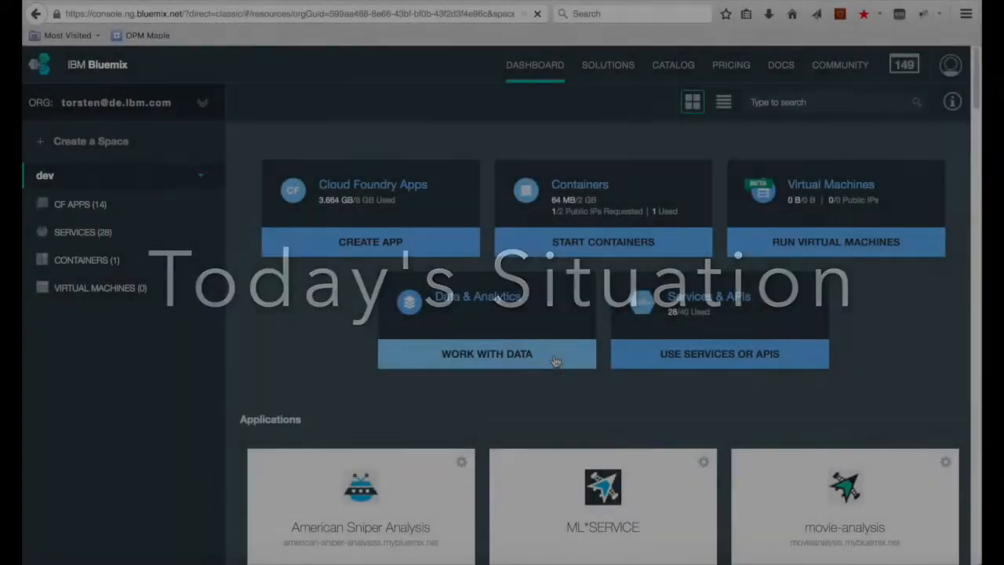
Step: Open the Data & Analytics Services page listing the Spark and Hadoop services
click(554, 359)
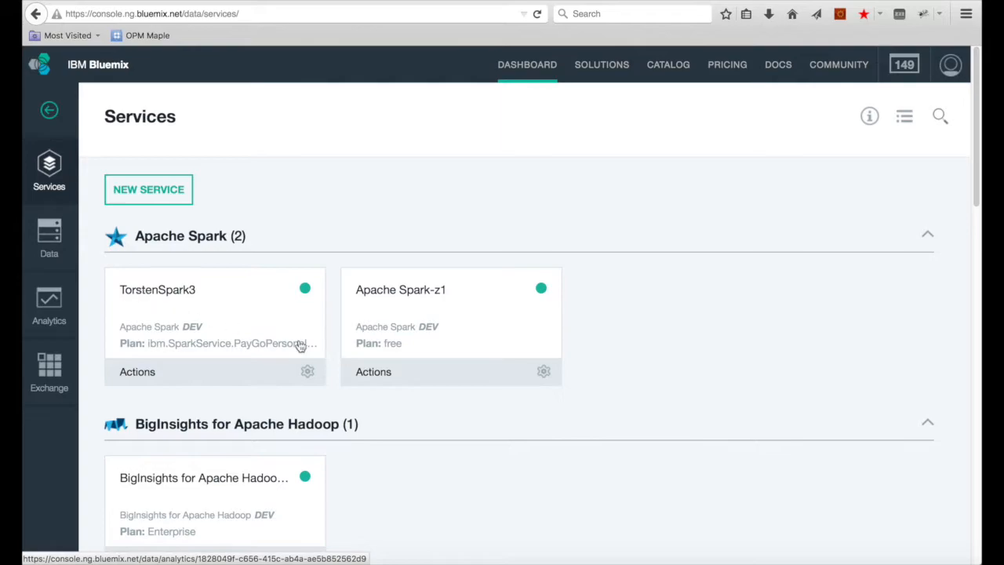
scroll(302, 345, down, 3)
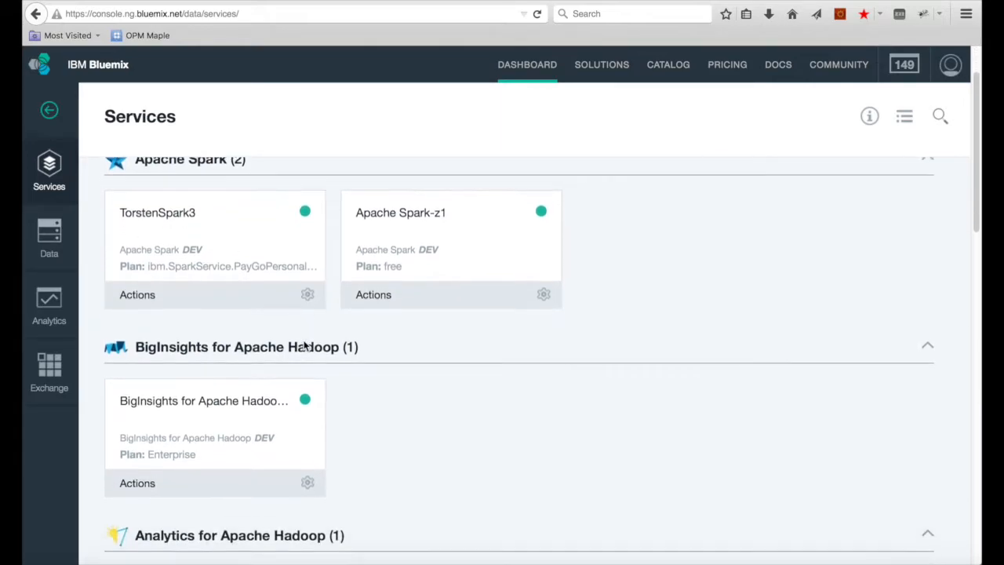
scroll(304, 346, down, 5)
scroll(304, 346, down, 1)
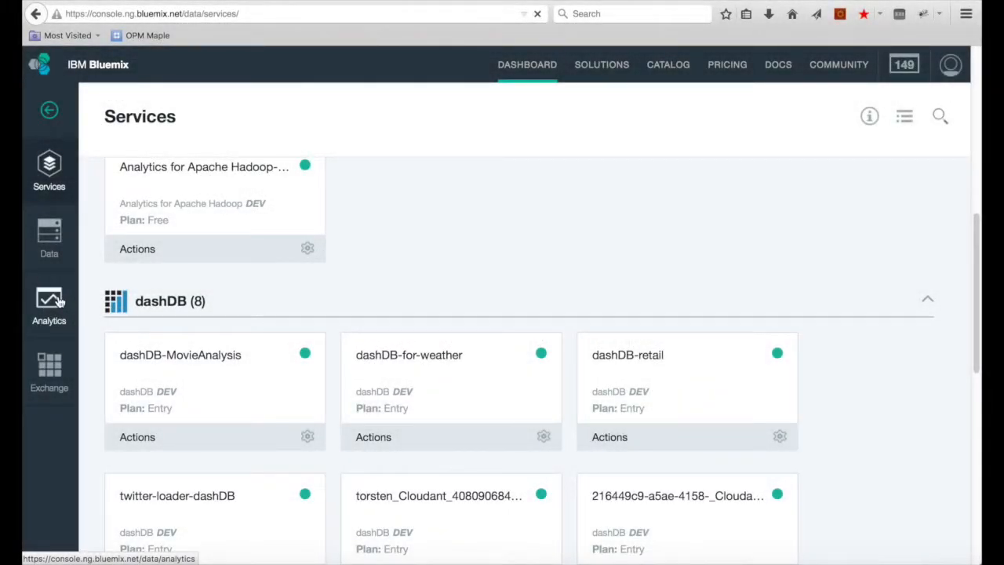
click(60, 301)
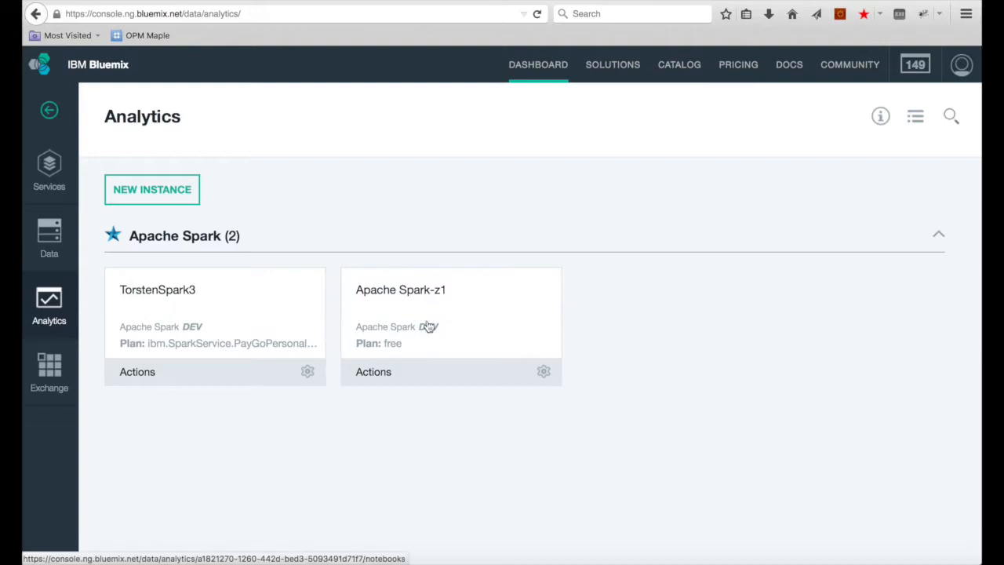
click(427, 326)
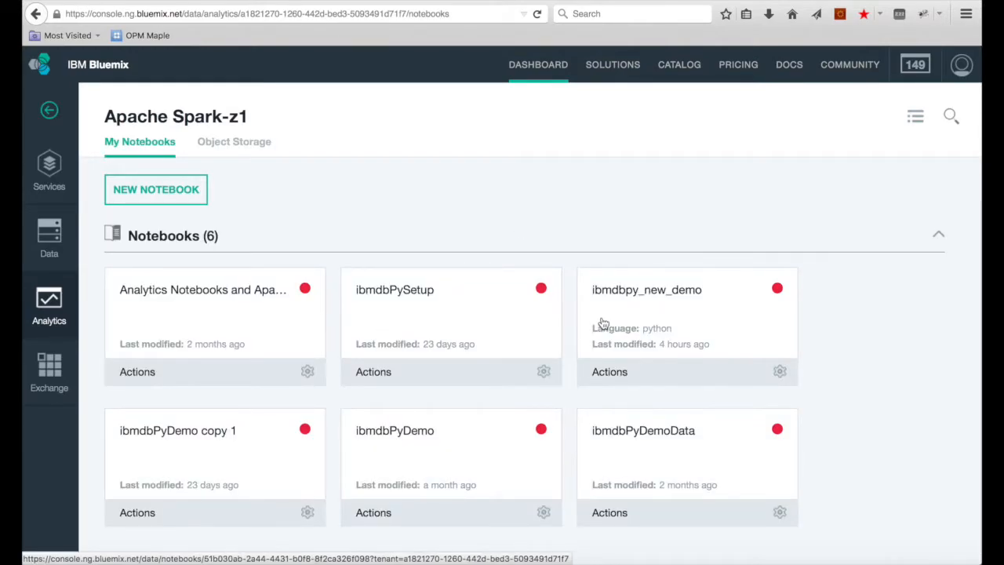
click(603, 324)
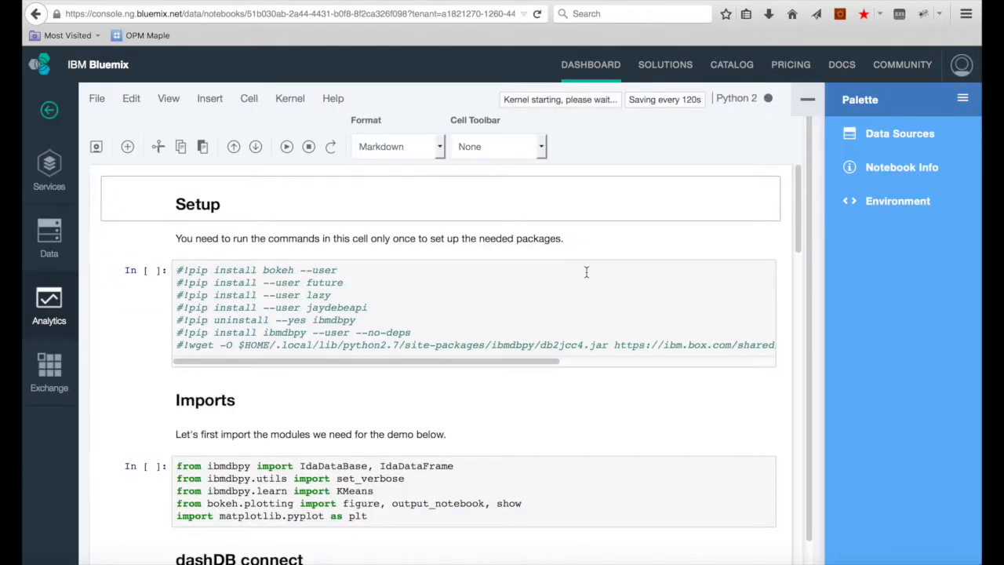
scroll(586, 272, down, 5)
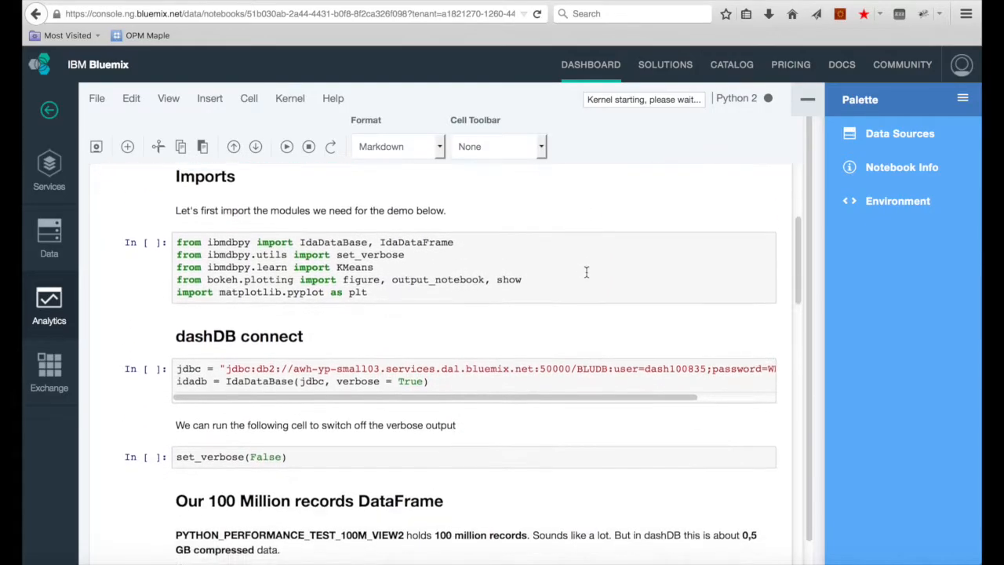
click(52, 112)
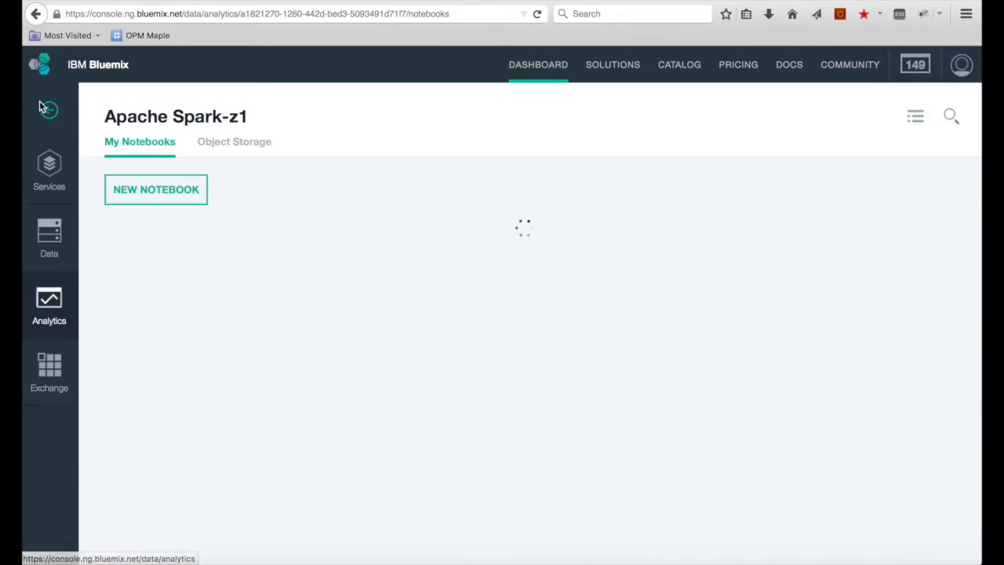
click(49, 183)
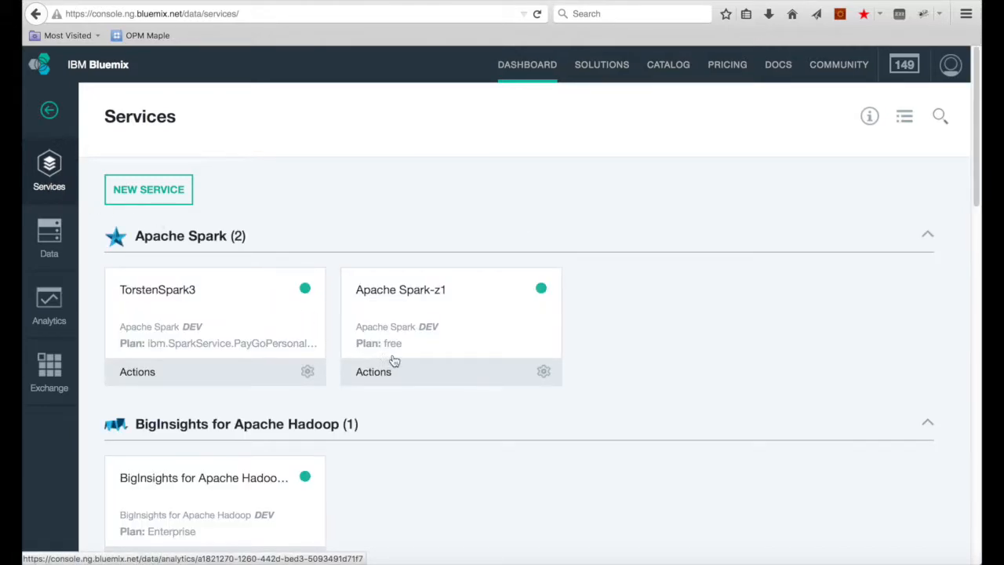
scroll(390, 359, down, 5)
scroll(402, 363, down, 15)
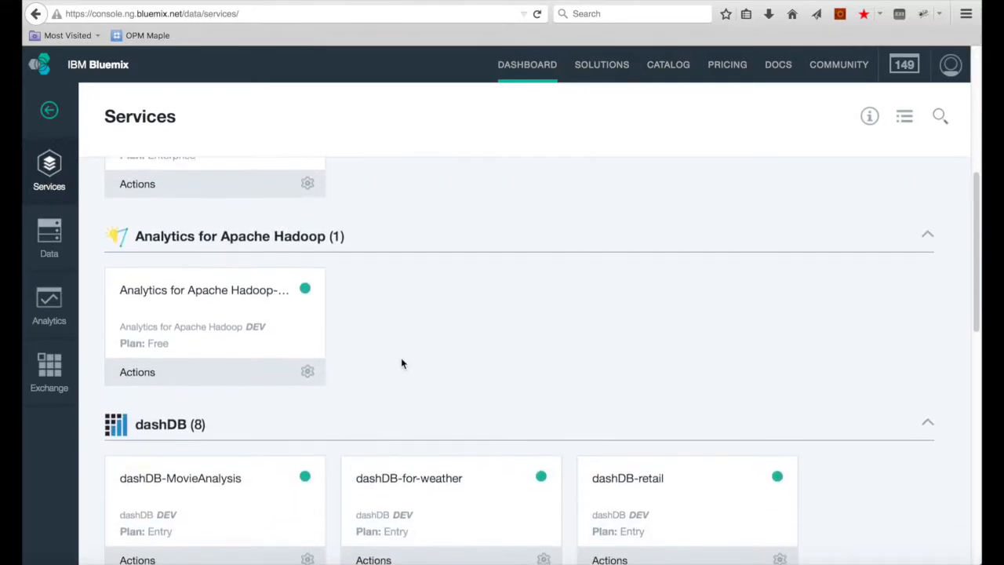
scroll(401, 363, down, 3)
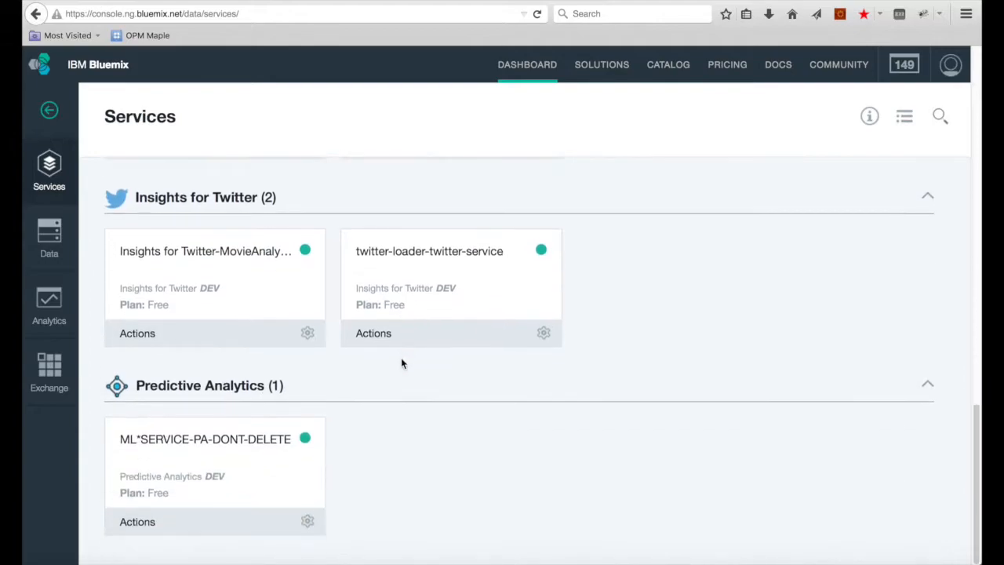
click(269, 463)
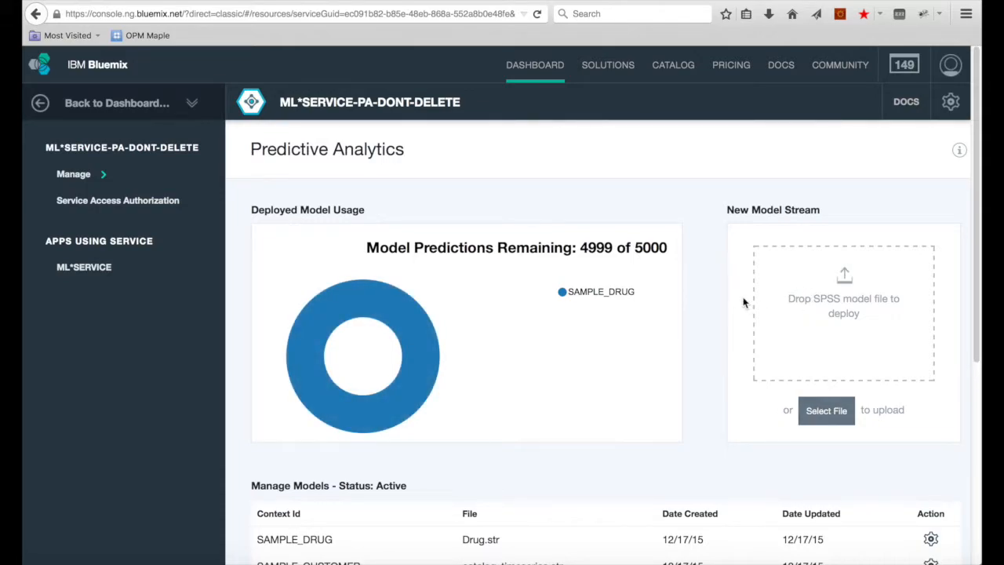
scroll(713, 308, down, 4)
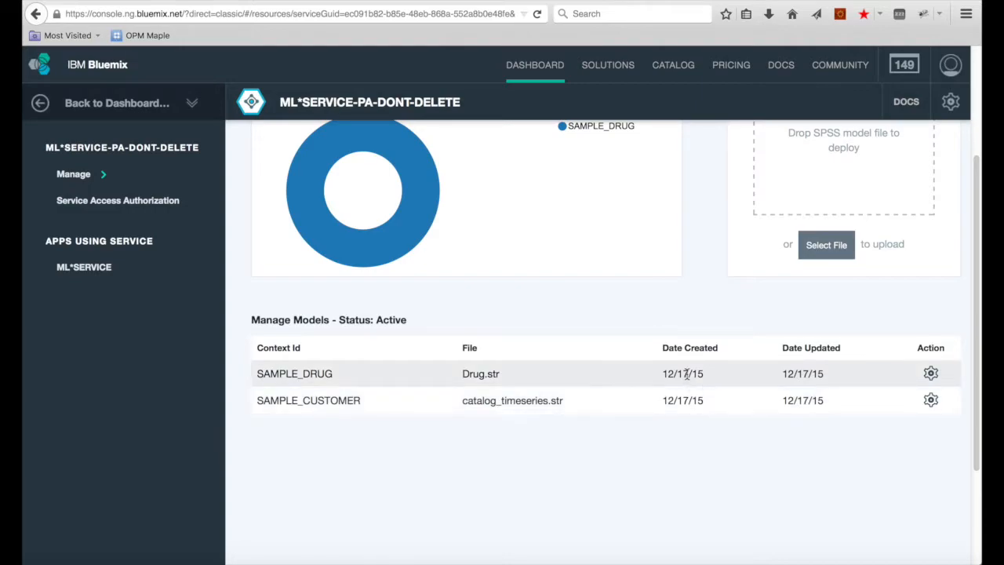
click(931, 374)
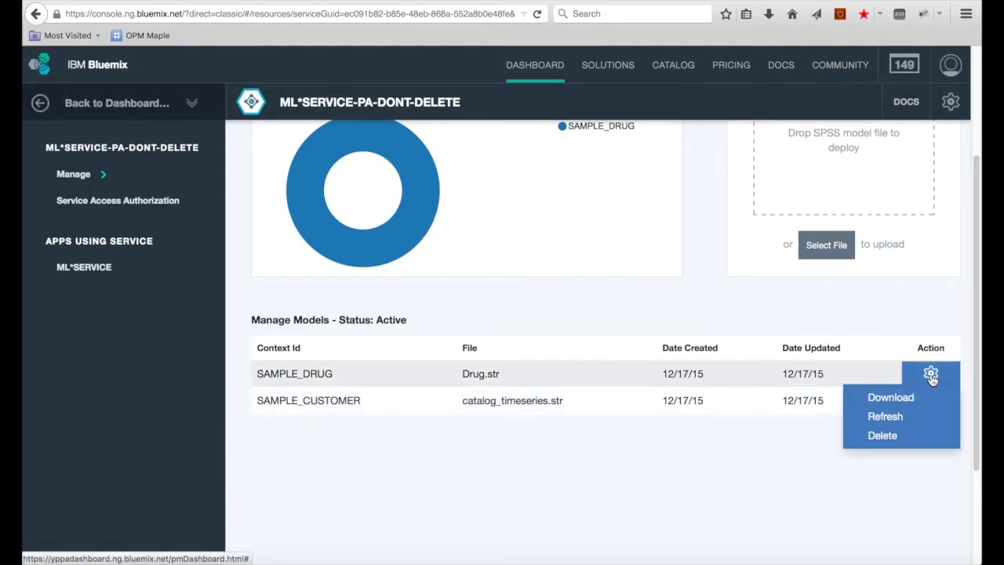
click(750, 472)
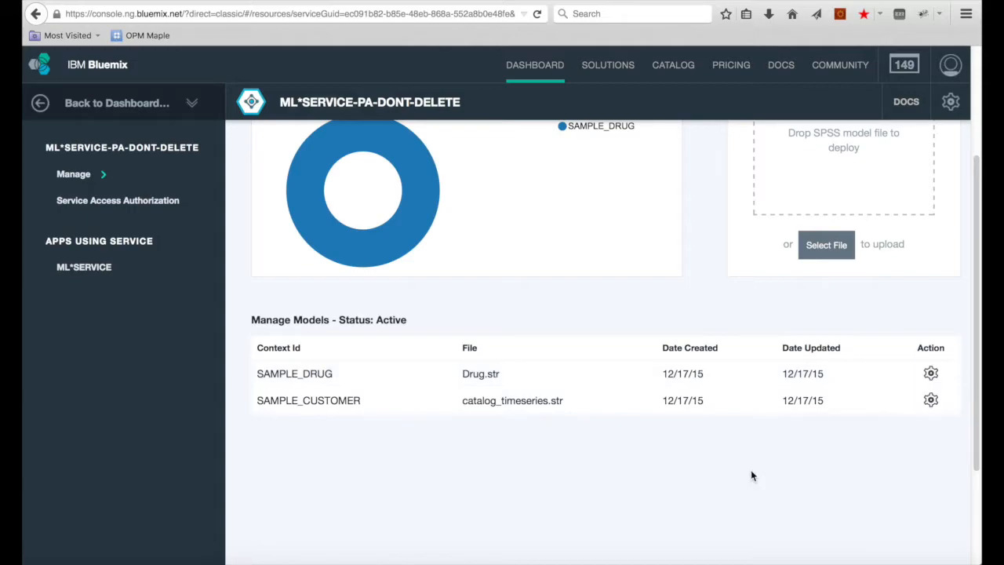
scroll(750, 474, up, 4)
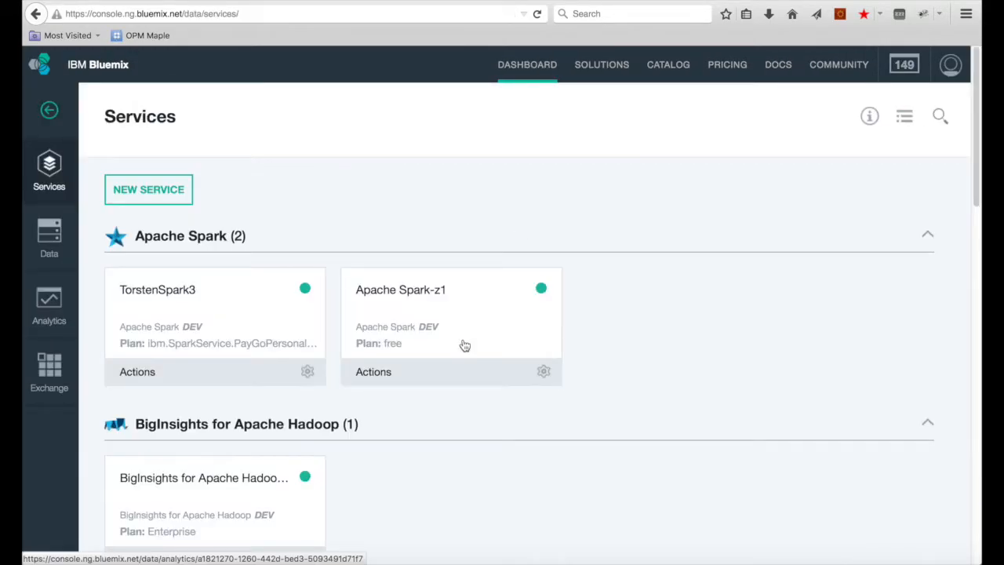
scroll(464, 343, down, 8)
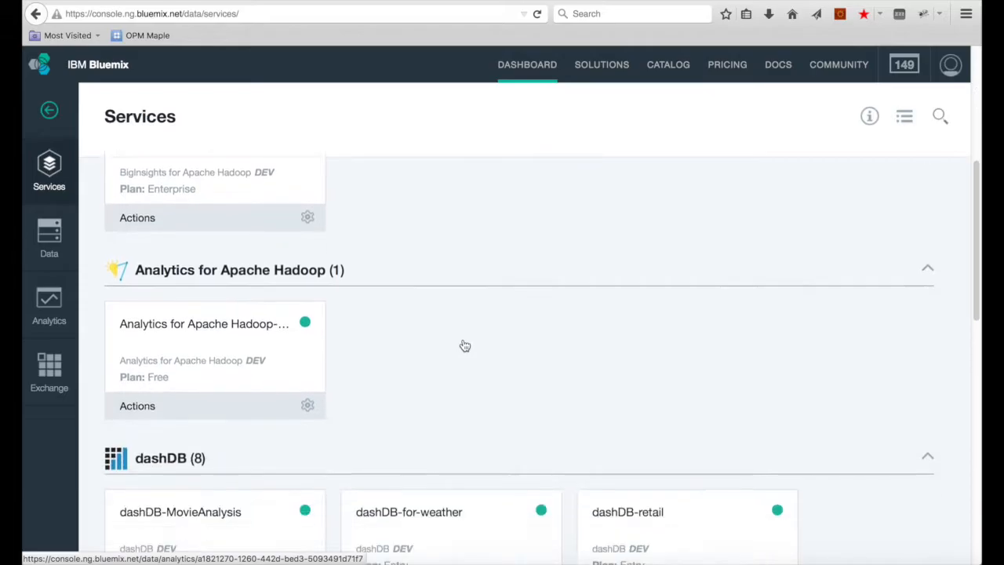
Step: Open the dashDB-9d service card and launch its dashDB web console
scroll(464, 345, down, 7)
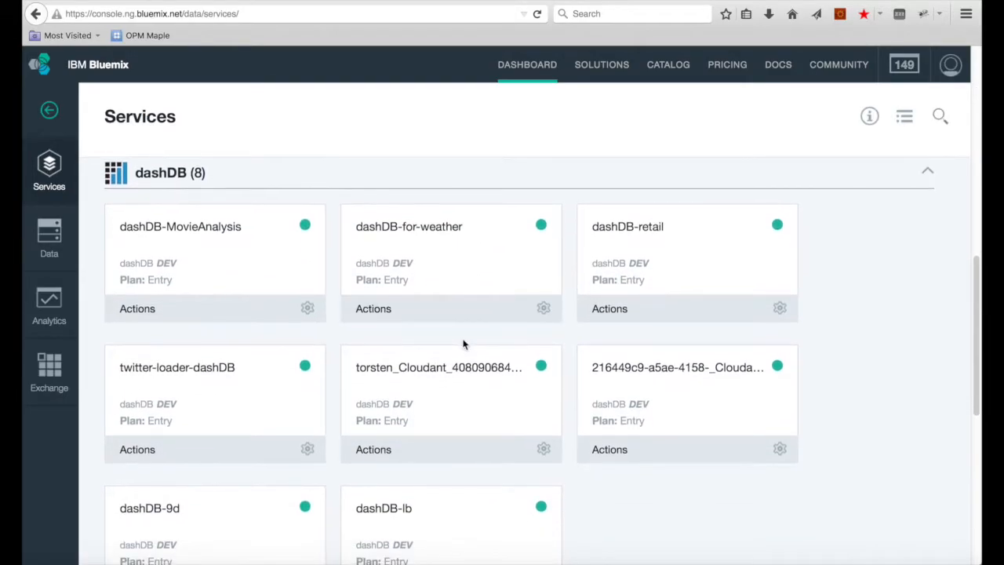
scroll(463, 343, down, 4)
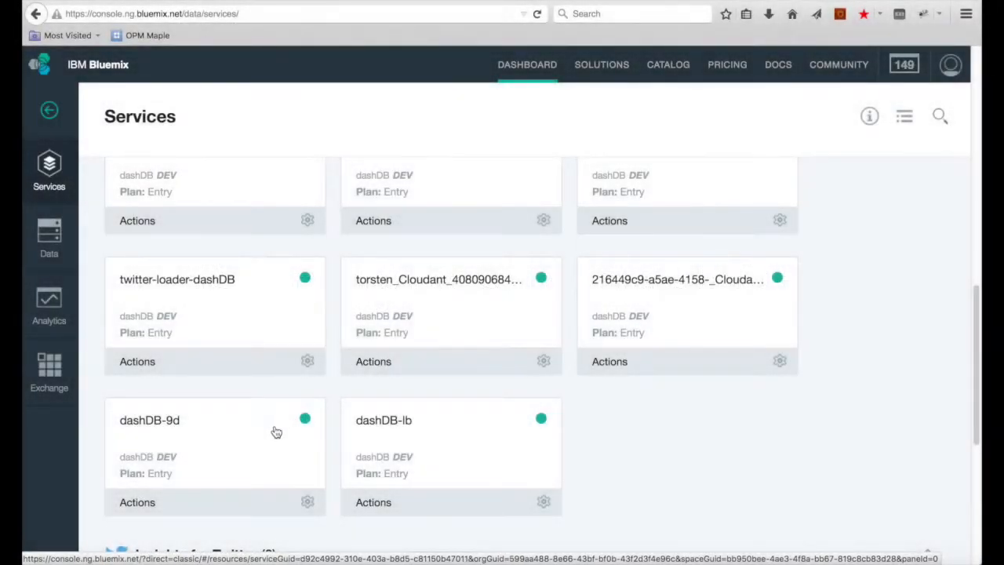
click(274, 430)
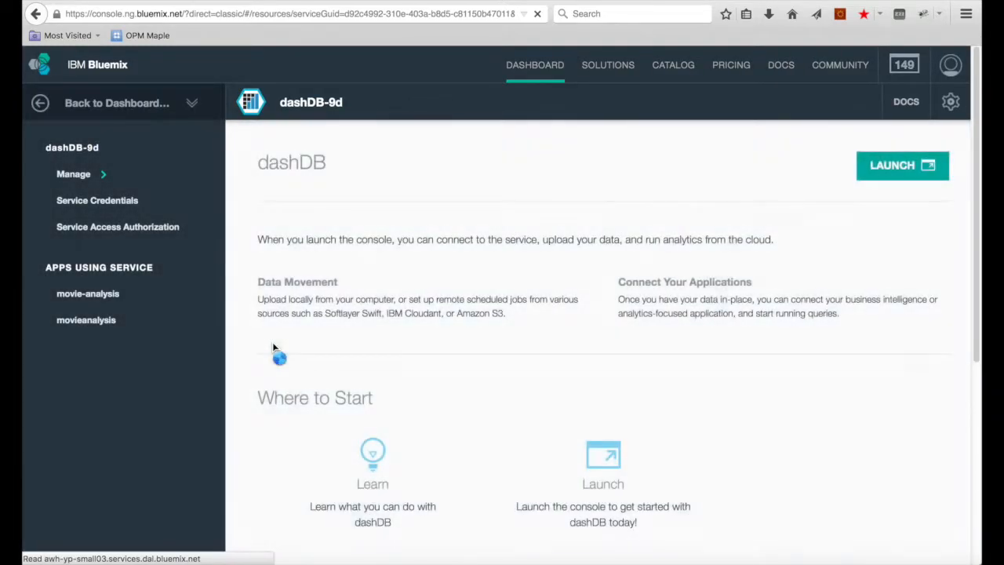
click(868, 175)
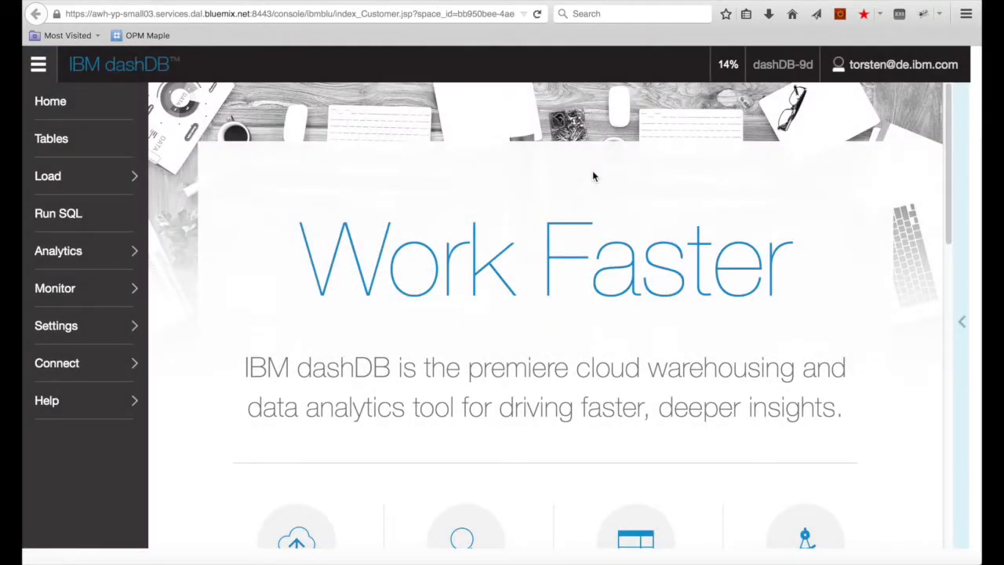
Step: Open the Analytics R Scripts page and launch RStudio
click(102, 259)
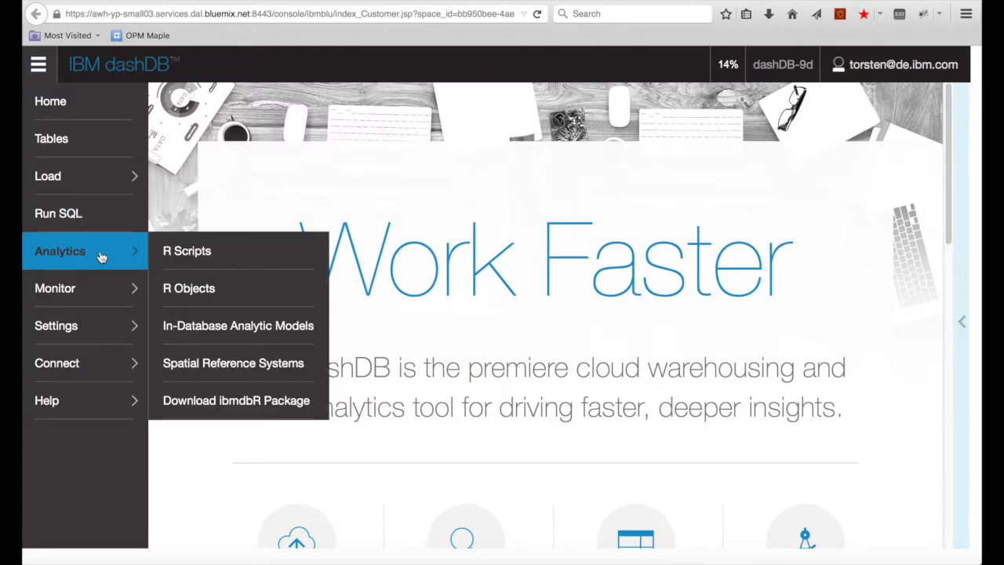
click(174, 257)
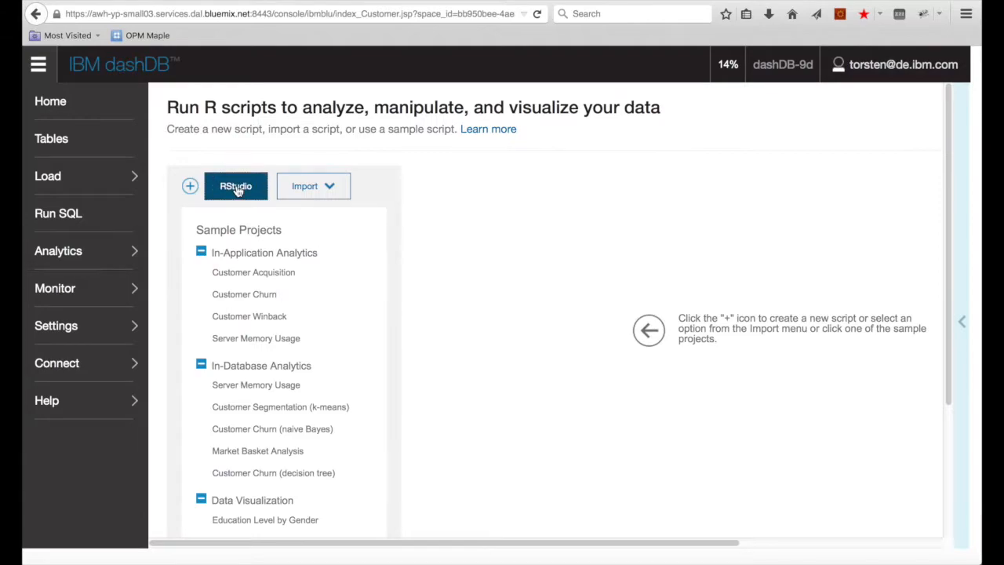
click(235, 186)
Step: Browse the In-Database Analytic Models, then return to the Bluemix Services tab
click(82, 251)
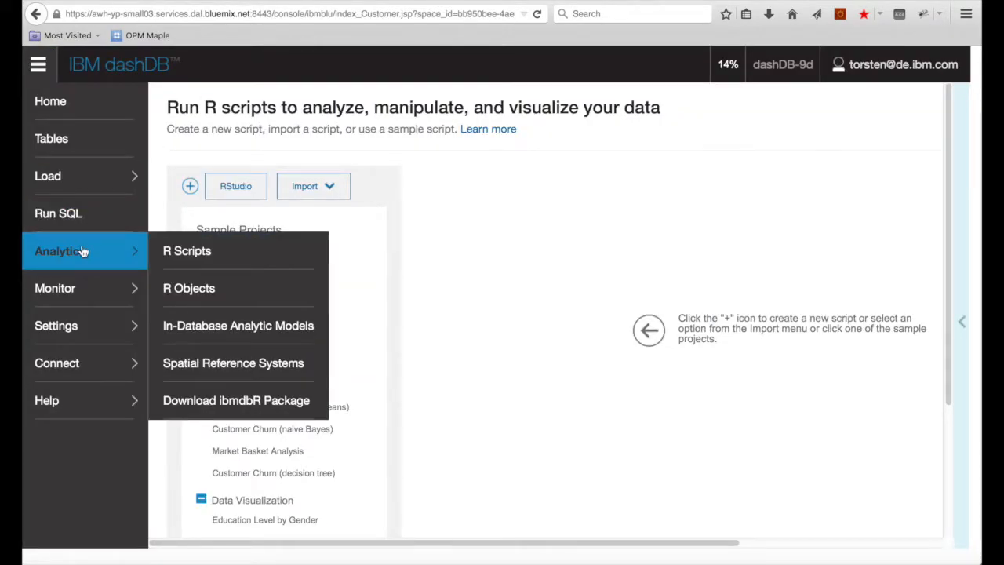
click(202, 325)
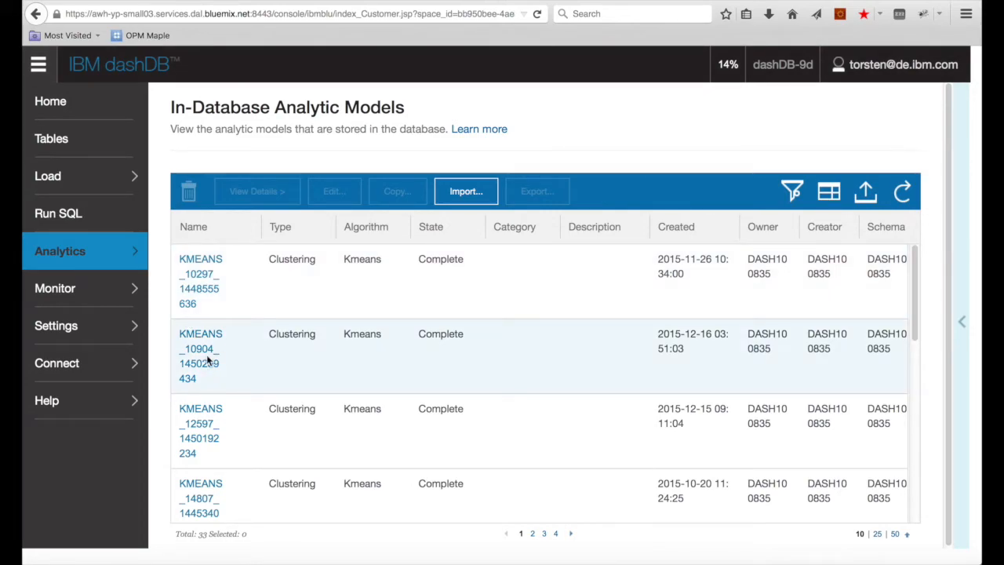
scroll(369, 354, down, 5)
scroll(369, 354, up, 5)
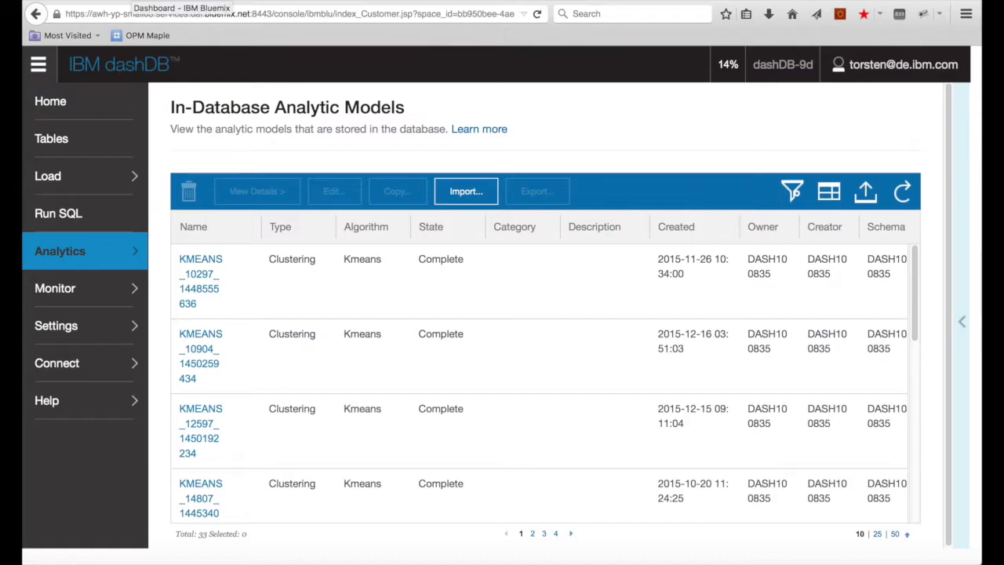
click(182, 2)
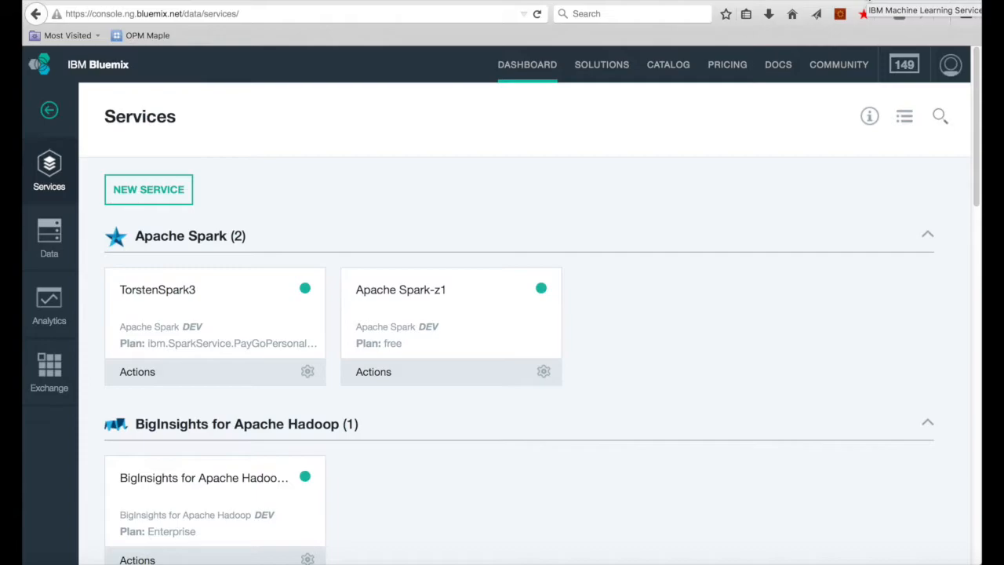
Step: Sign in to the Machine Learning Service with the Bluemix ID and password
click(863, 14)
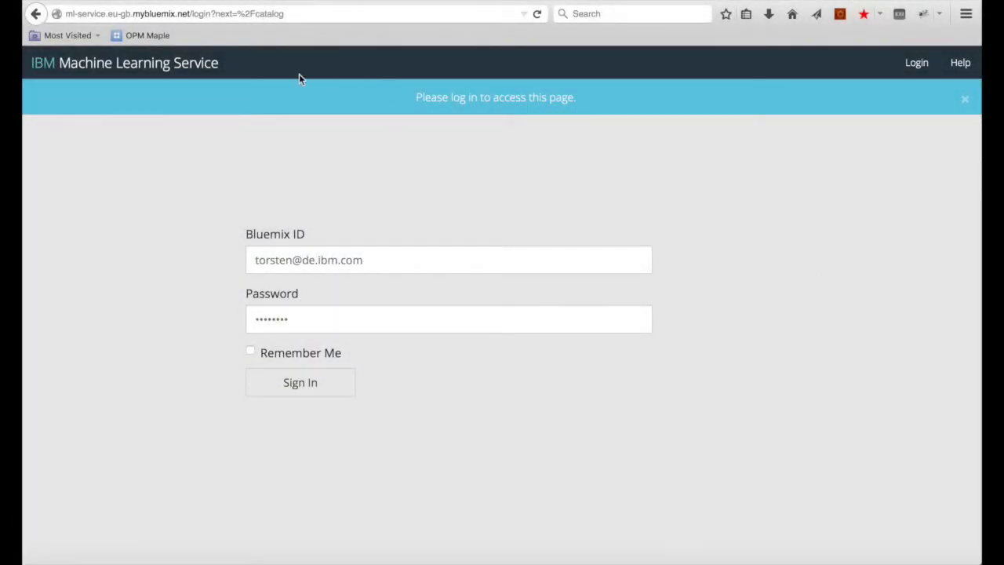
click(155, 18)
click(236, 18)
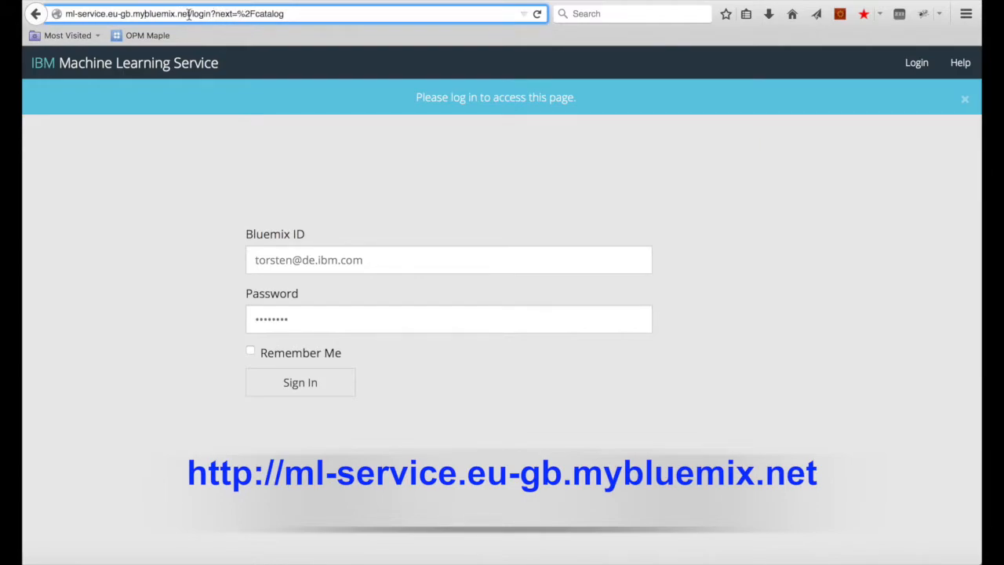
drag(190, 14, 57, 13)
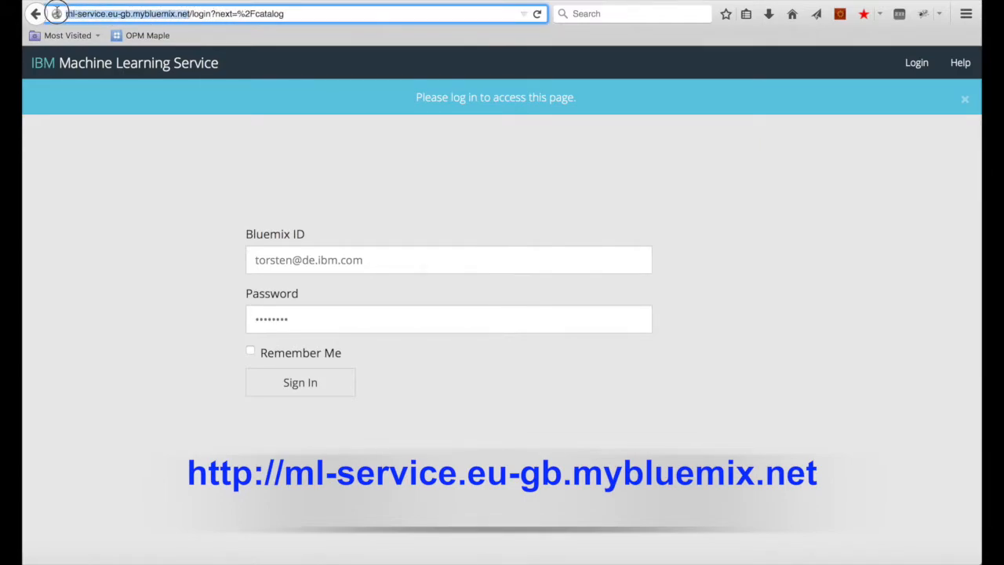
click(79, 193)
click(361, 264)
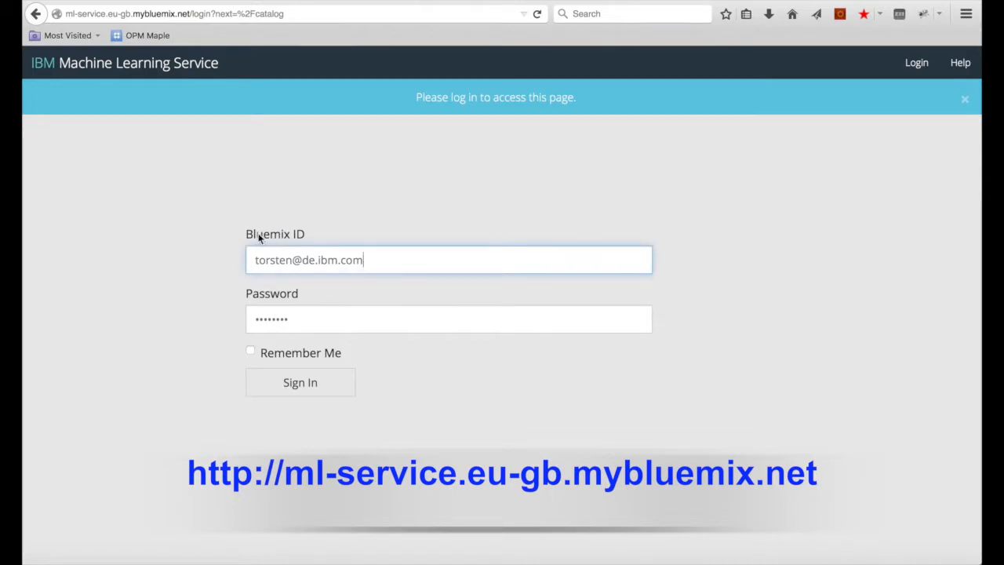
click(242, 232)
drag(312, 236, 243, 235)
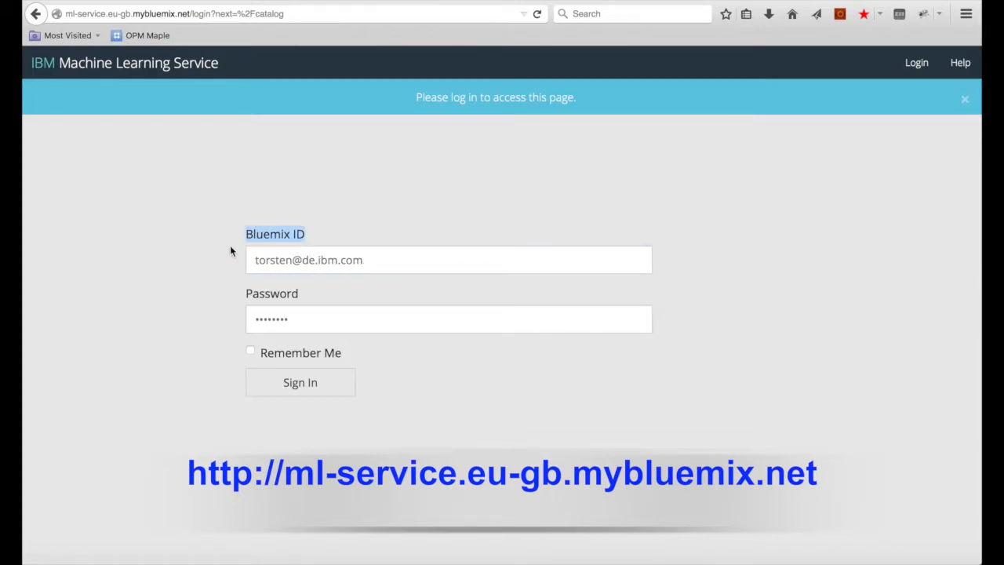
click(231, 248)
click(314, 395)
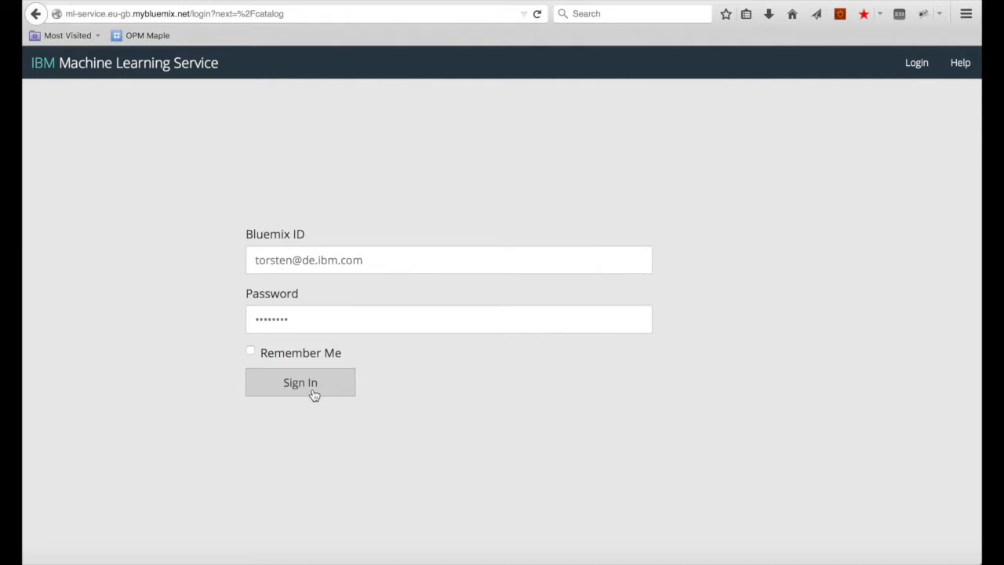
click(352, 395)
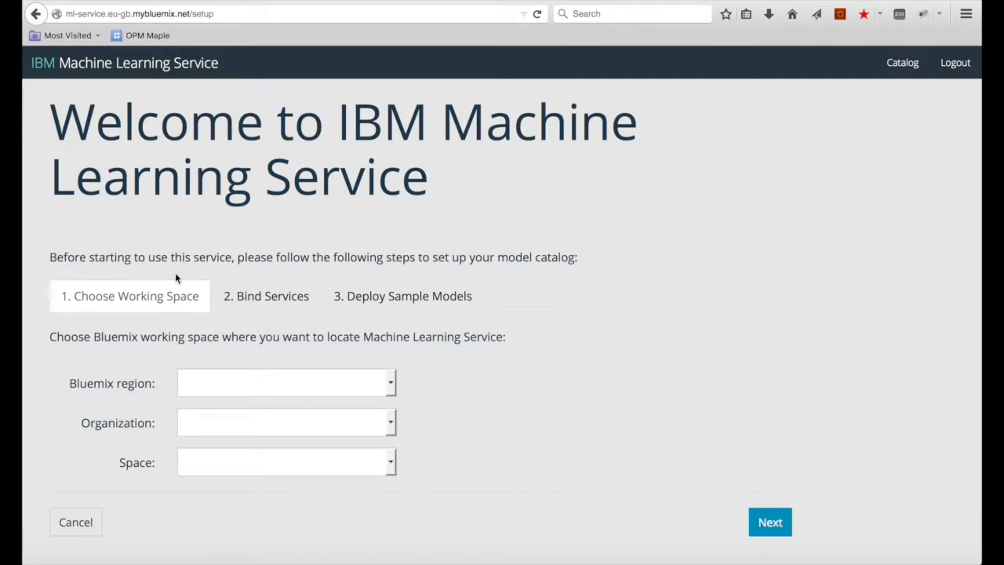
Step: Set the working space to the US region, the account's organization and the dev space
click(329, 390)
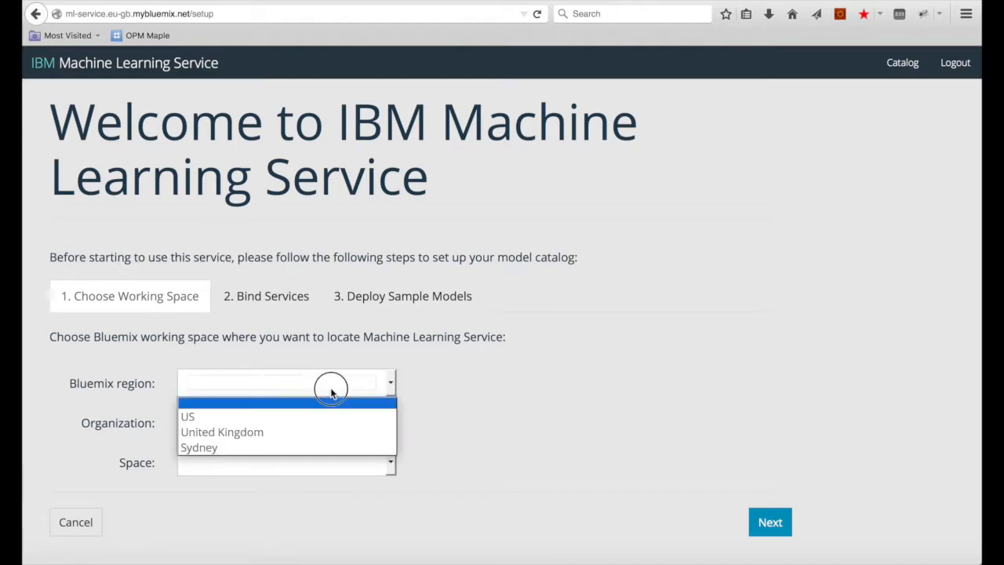
click(286, 417)
click(263, 424)
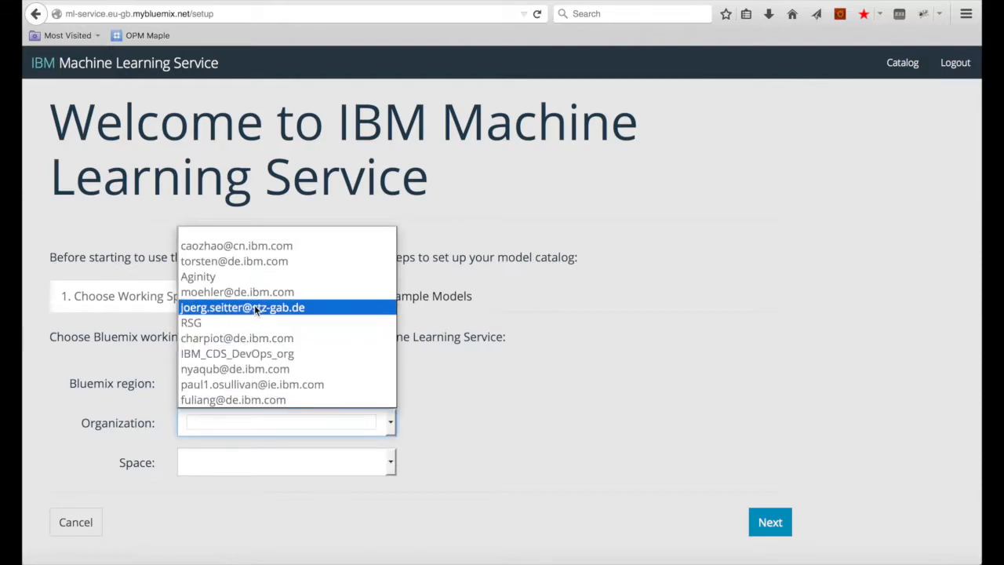
click(262, 261)
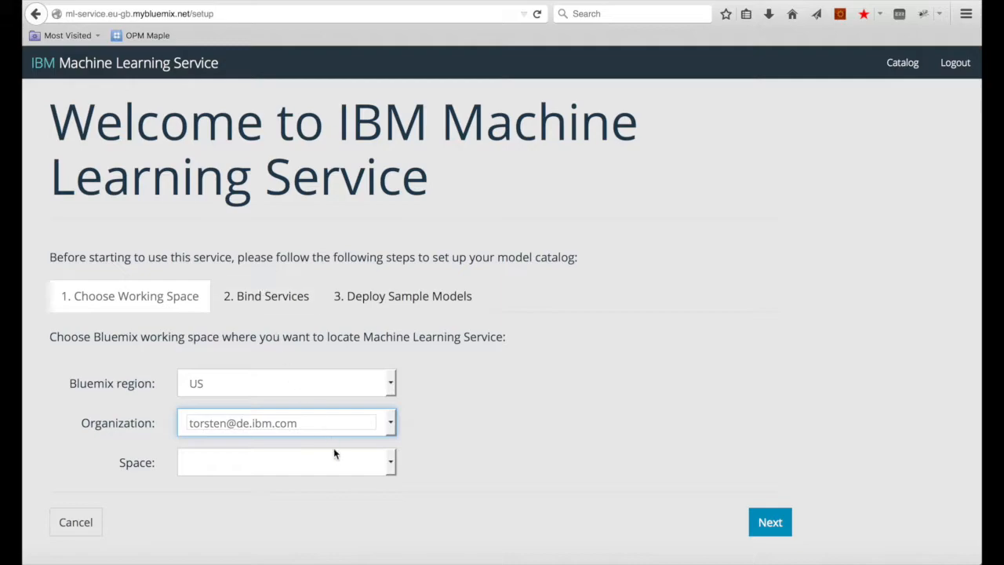
click(339, 470)
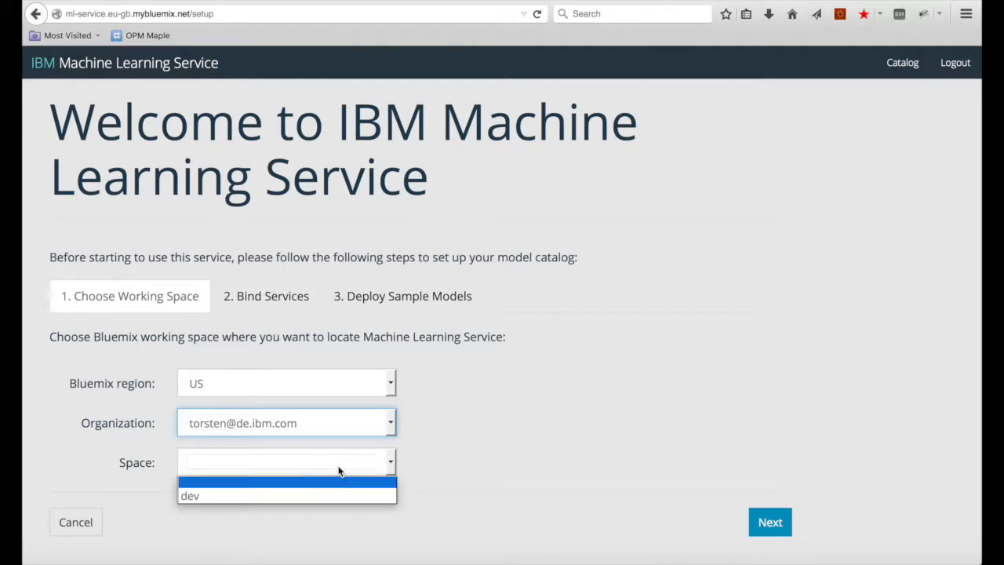
click(332, 494)
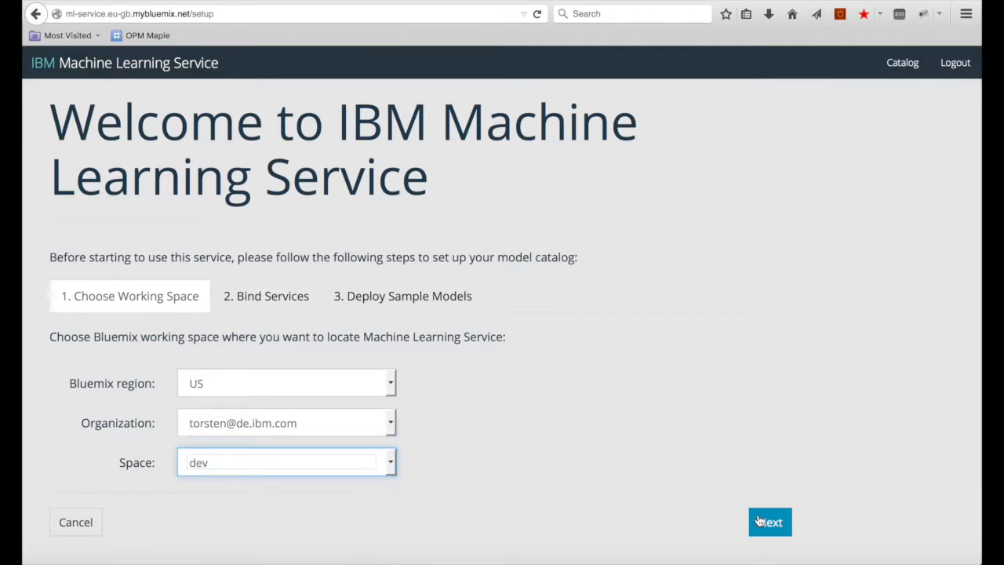
click(769, 524)
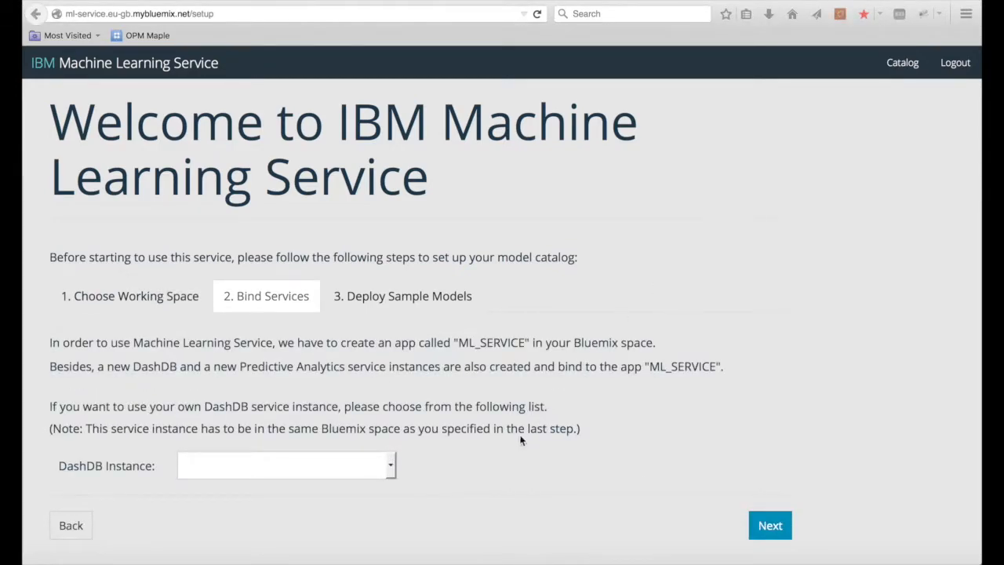
Step: Bind dashDB-9d as the DashDB instance
click(391, 466)
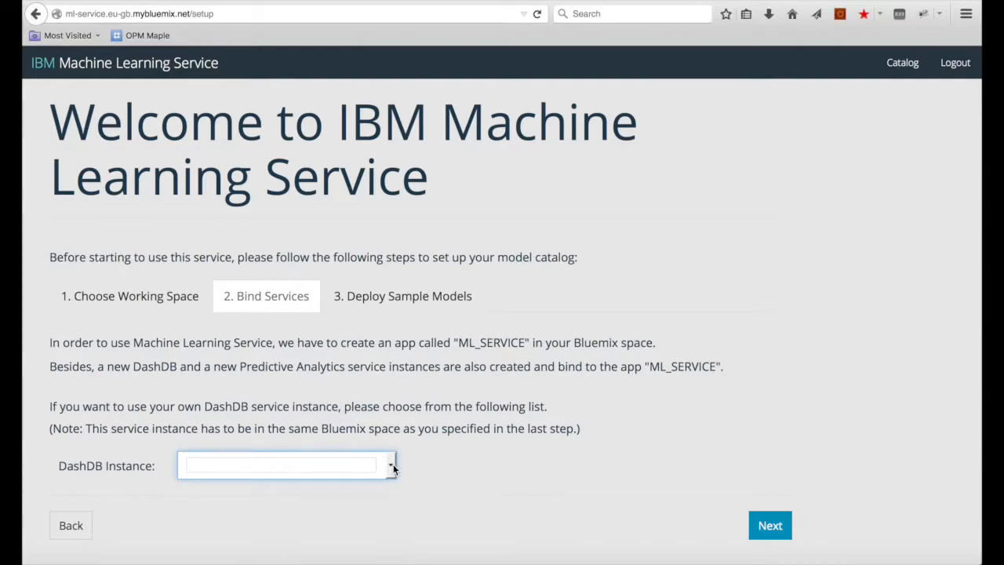
click(391, 466)
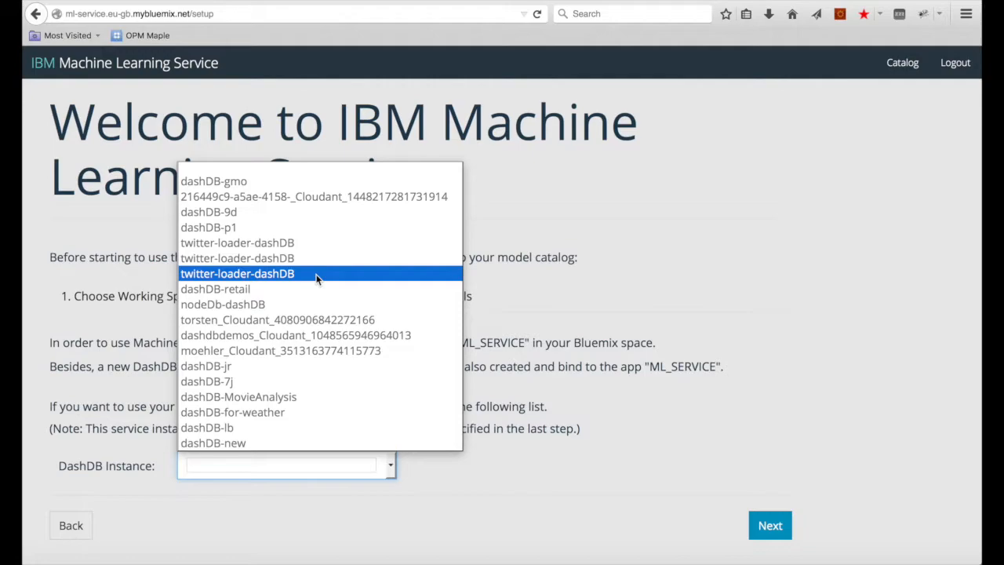
click(317, 212)
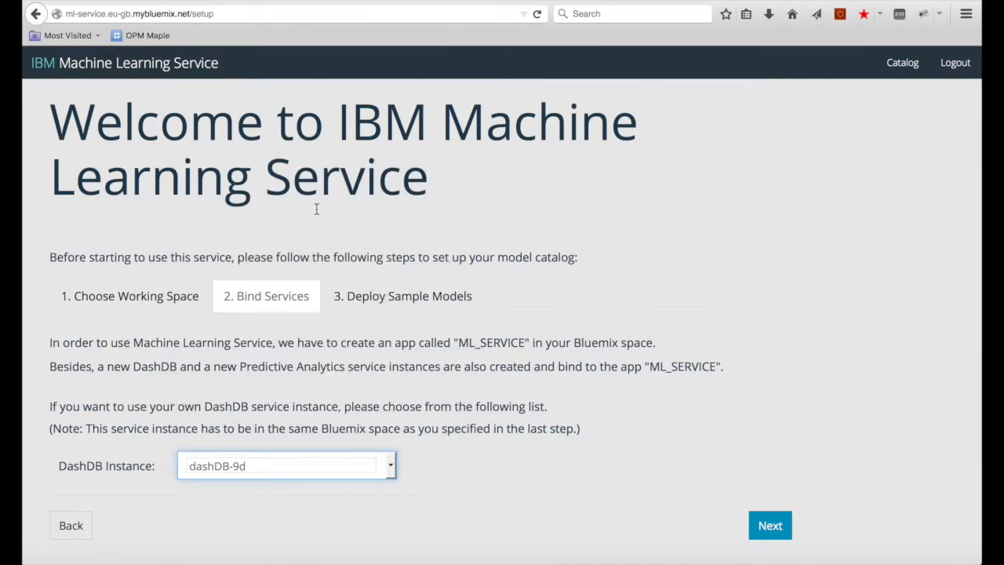
click(761, 524)
Step: Tick the Customer Churn, Drug Prediction and Customer Prediction samples for deployment
click(117, 404)
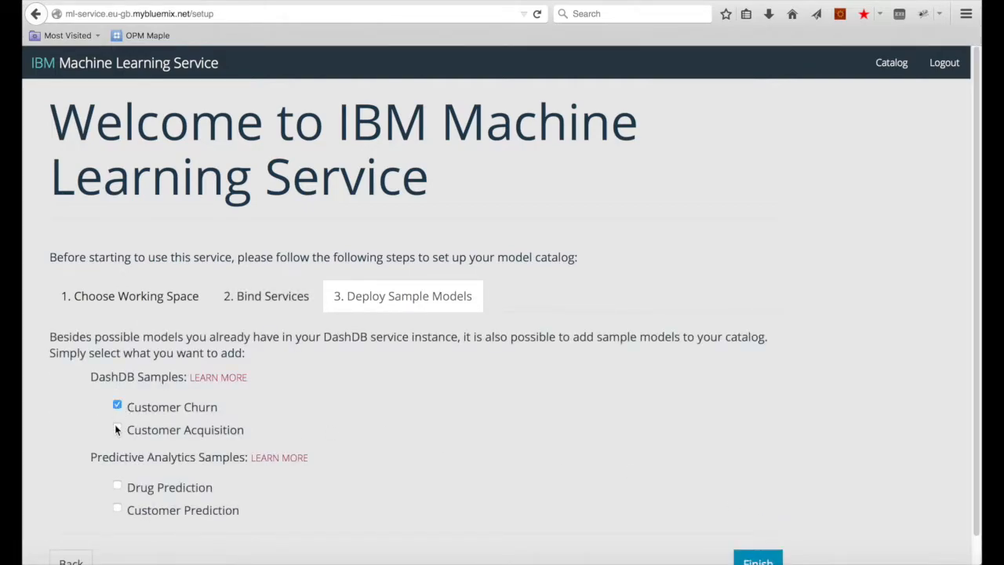
click(117, 484)
click(117, 508)
scroll(757, 543, down, 1)
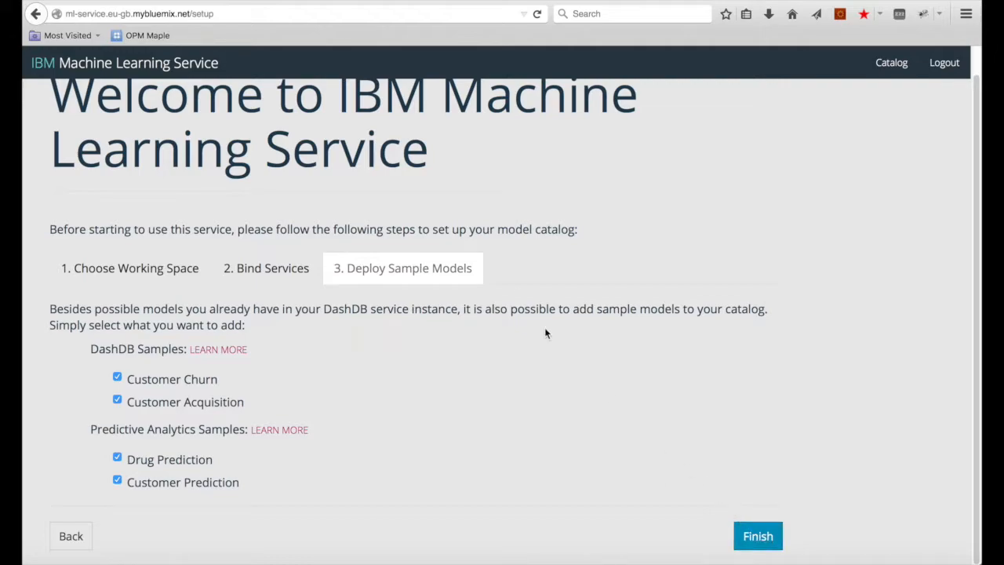
click(886, 69)
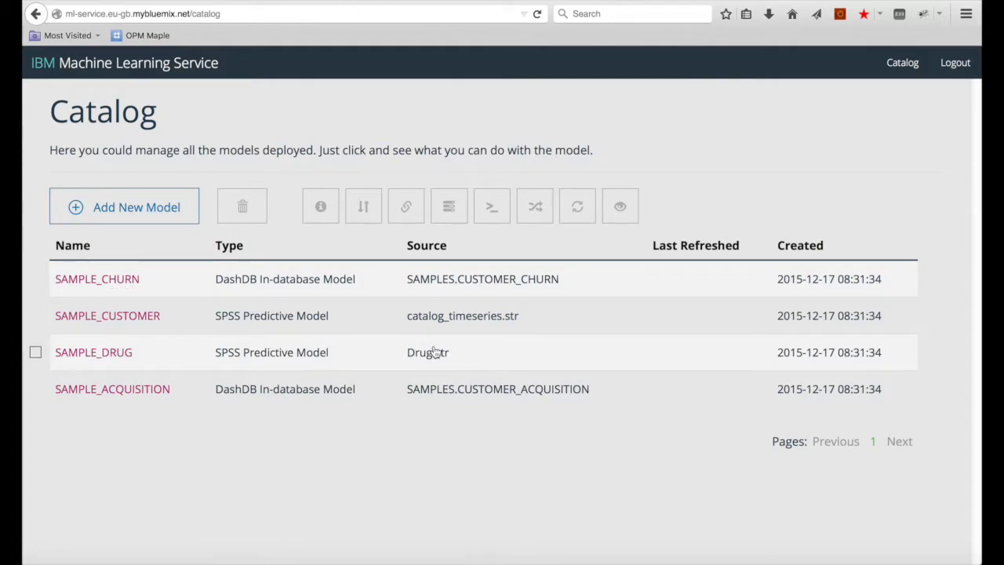
Step: Review the catalog's model types and open the SAMPLE_DRUG model overview
drag(213, 318, 339, 321)
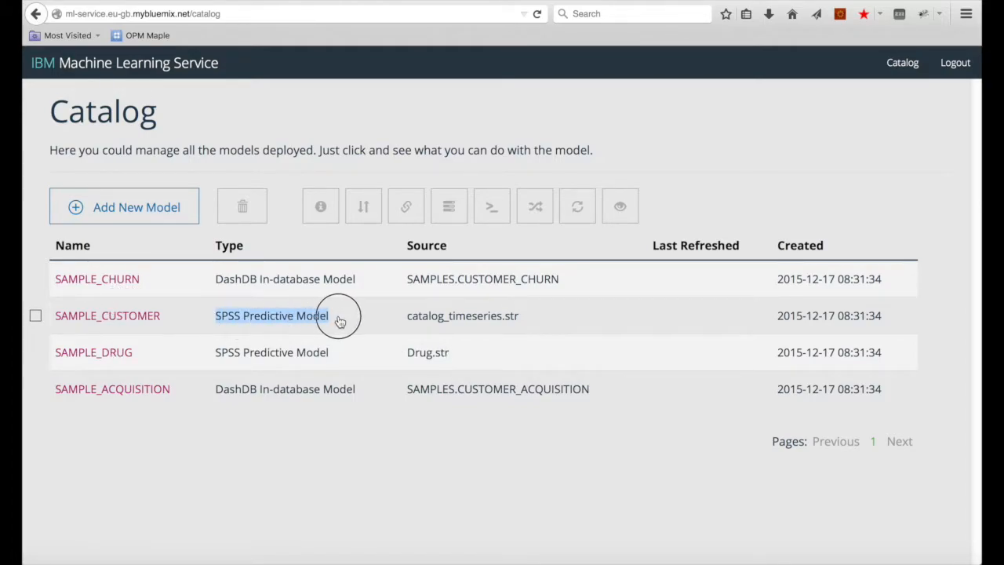
drag(214, 279, 363, 283)
click(364, 283)
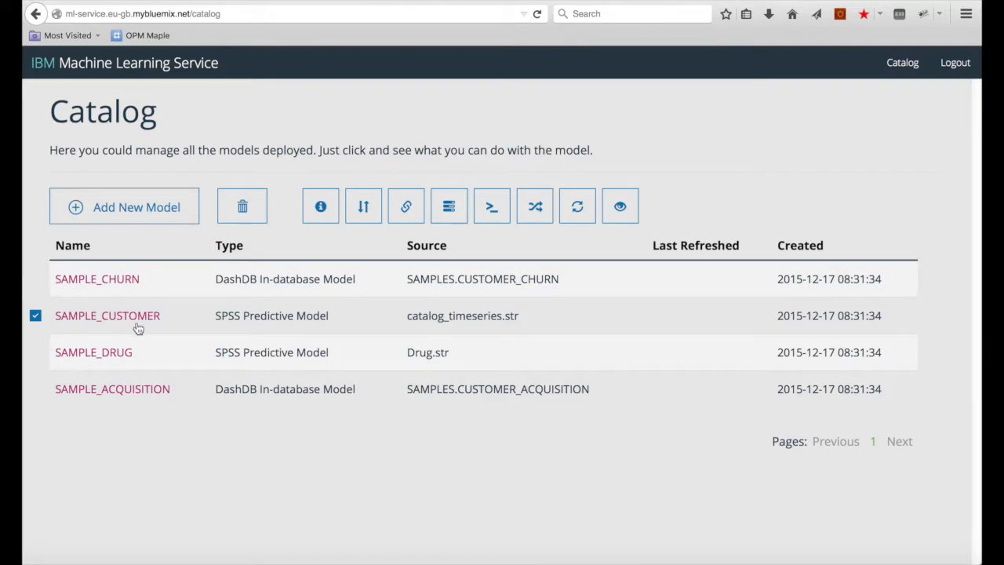
click(118, 354)
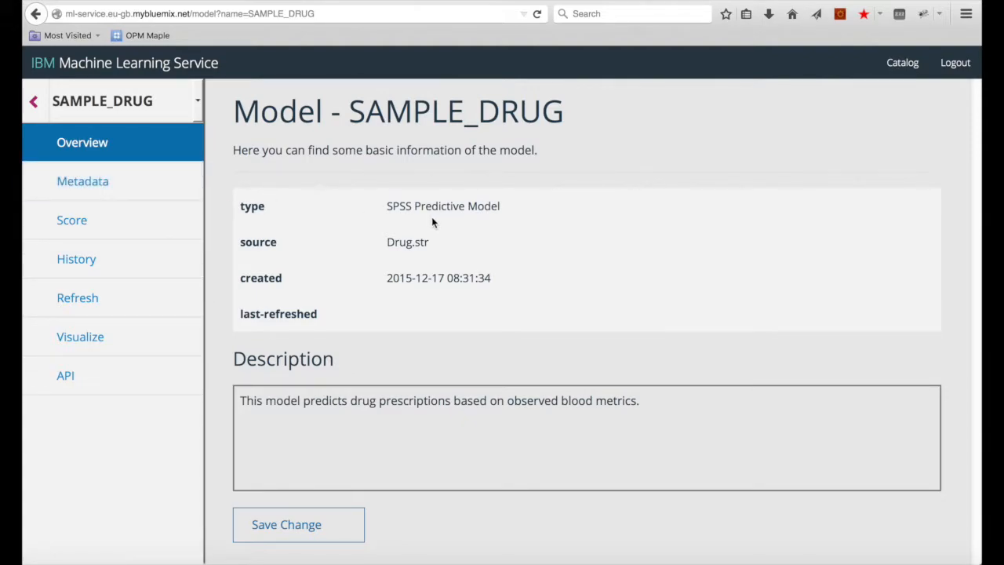
Step: View SAMPLE_DRUG's input and output metadata and page to the last input field, K
click(134, 178)
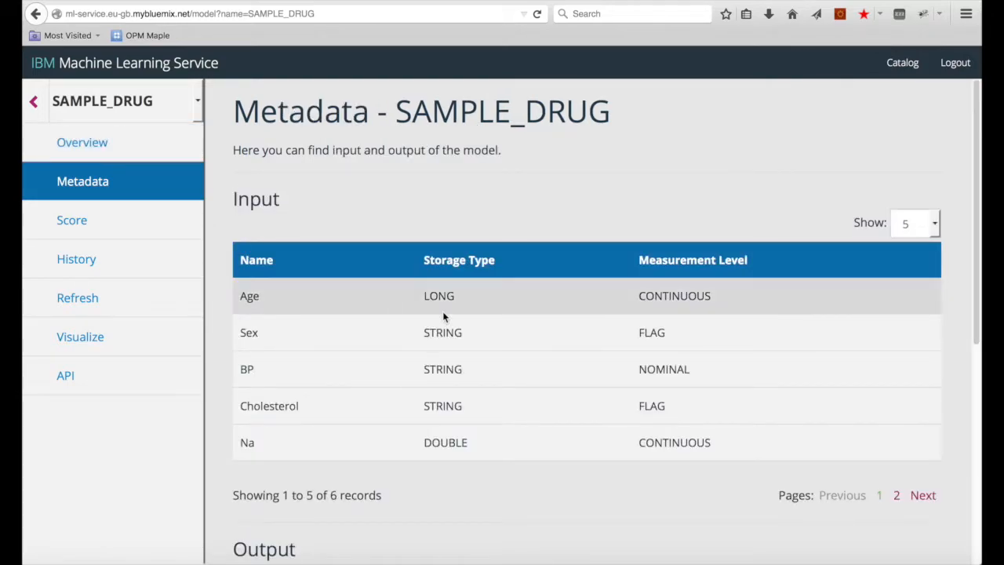
drag(290, 200, 248, 200)
click(328, 323)
scroll(395, 428, down, 3)
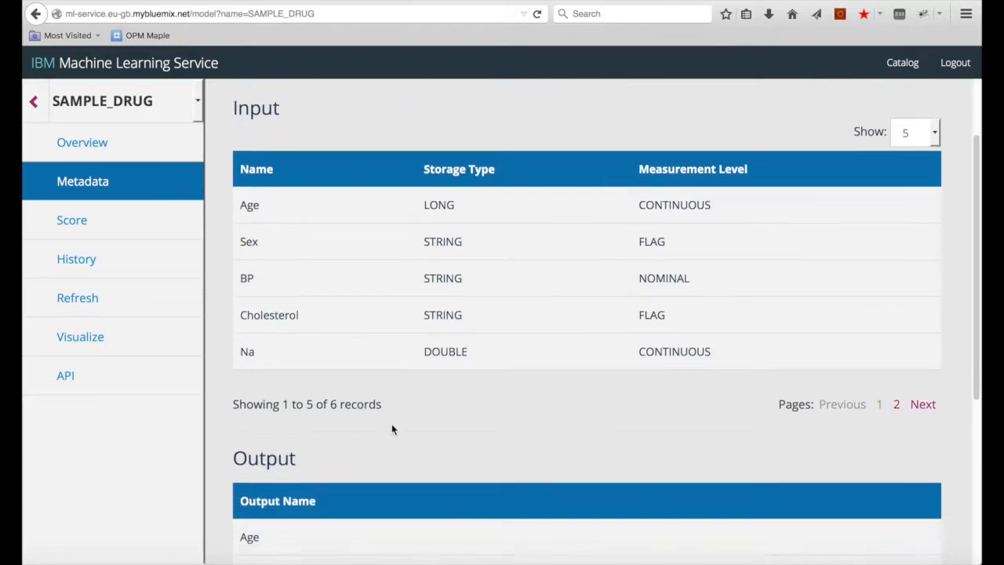
scroll(362, 437, down, 3)
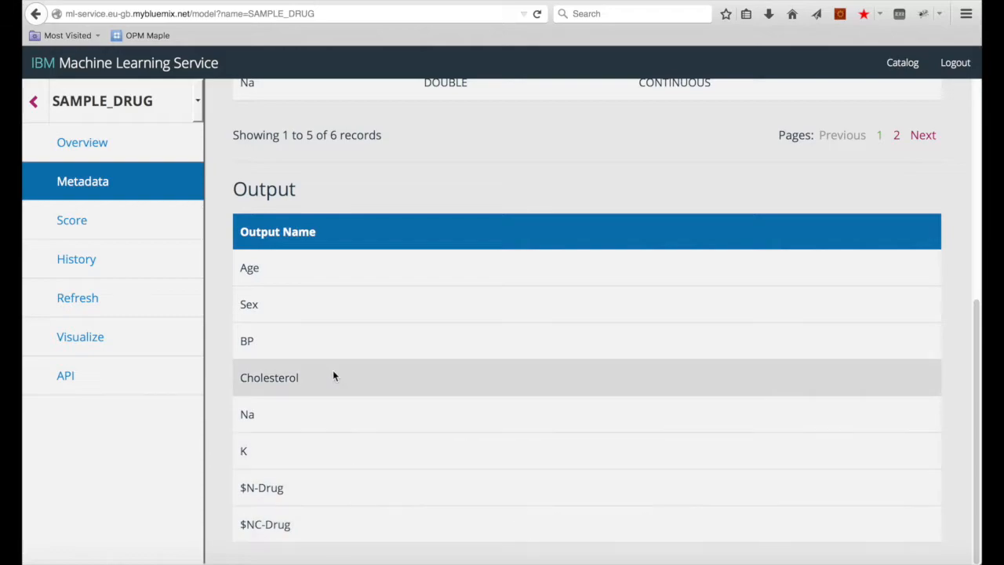
scroll(332, 375, up, 6)
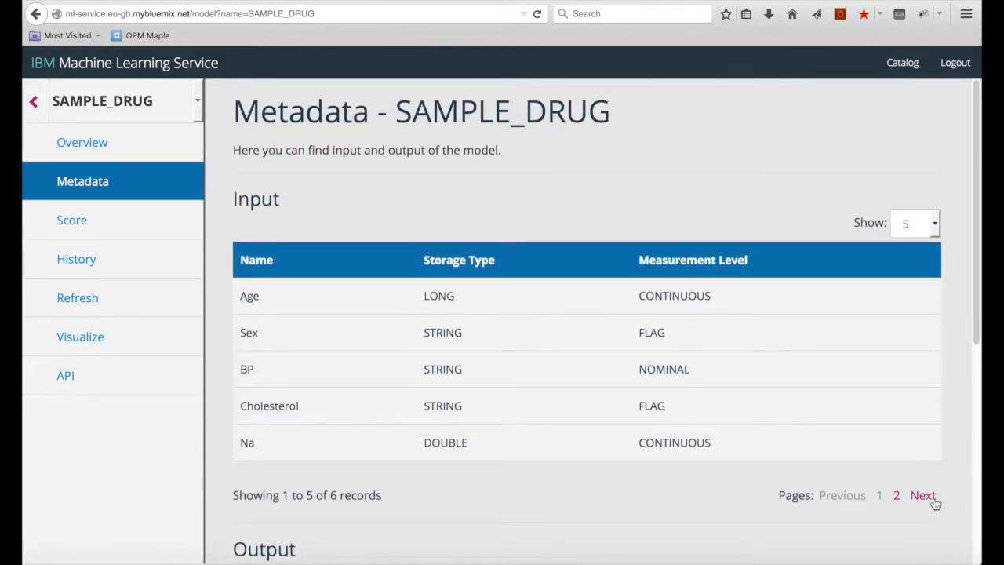
click(929, 496)
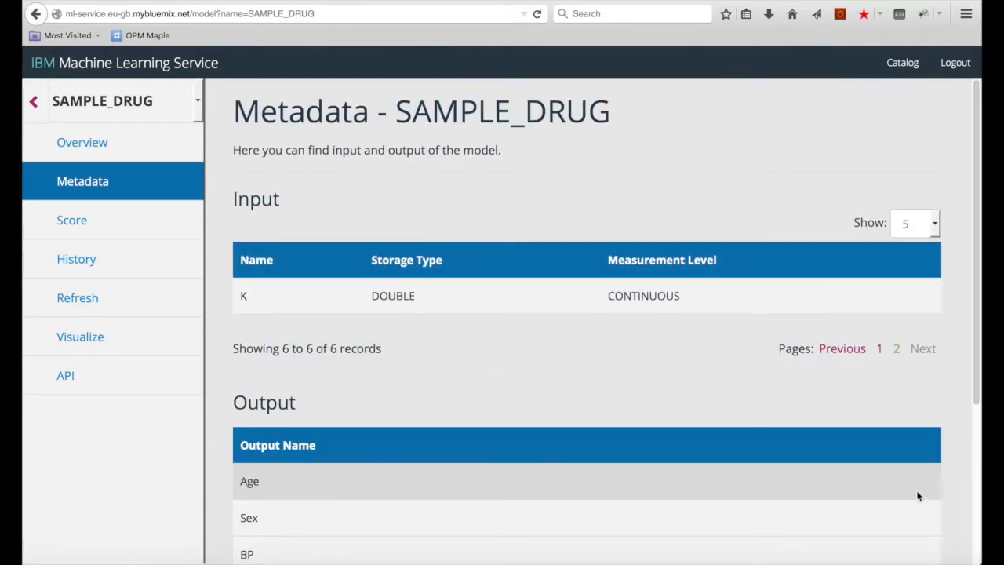
Step: Switch SAMPLE_DRUG to real-time scoring and view the sample input hint
click(107, 231)
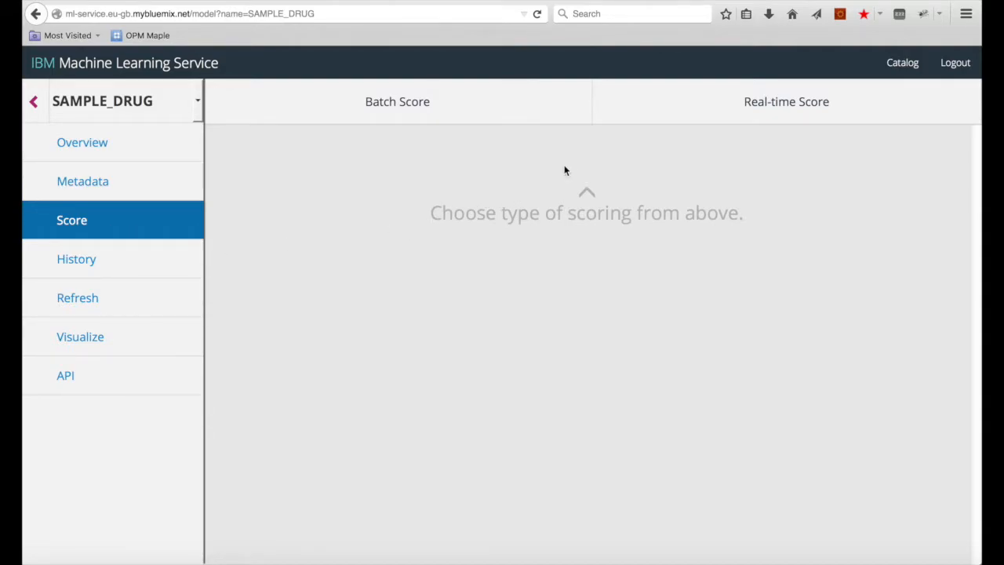
click(726, 114)
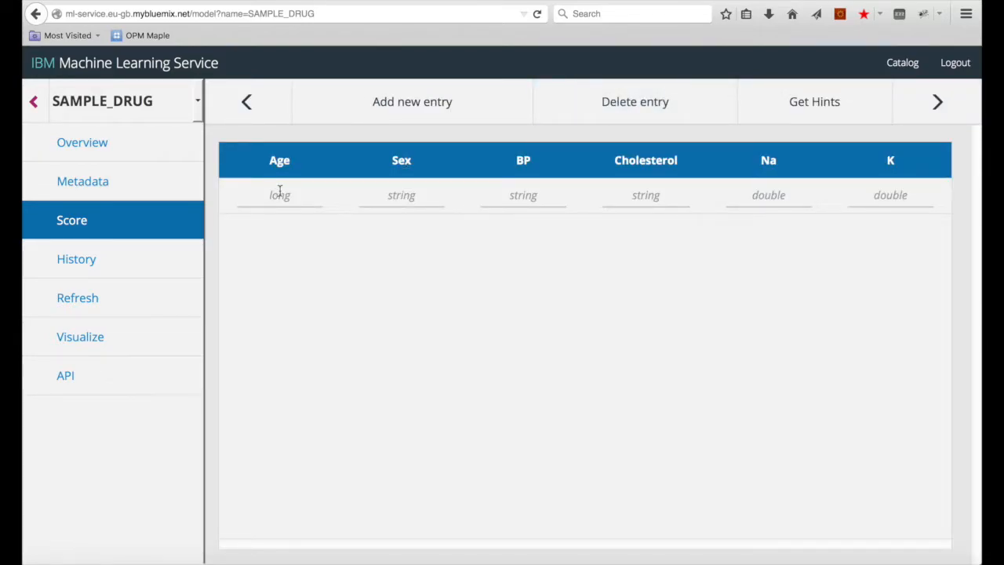
click(818, 110)
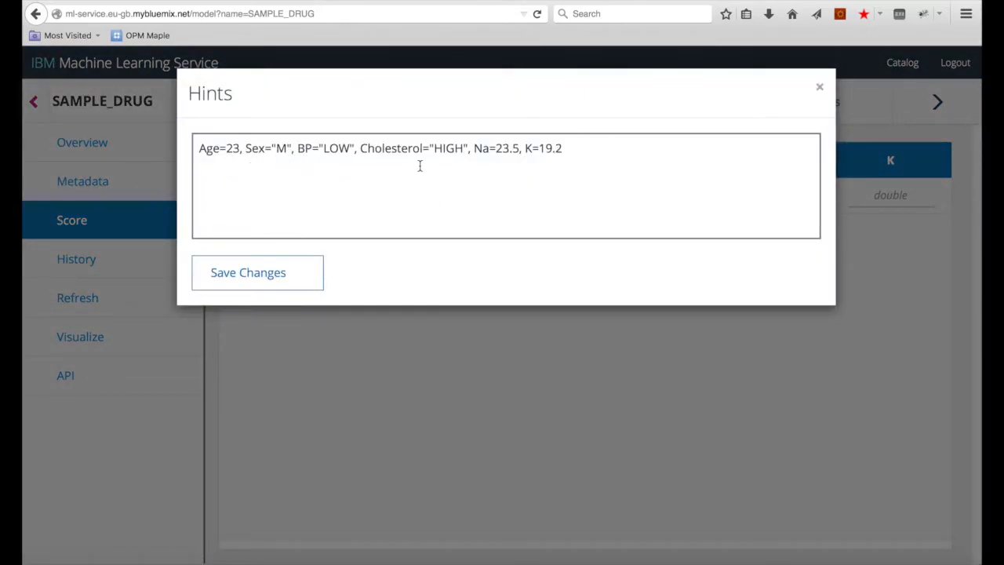
click(820, 87)
Step: Enter Age 40, Sex M, BP LOW, Cholesterol HIGH, Na 22.5 and K 19.2
click(286, 195)
text(40)
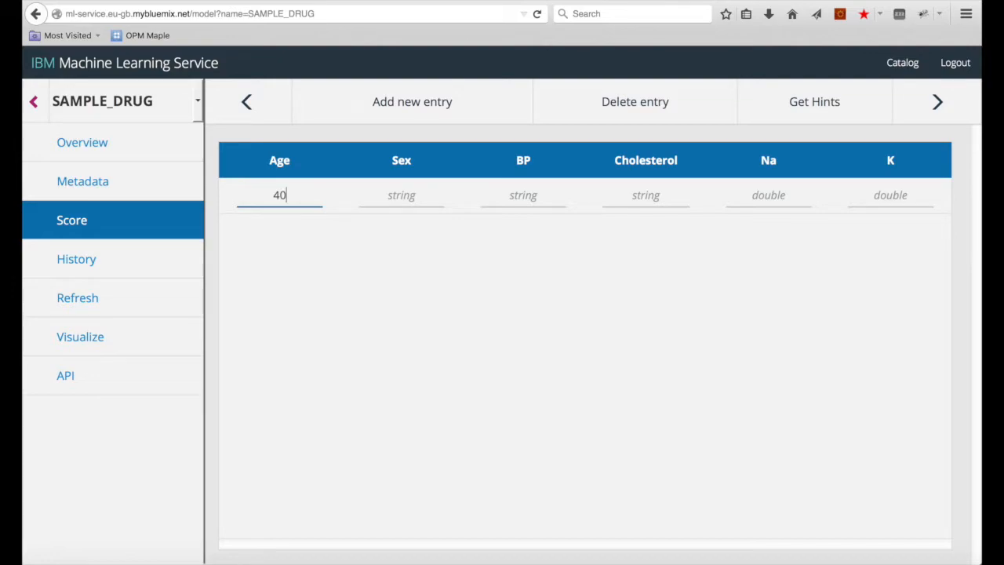
key(Tab)
text(M)
key(Tab)
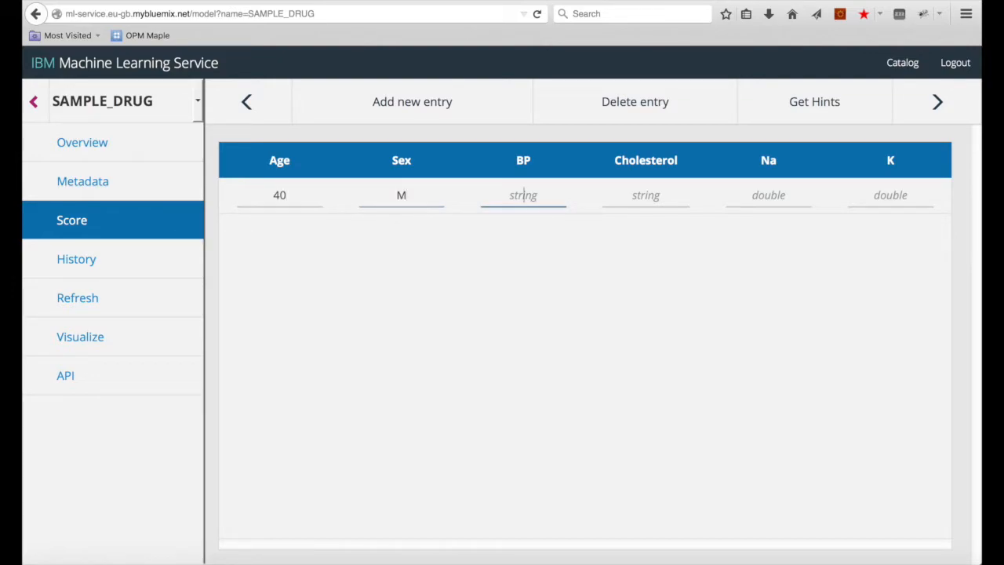
text(LOW)
key(Tab)
text(HIGH)
key(Tab)
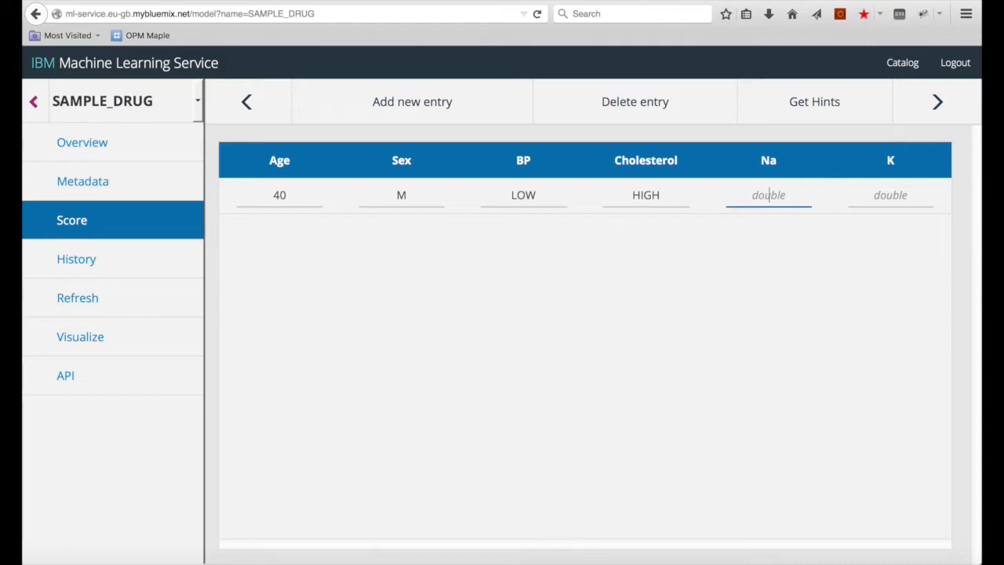
text(22.5)
key(Tab)
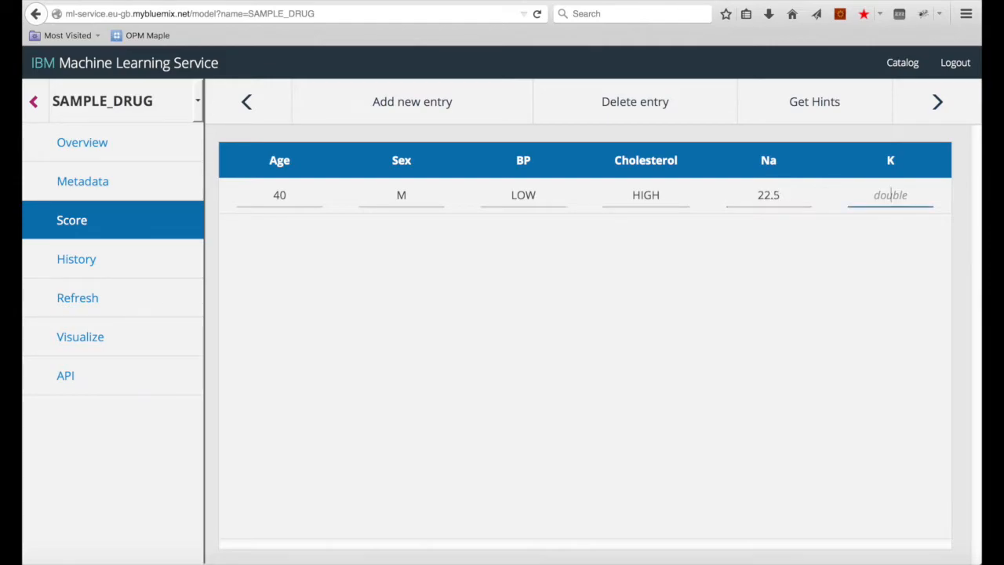
text(19.2)
Step: Score the record, predicting drugX with 0.8969 confidence
click(933, 110)
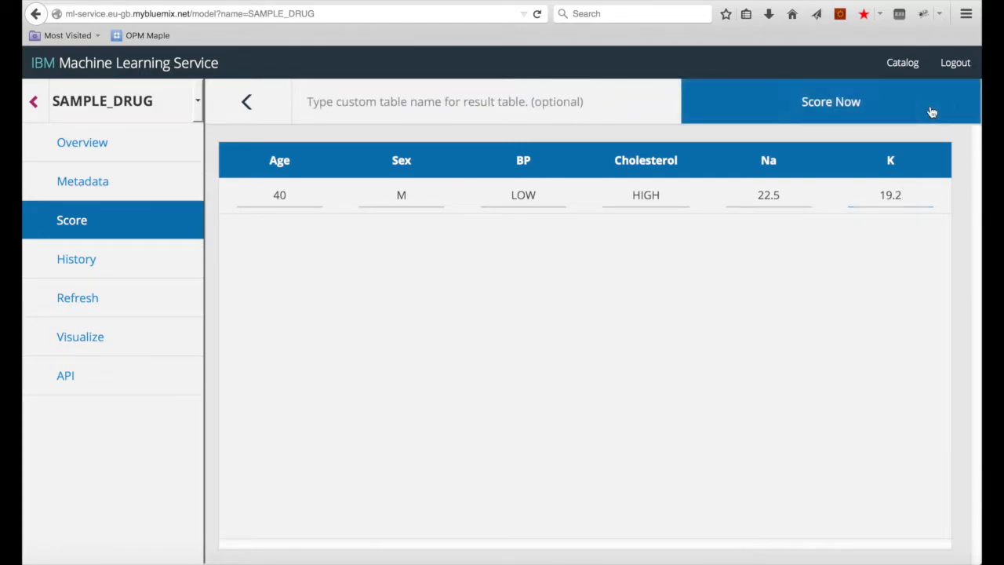
click(838, 108)
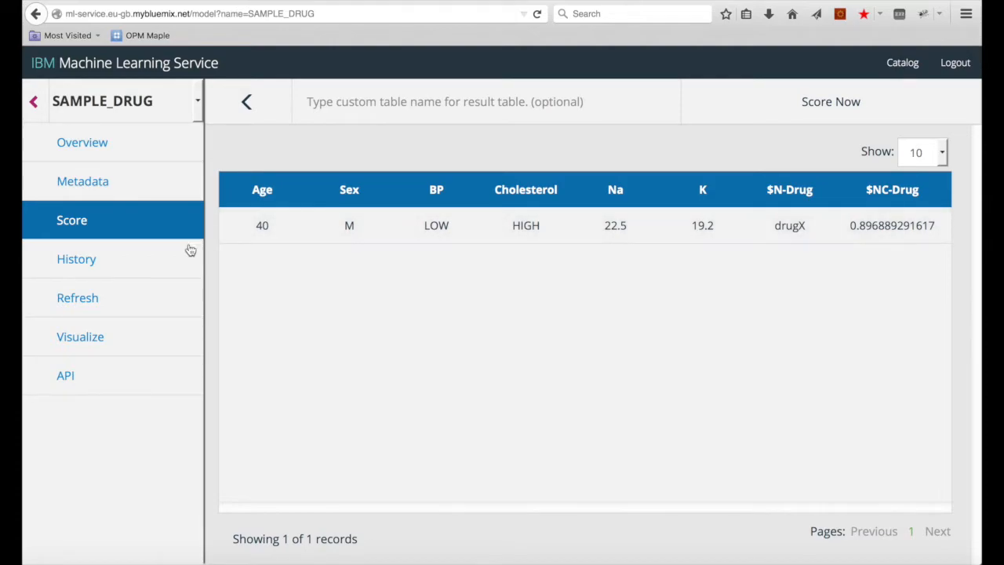
click(84, 267)
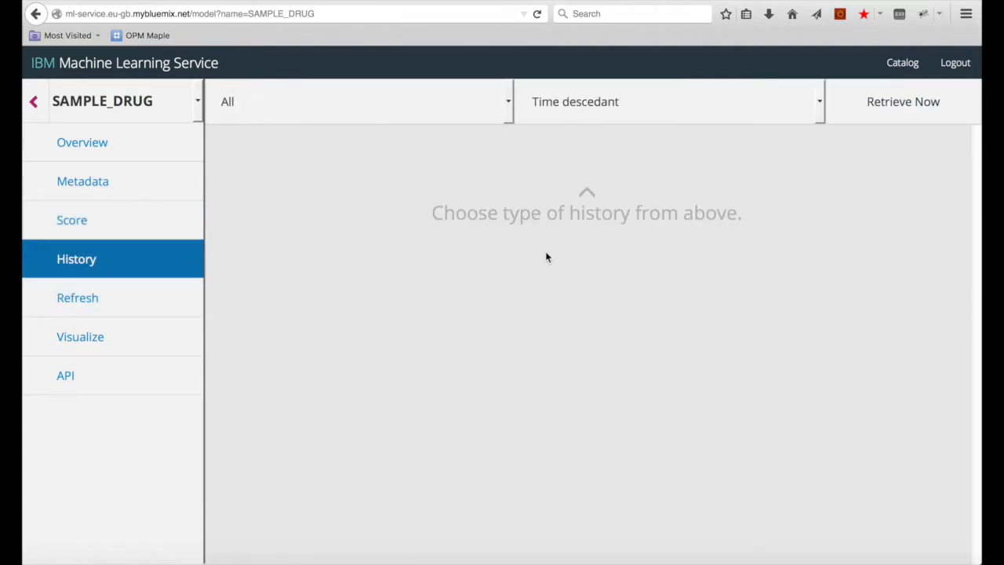
Step: Retrieve the scoring history and inspect the latest record's inputs and drugX output
click(873, 106)
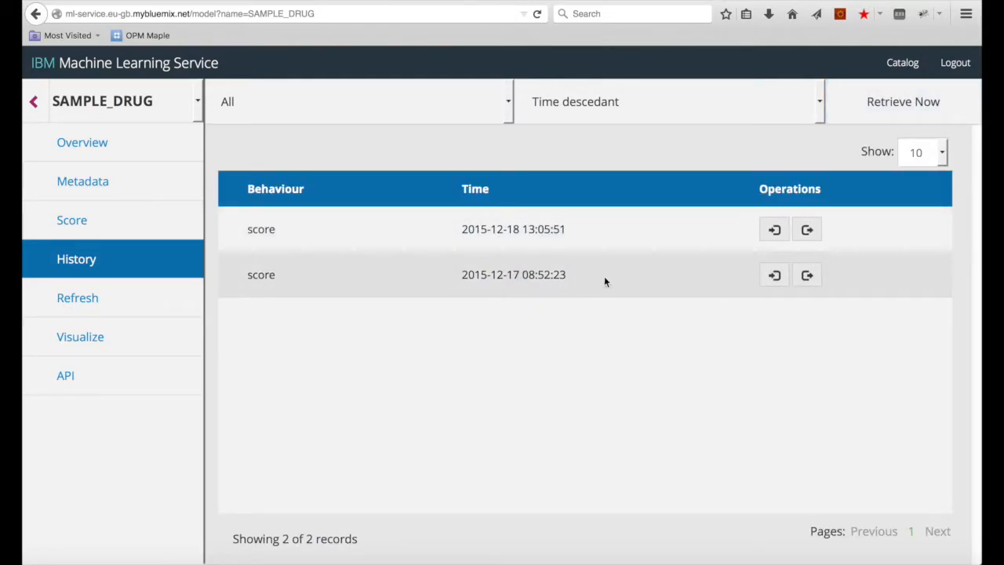
click(774, 231)
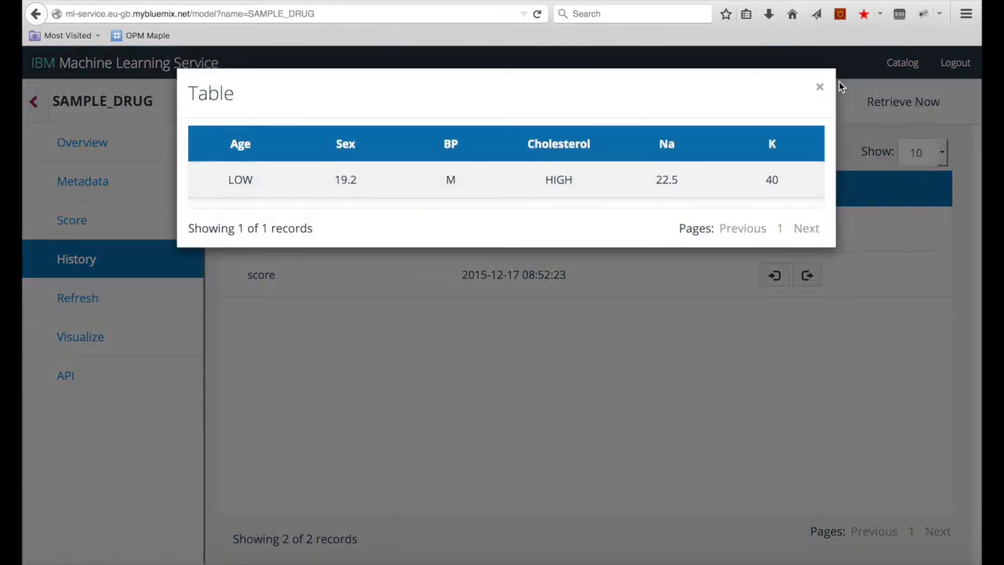
click(820, 86)
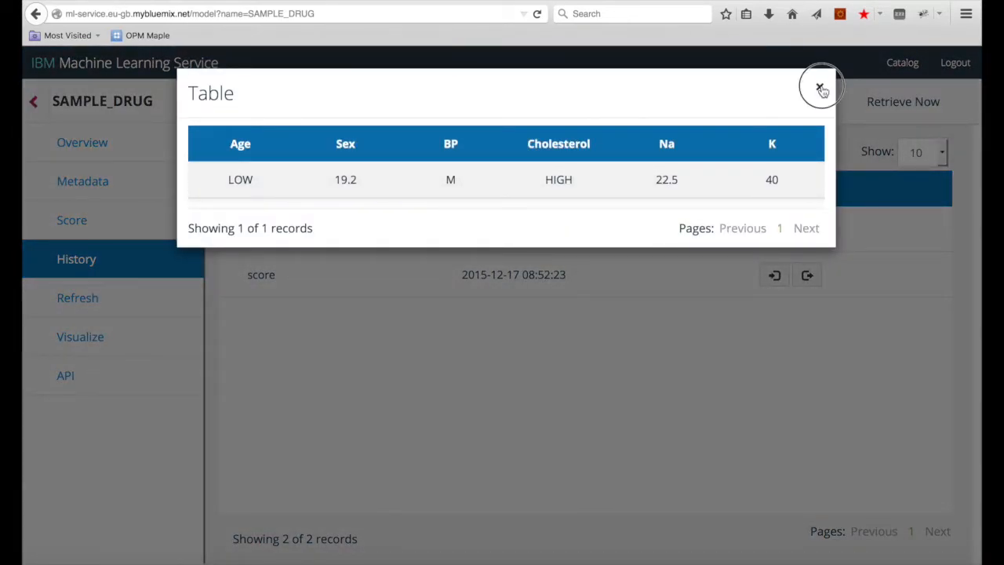
click(806, 232)
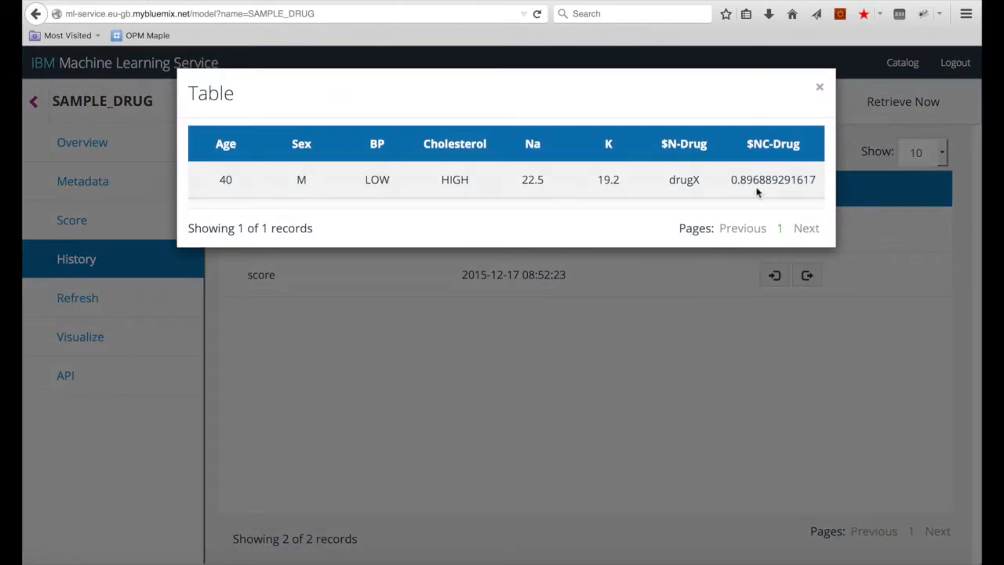
drag(672, 179, 835, 188)
click(820, 87)
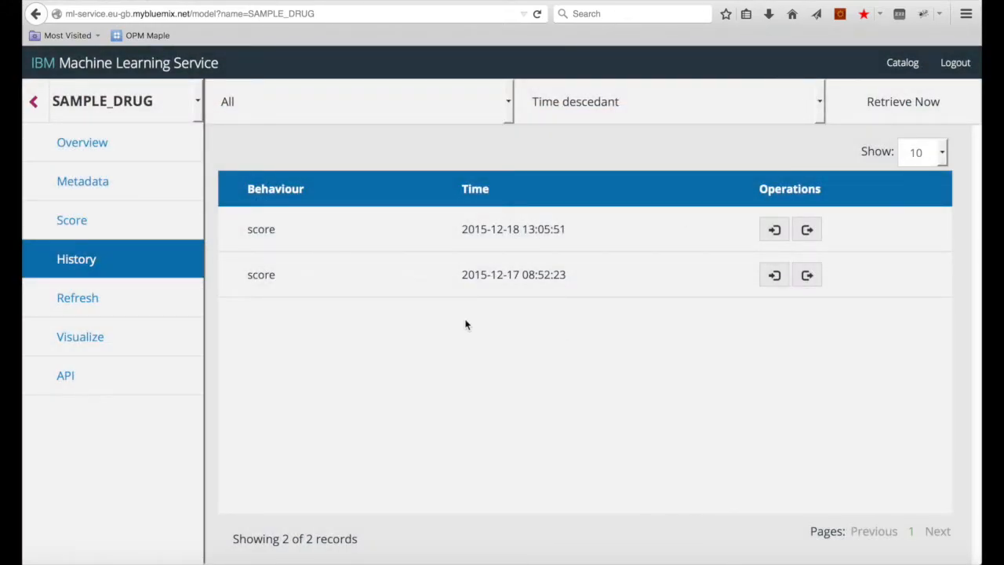
click(110, 376)
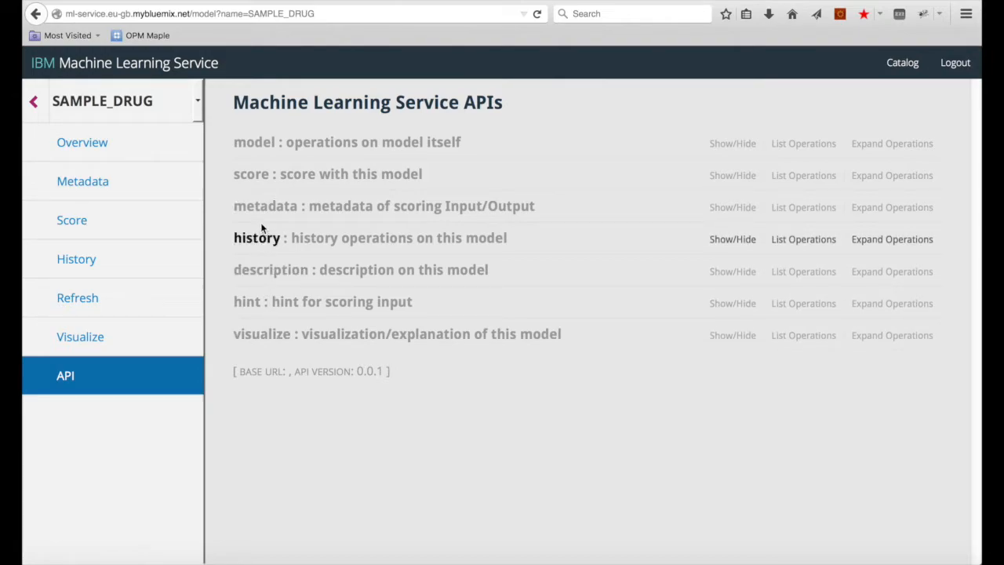
Step: Replace the real-time score API's input schema with the sample Age/Sex/BP JSON
click(253, 176)
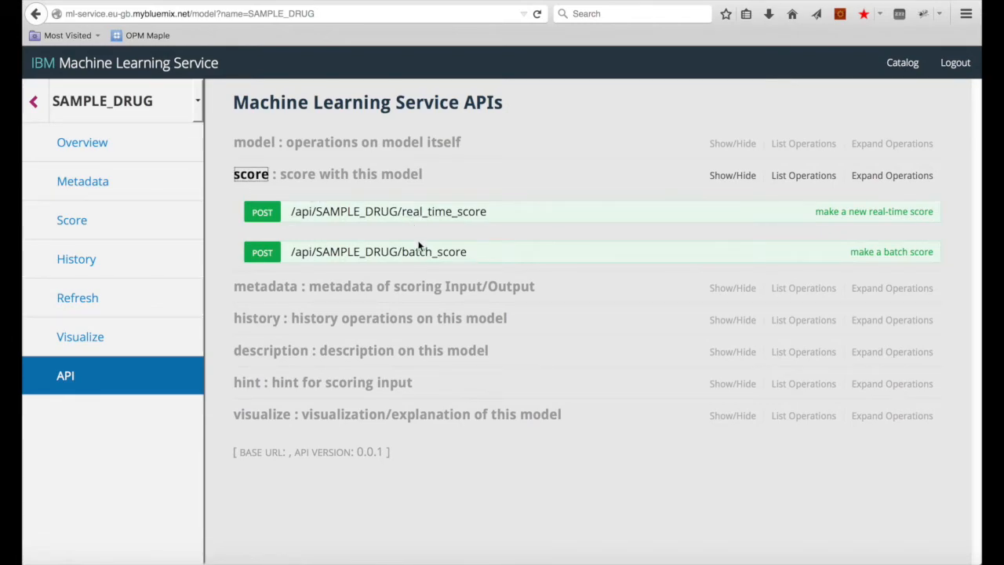
click(411, 218)
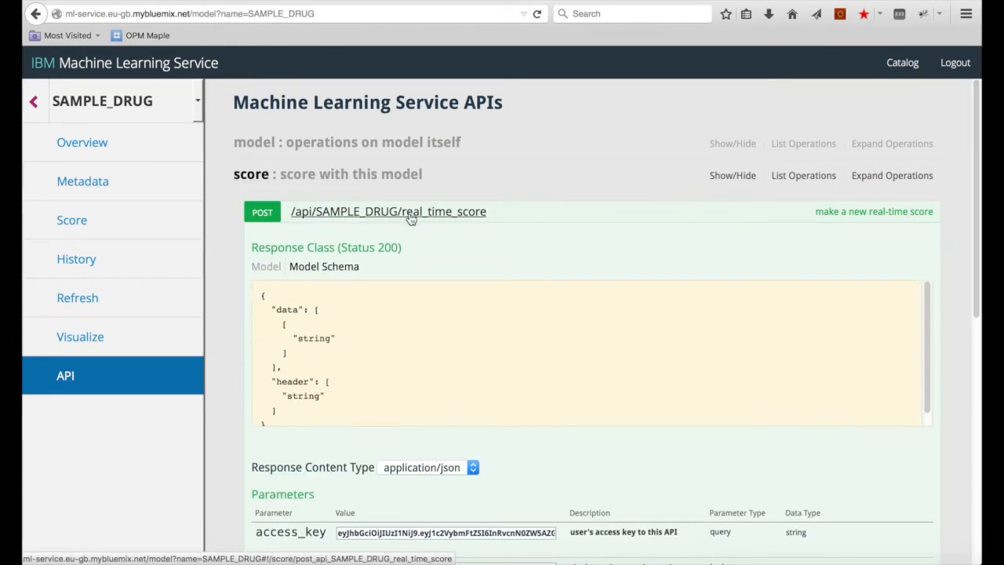
scroll(416, 345, down, 4)
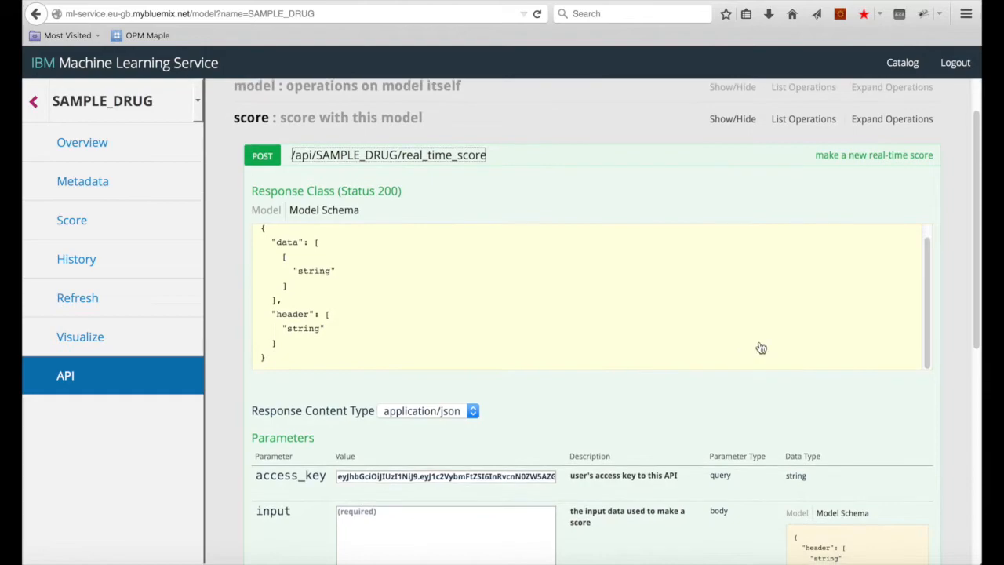
scroll(591, 363, down, 3)
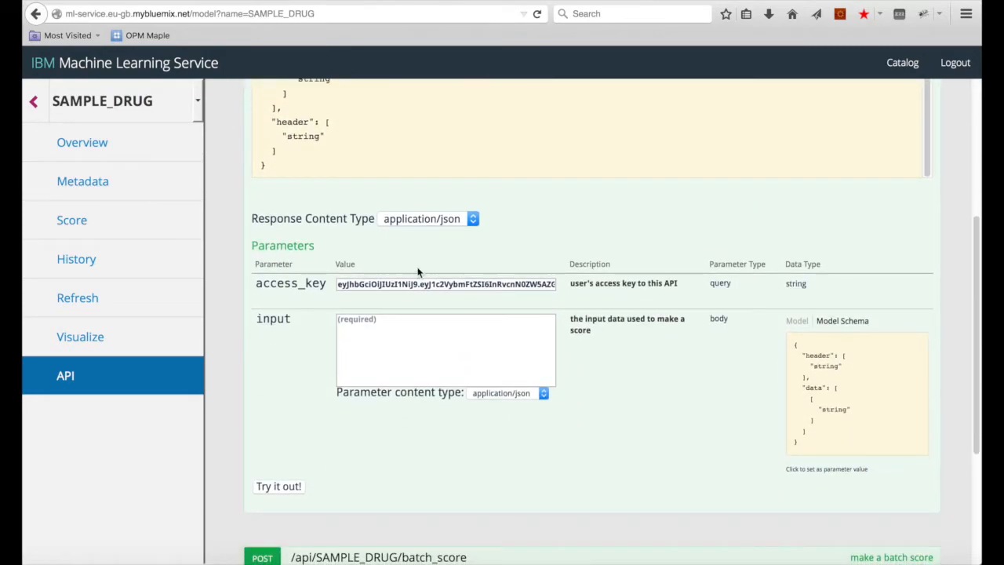
scroll(417, 272, up, 2)
scroll(416, 273, down, 3)
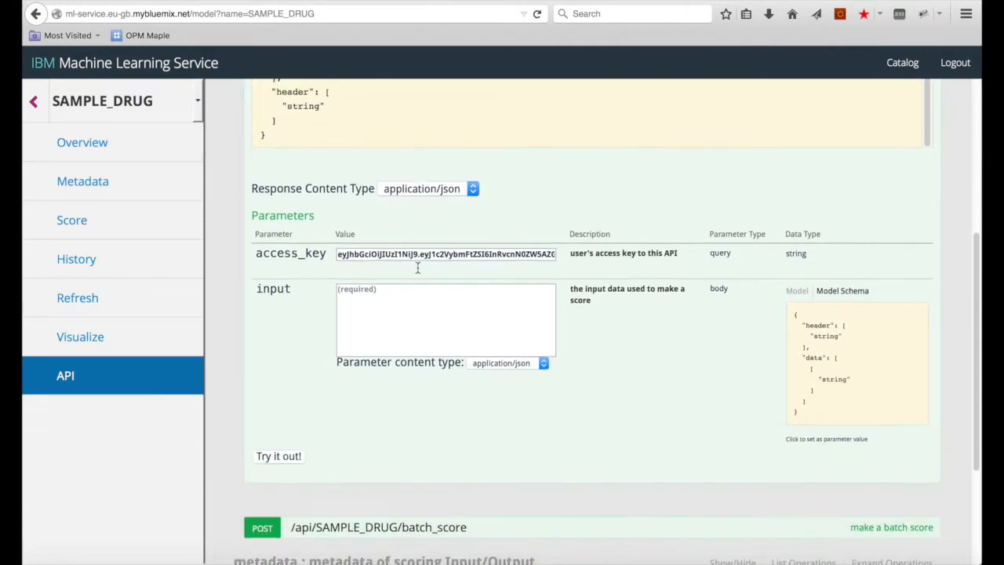
click(829, 367)
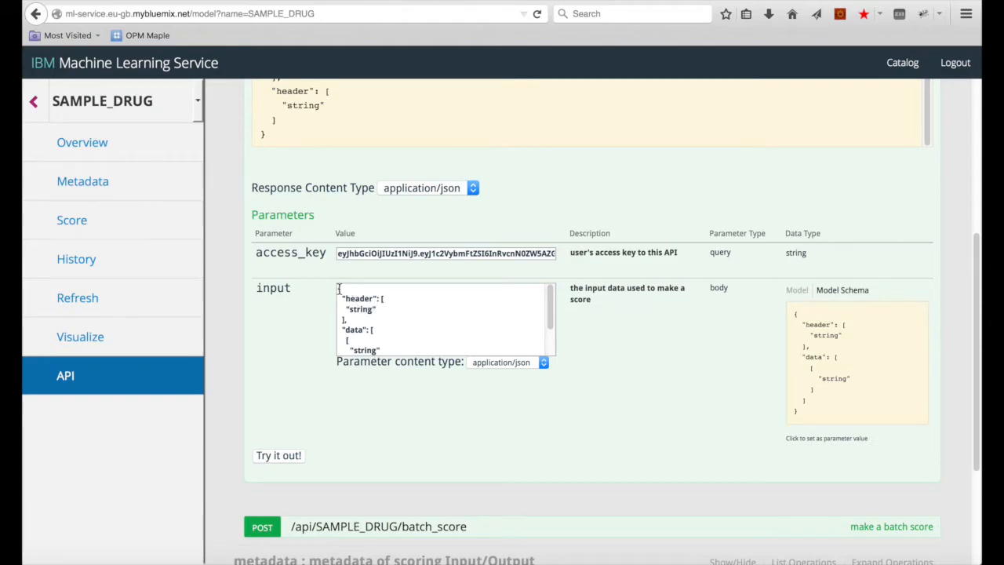
drag(338, 288, 369, 399)
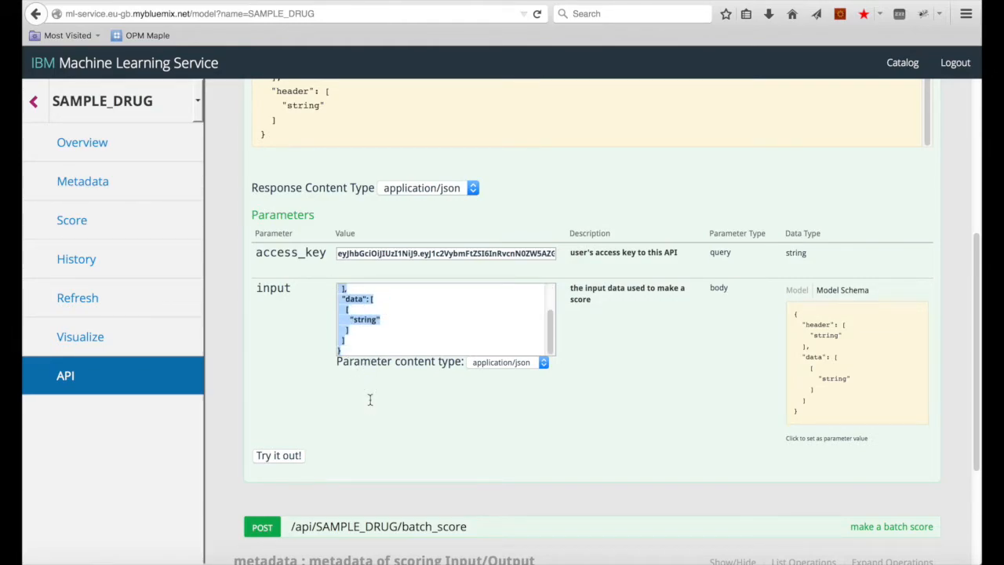
text({ "header": ["Age", "Sex", "BP", "Cholesterol", "Na", "K"], "data": [ [23, "M", "LOW", "HIGH", 23.5, 23.9] ] })
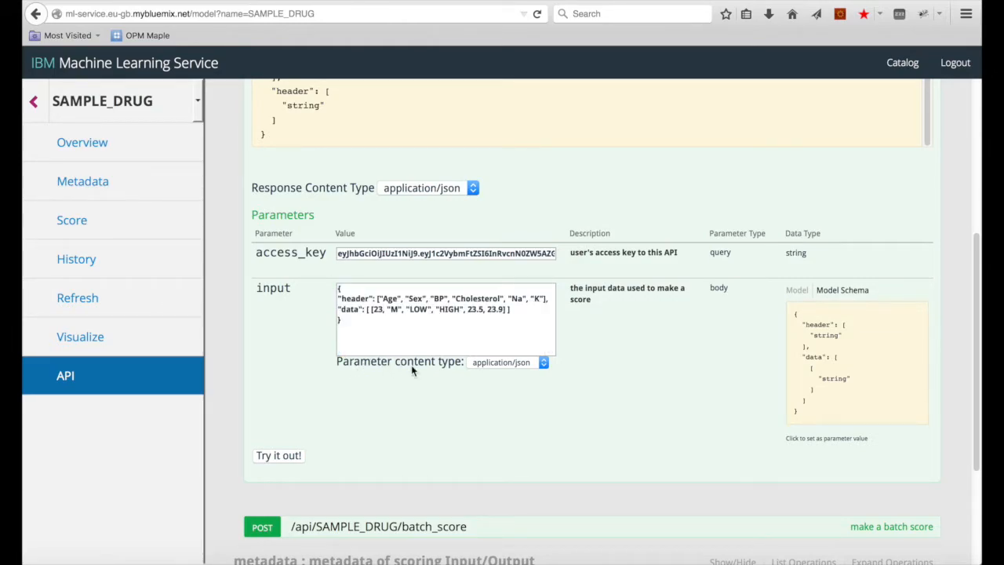
Step: Send the SAMPLE_DRUG real-time scoring request and review the response body
click(287, 457)
scroll(366, 436, down, 5)
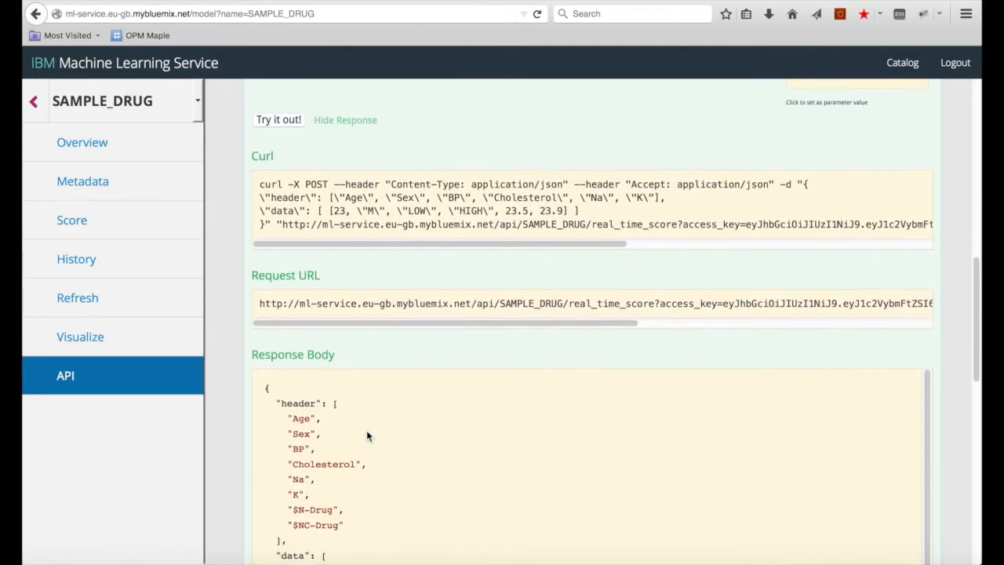
scroll(369, 434, down, 3)
drag(282, 354, 374, 437)
scroll(374, 436, down, 2)
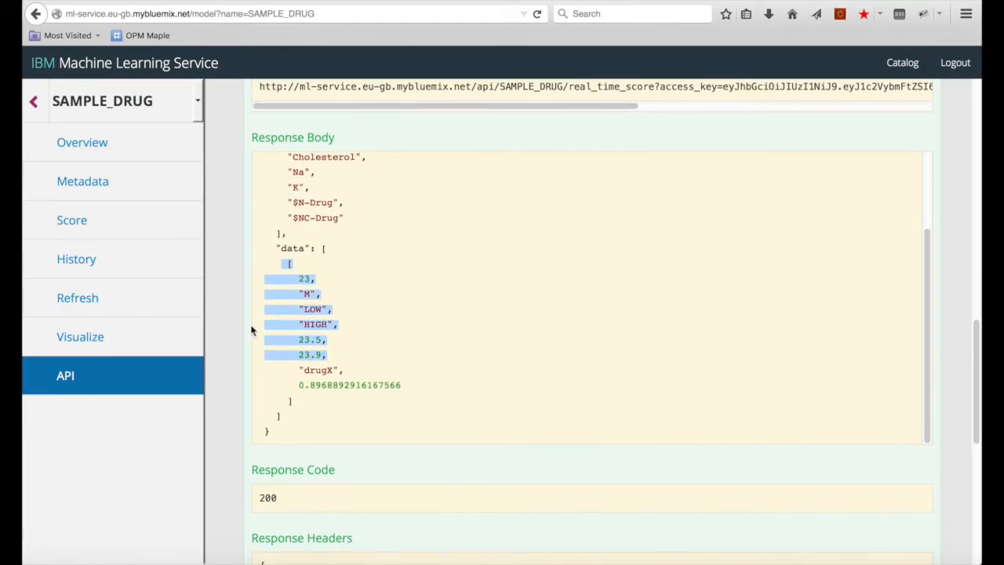
click(231, 325)
scroll(230, 325, up, 6)
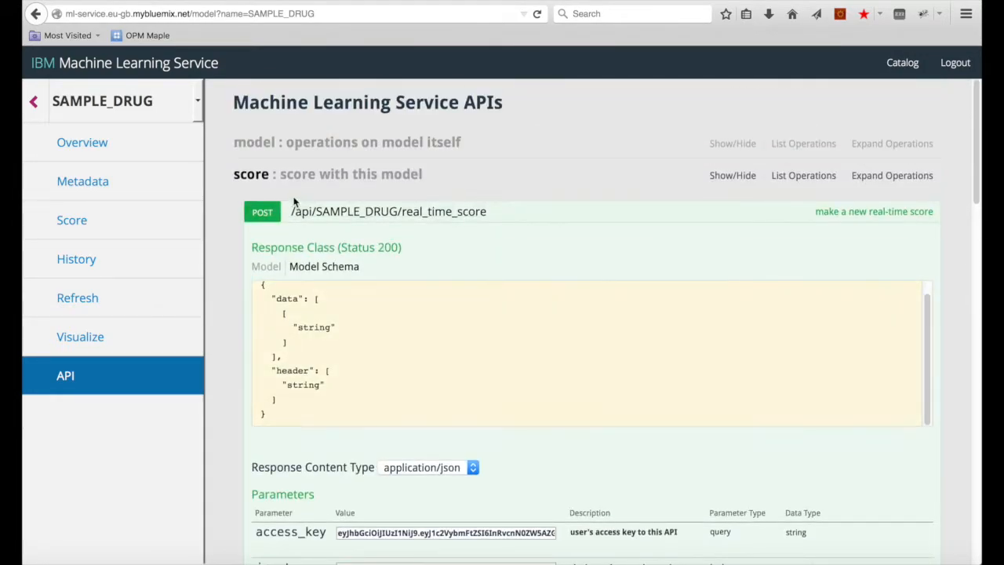
Step: Run the GET hint request for SAMPLE_DRUG and check its response
click(261, 182)
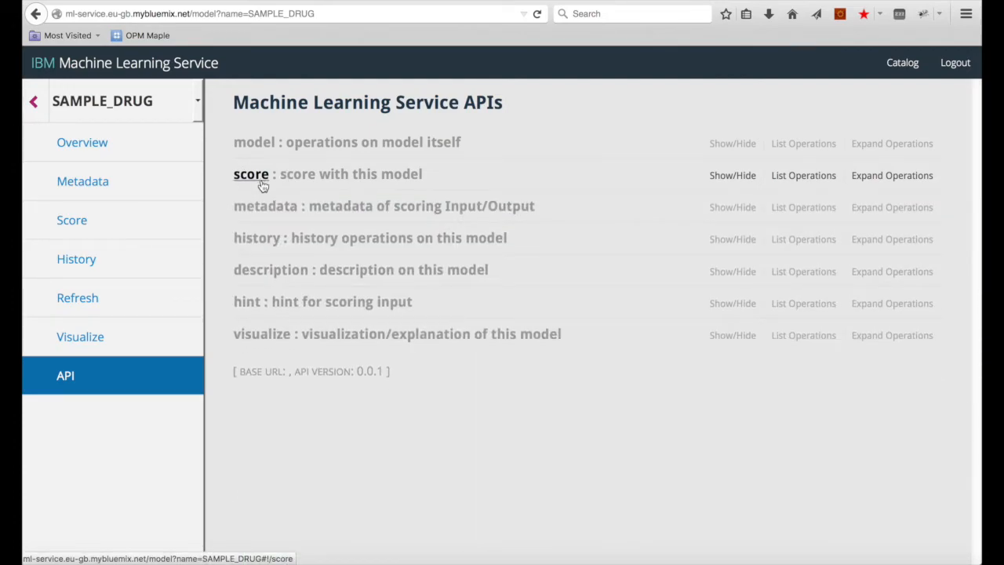
click(249, 307)
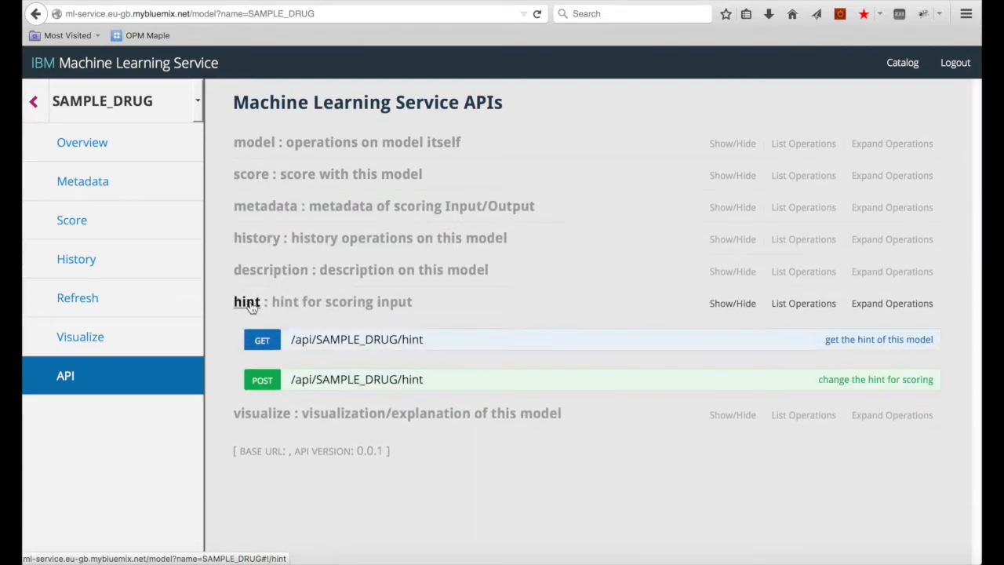
click(386, 345)
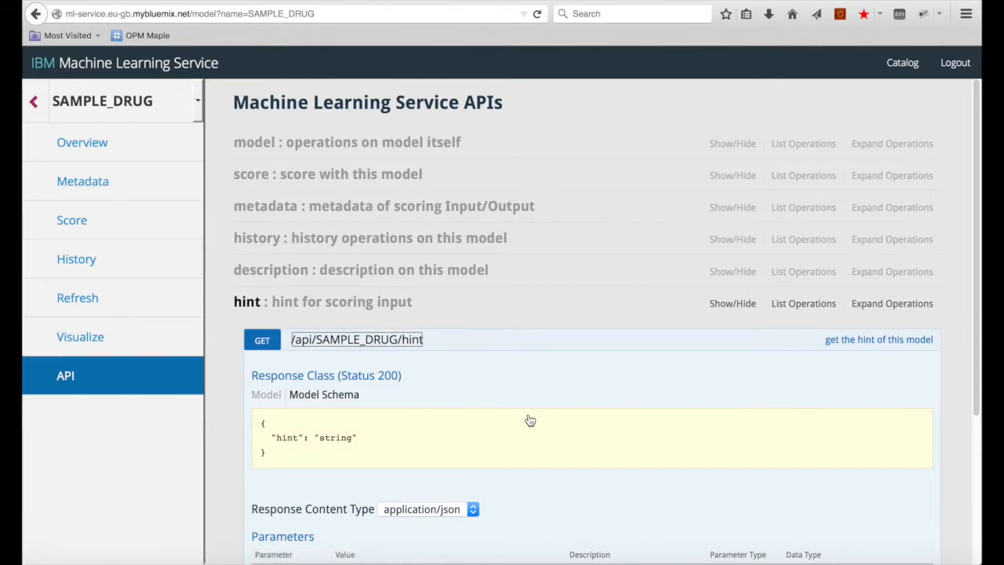
scroll(258, 465, down, 4)
click(259, 461)
scroll(314, 432, down, 9)
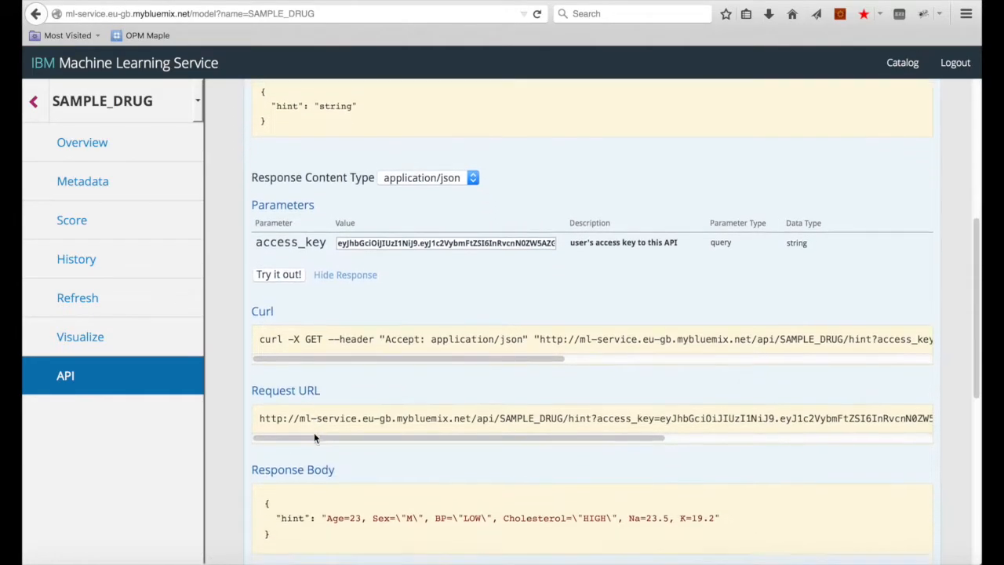
scroll(286, 349, up, 13)
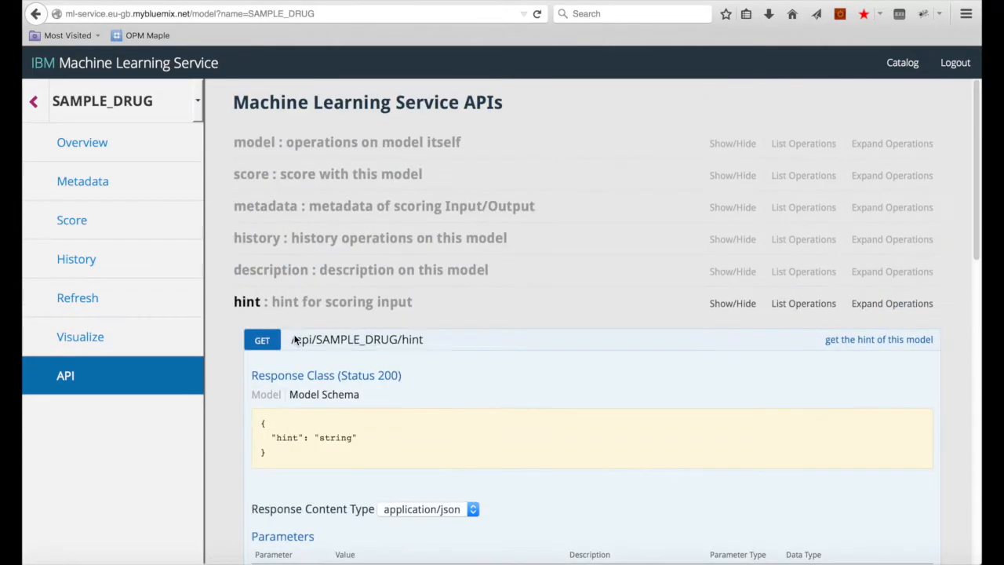
Step: Run the GET description request, returning 200 with the drug-prescription prediction description
click(248, 302)
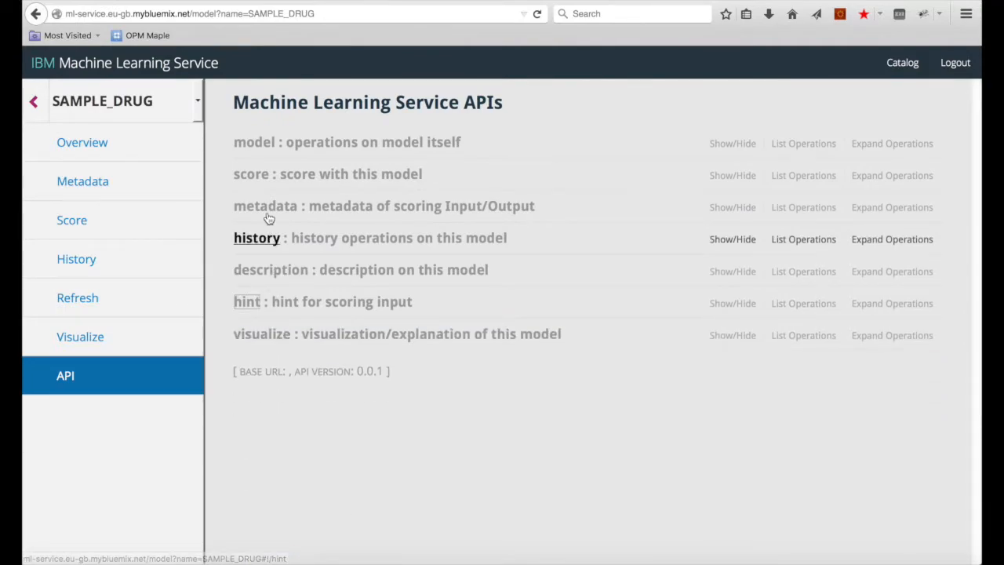
click(261, 270)
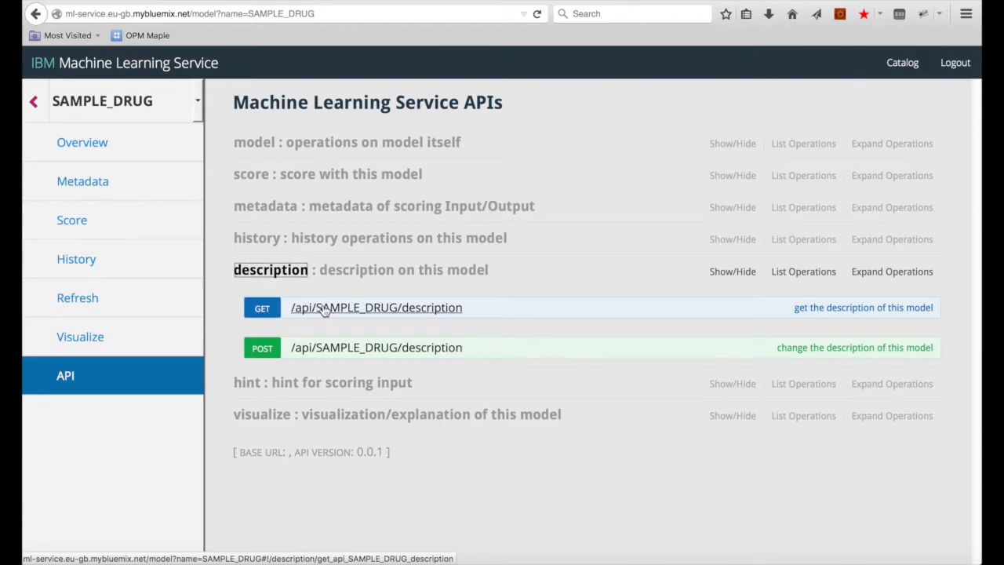
click(323, 308)
scroll(323, 309, down, 5)
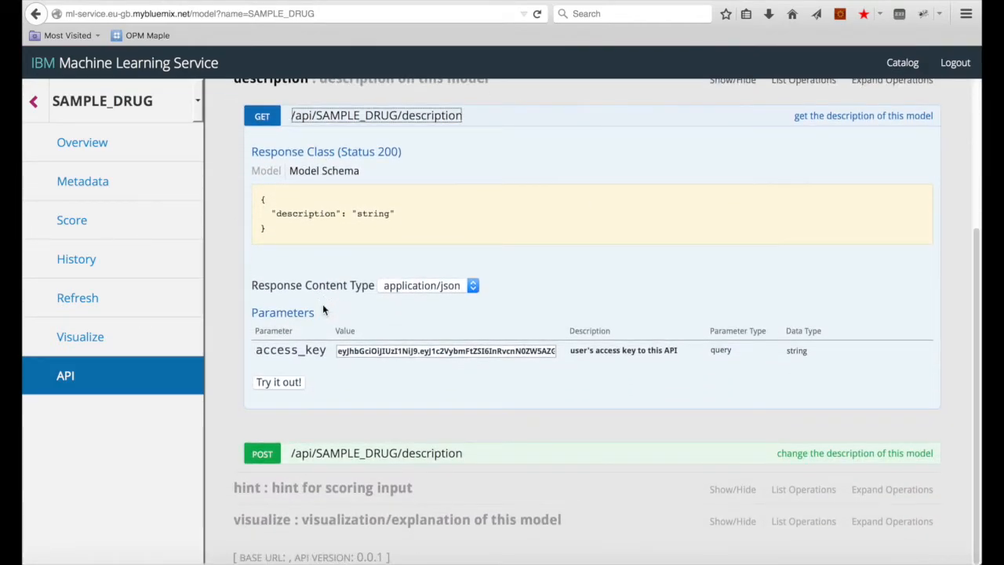
click(279, 383)
scroll(374, 331, down, 10)
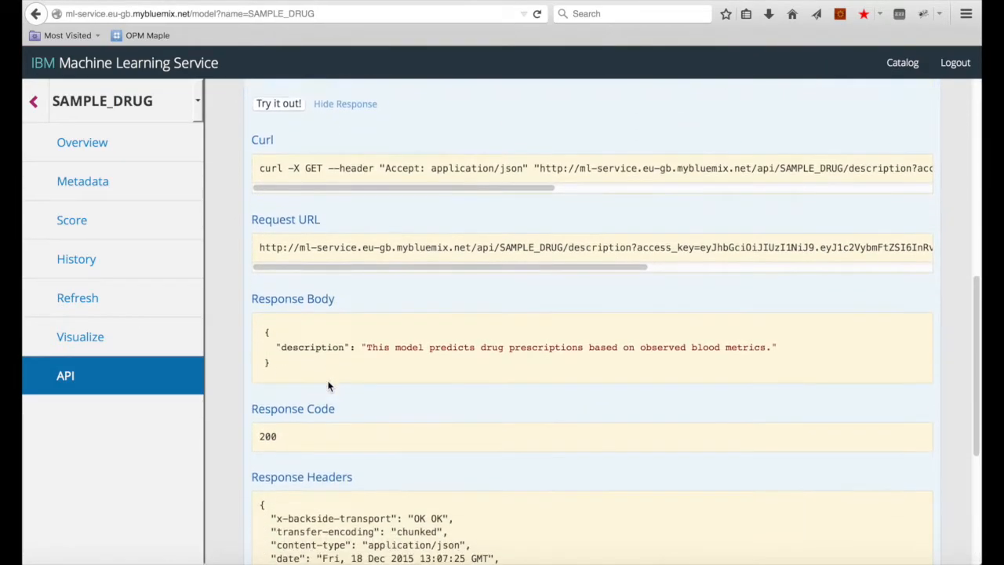
drag(363, 253, 795, 256)
click(639, 281)
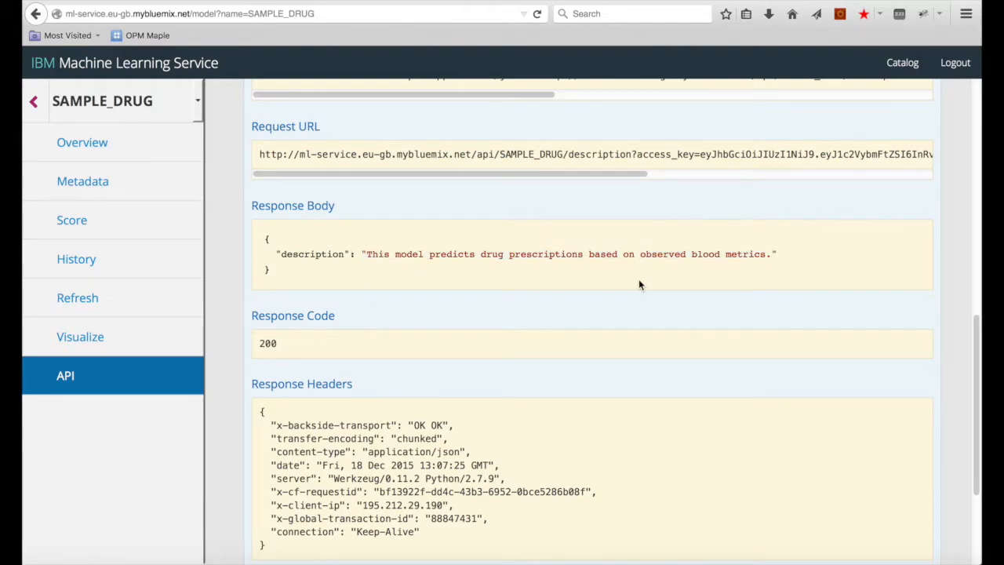
scroll(549, 278, up, 2)
scroll(519, 281, up, 2)
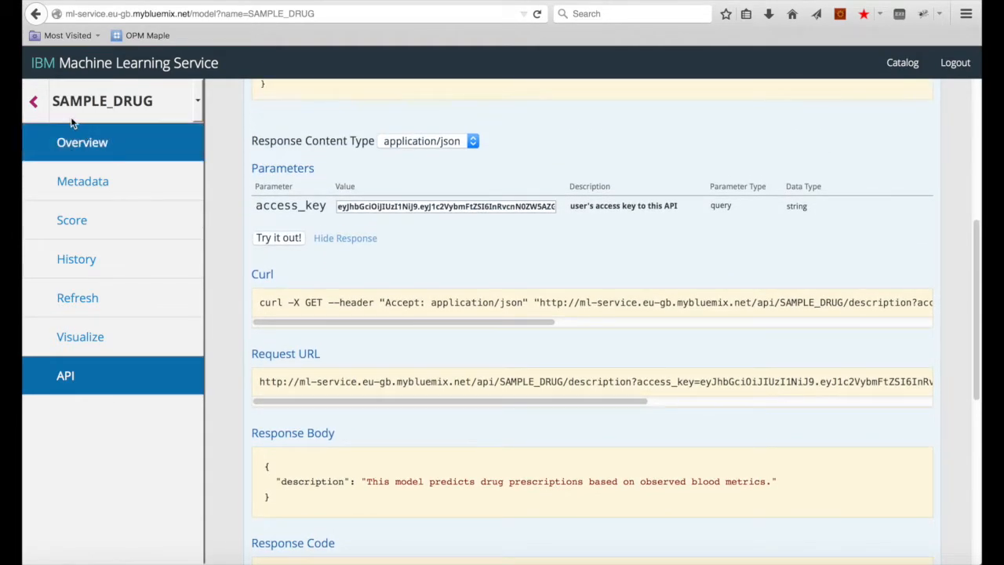
Step: Return to the Catalog and view SAMPLE_CHURN's metadata: input DURATION, output CENSOR
click(36, 104)
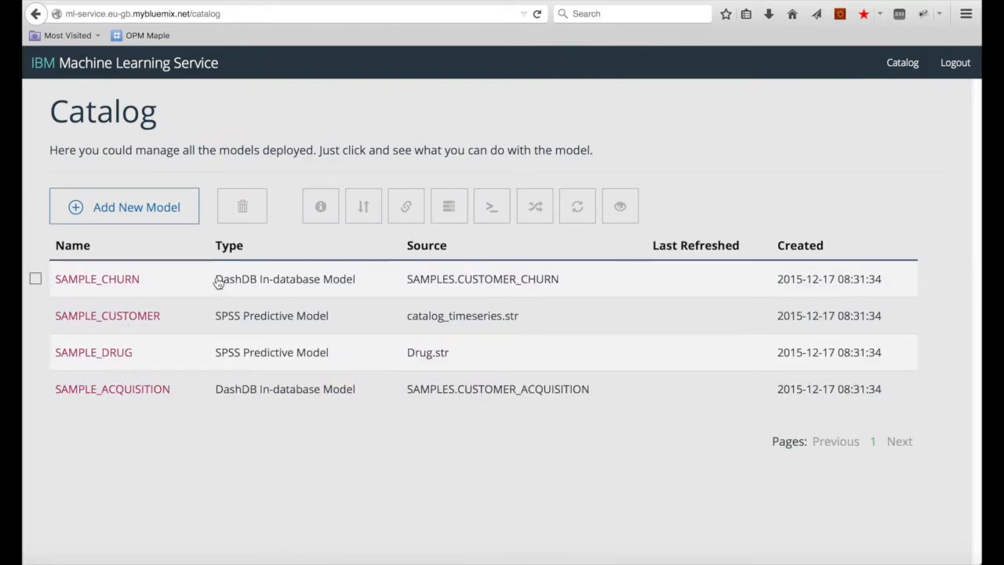
click(112, 282)
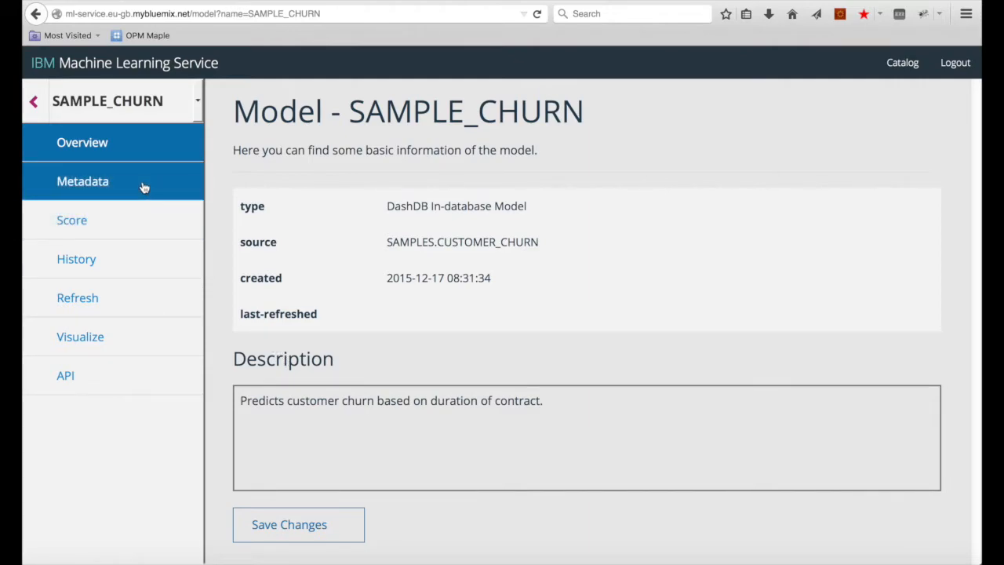
click(143, 188)
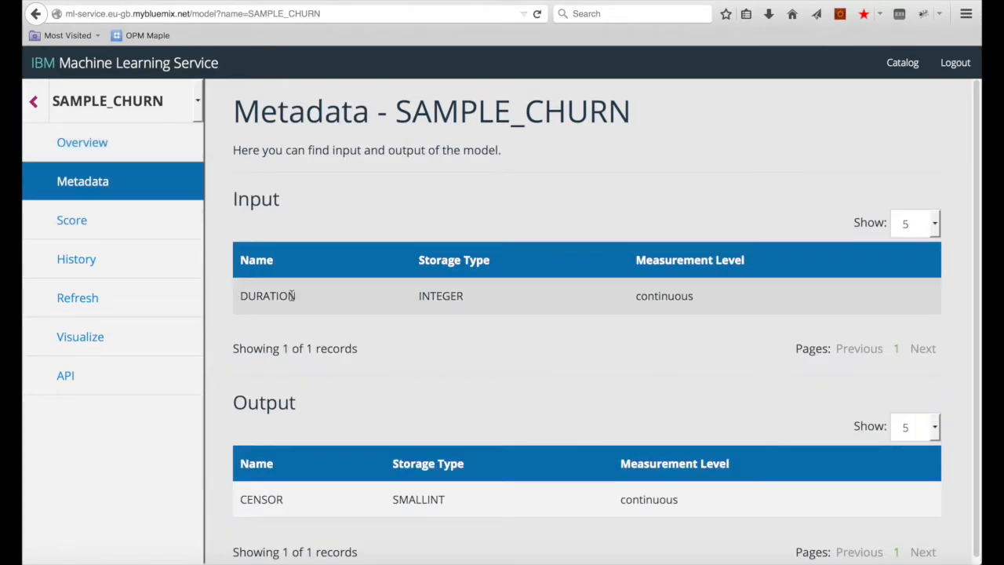
drag(303, 297, 235, 302)
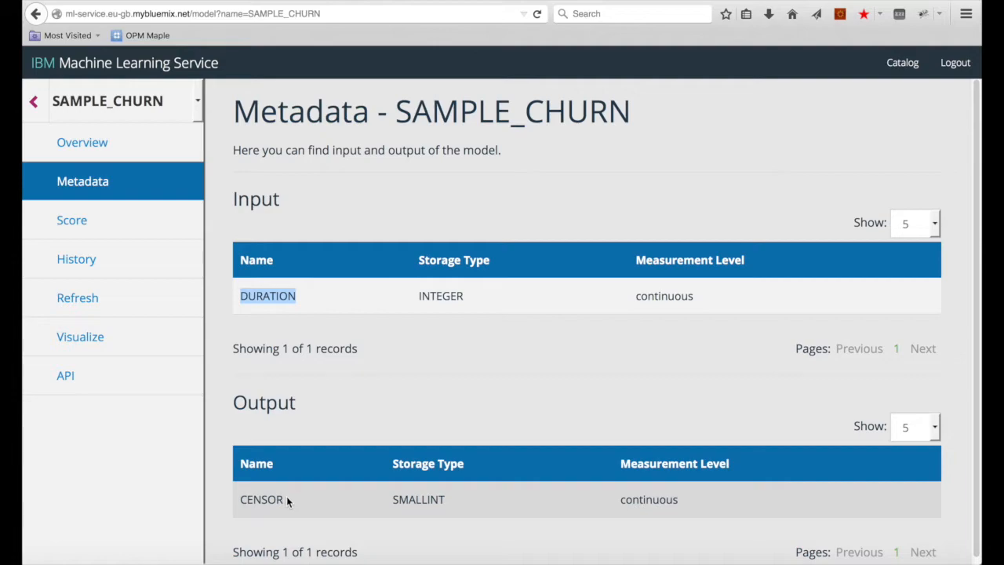
scroll(314, 486, down, 1)
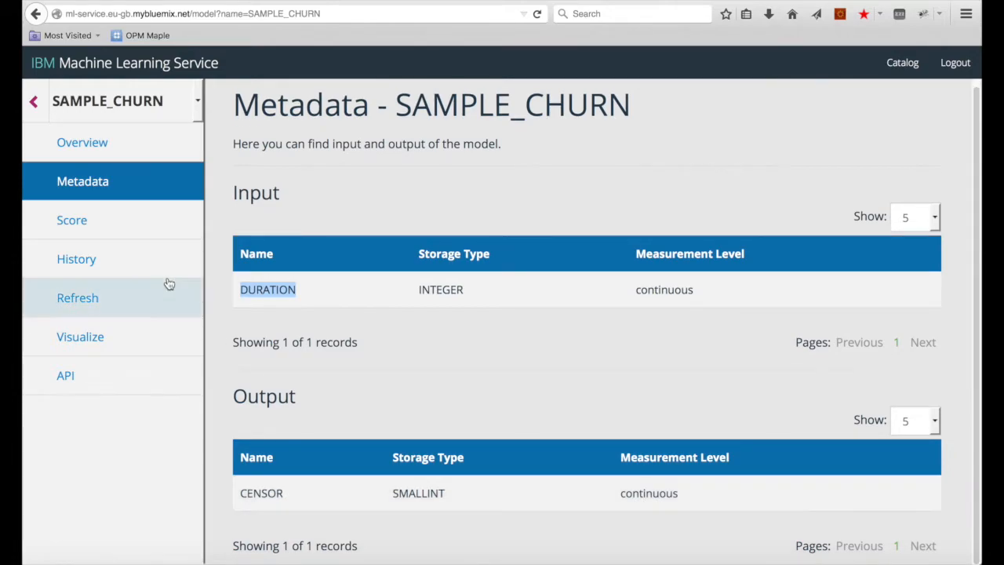
Step: Score SAMPLE_CHURN in real time with DURATION set to 50
click(99, 220)
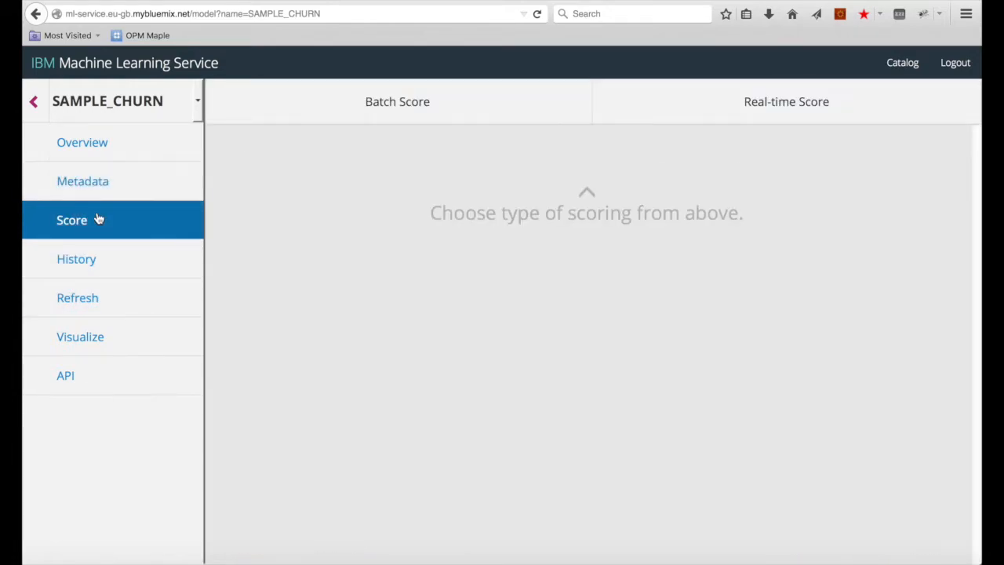
click(789, 103)
click(594, 195)
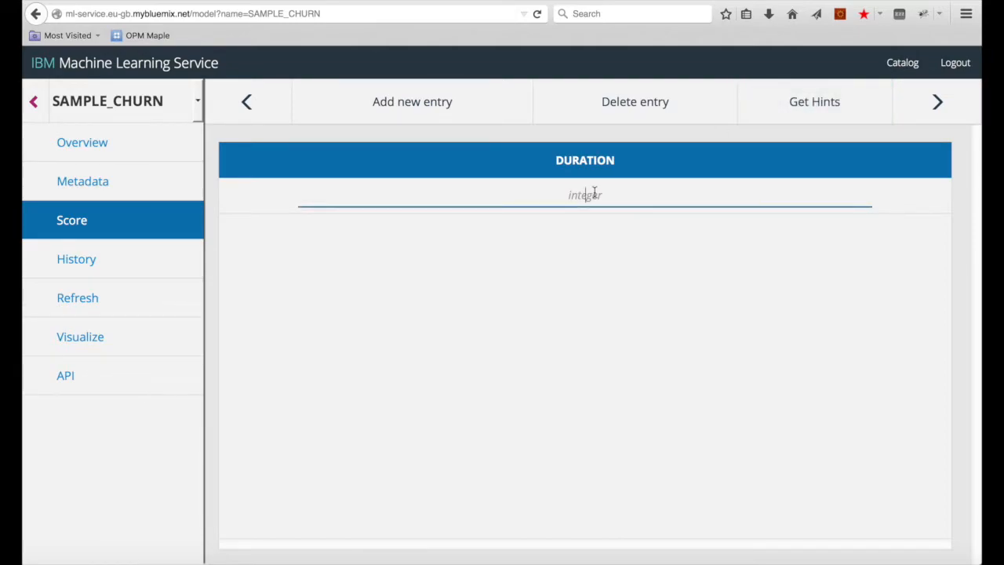
text(50)
click(914, 115)
click(912, 115)
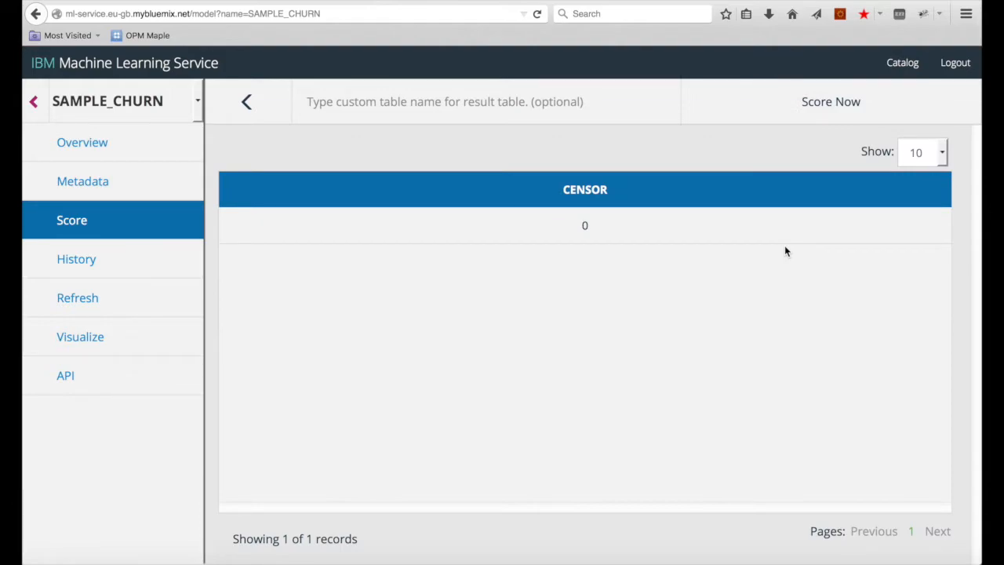
click(243, 104)
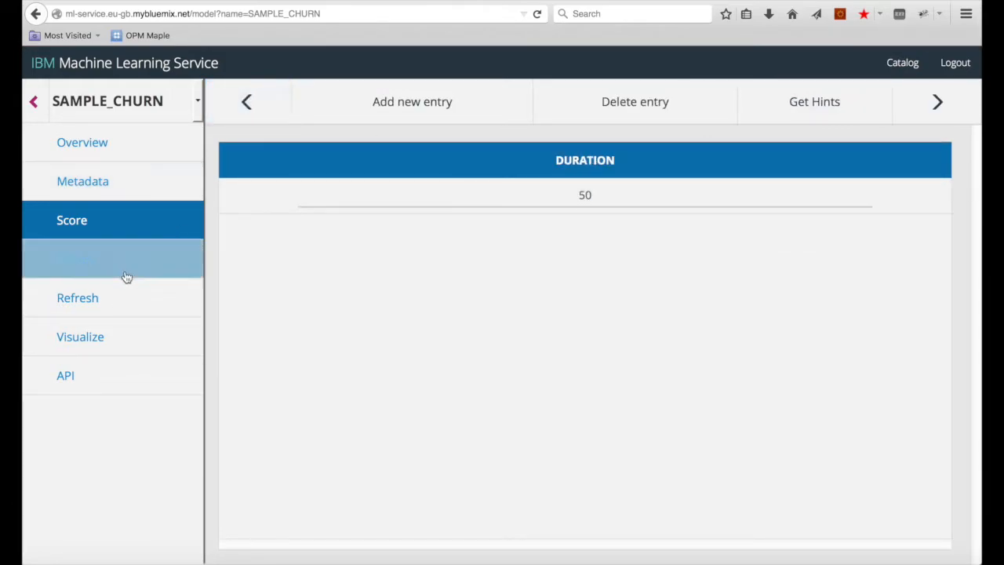
Step: Retrieve SAMPLE_CHURN's scoring history, view its API reference, and return to the Catalog
click(119, 273)
click(903, 110)
click(861, 104)
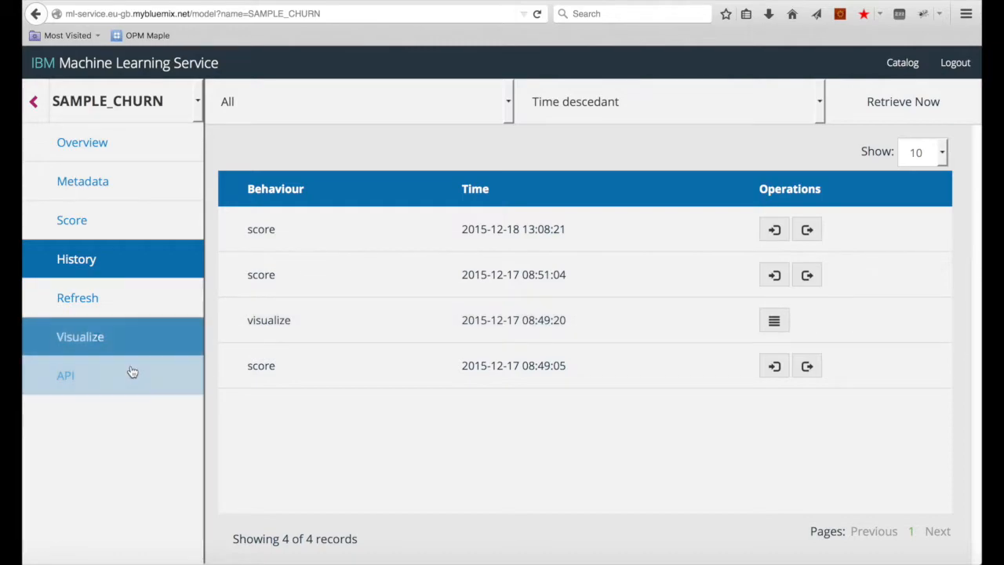
click(132, 379)
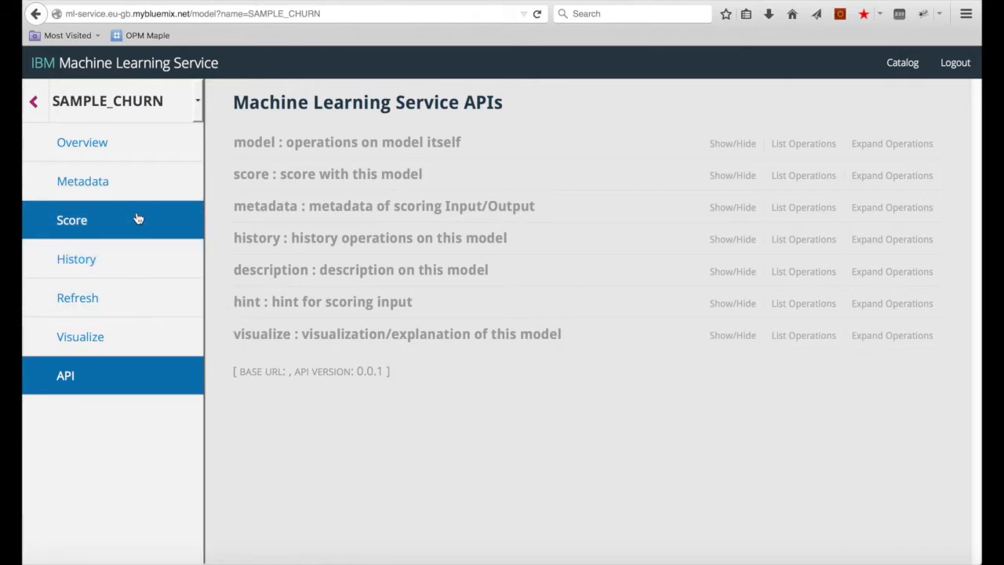
click(31, 101)
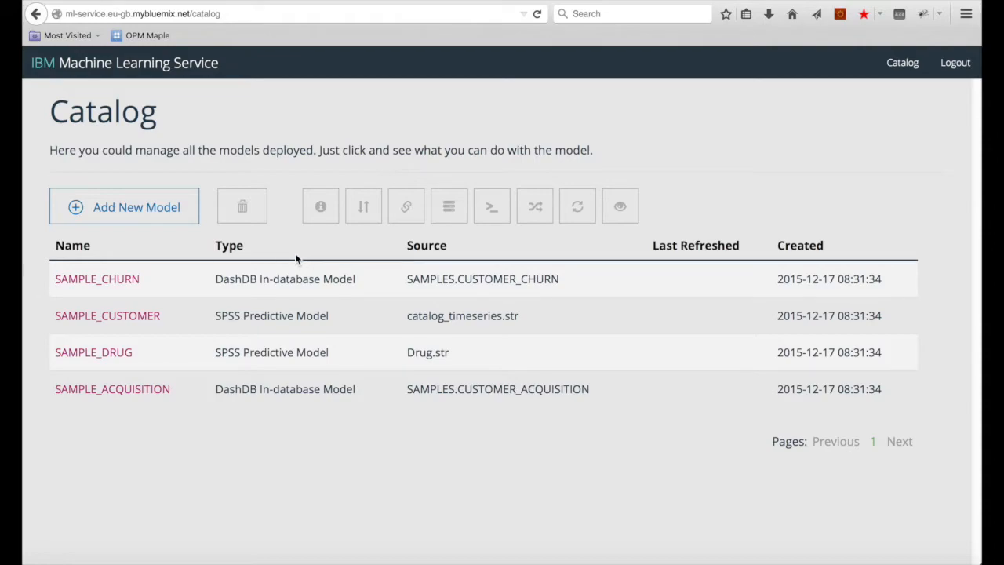
Step: Add a new model named 'Gender Detector for Car Tweets' with the DashDB In-database Model type
mouse_move(261, 271)
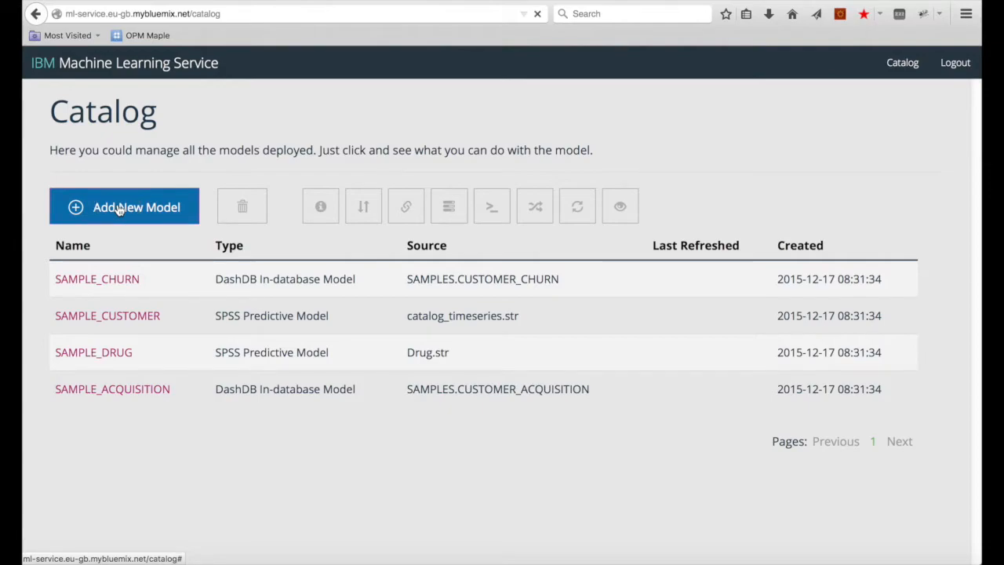
click(119, 209)
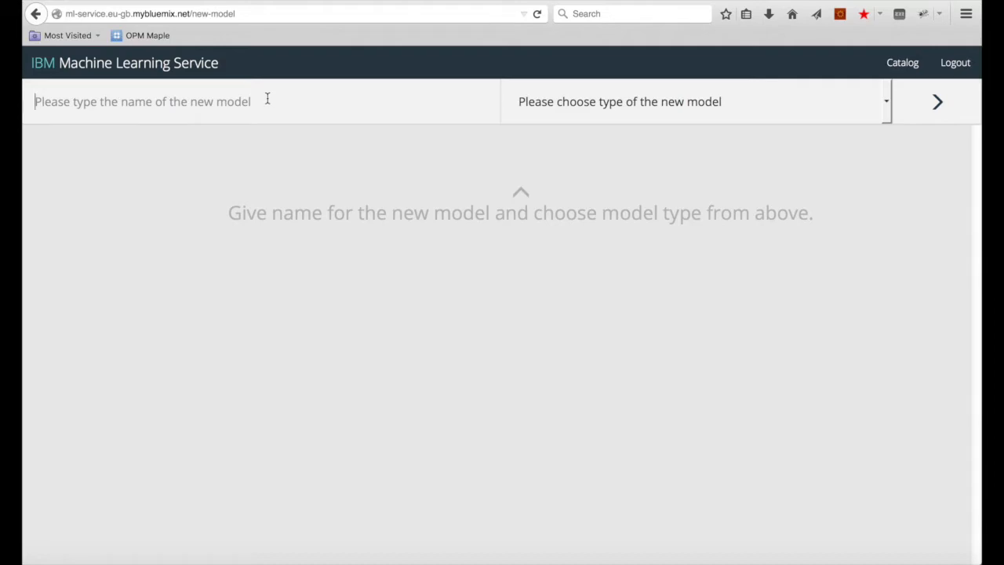
text(Tweet)
key(BackSpace)
key(BackSpace)
key(BackSpace)
key(BackSpace)
key(BackSpace)
text(P)
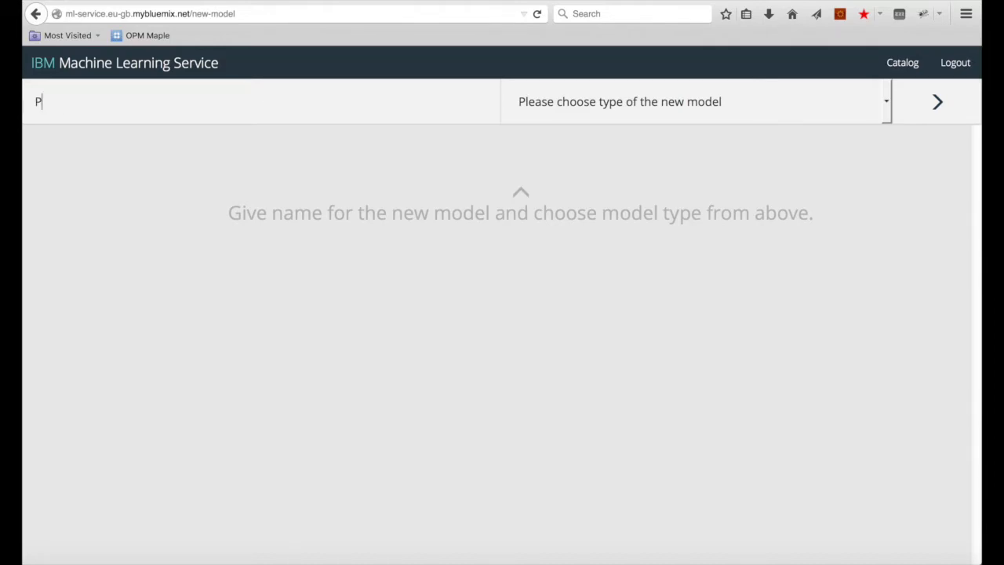
key(BackSpace)
text(Gender Detector)
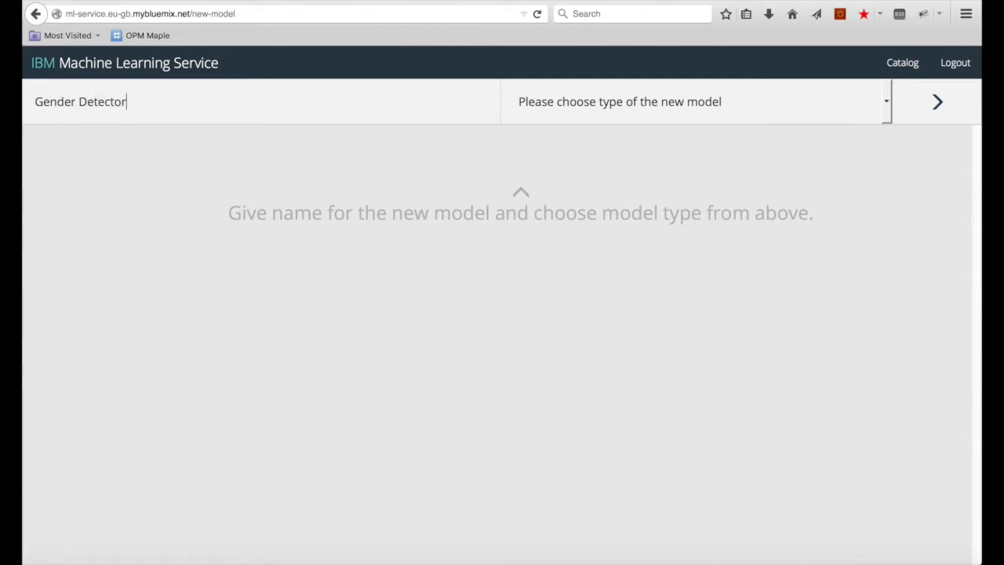
text( for Car Tweets)
click(622, 101)
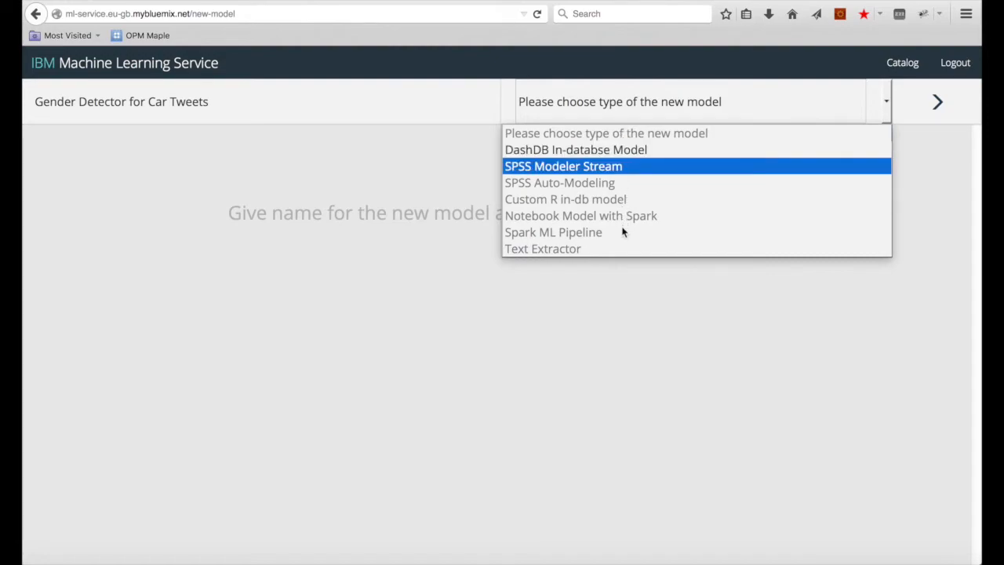
click(627, 153)
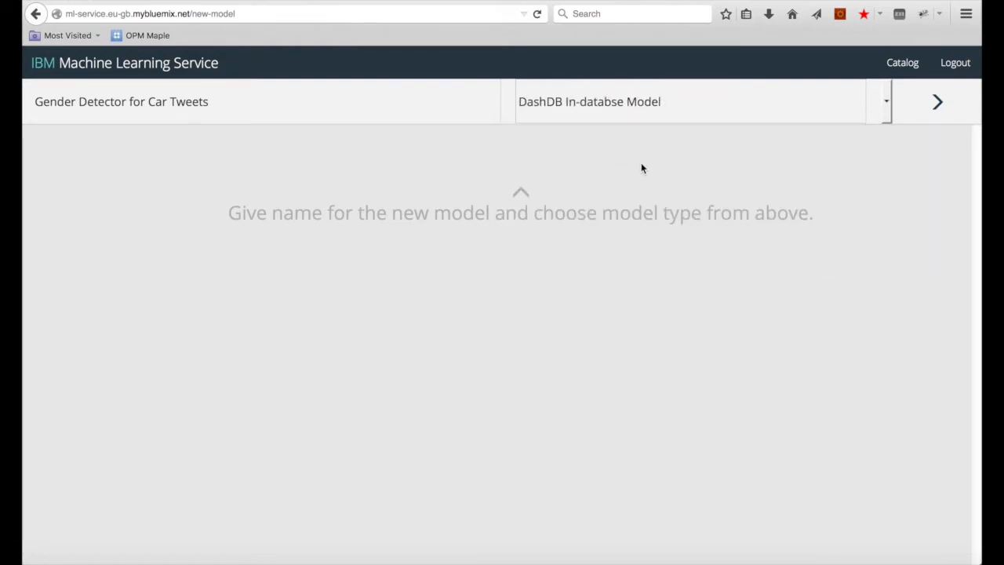
click(916, 116)
Step: Choose Decision Tree as the algorithm and My Tables as the schema
click(362, 109)
click(334, 149)
click(642, 118)
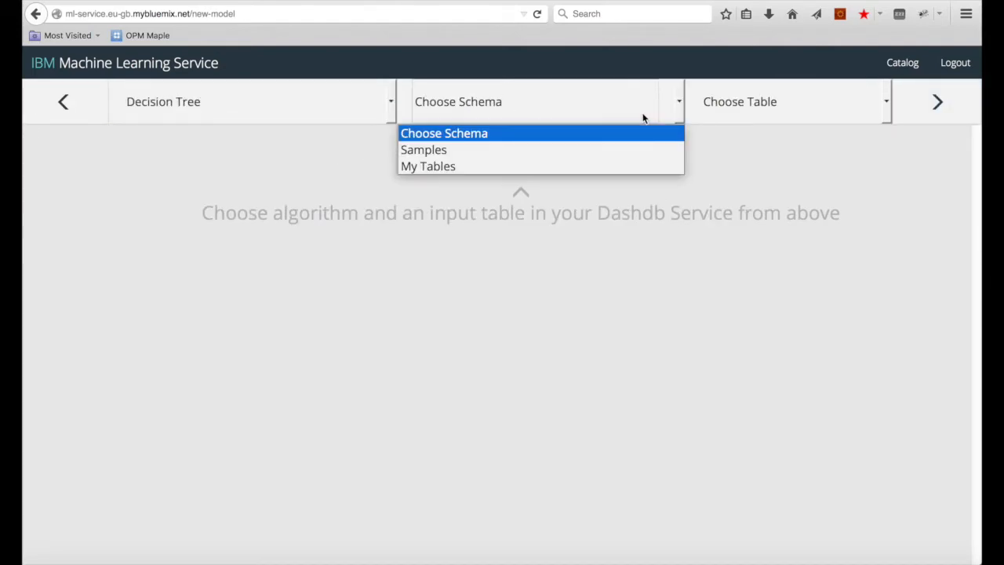
click(615, 166)
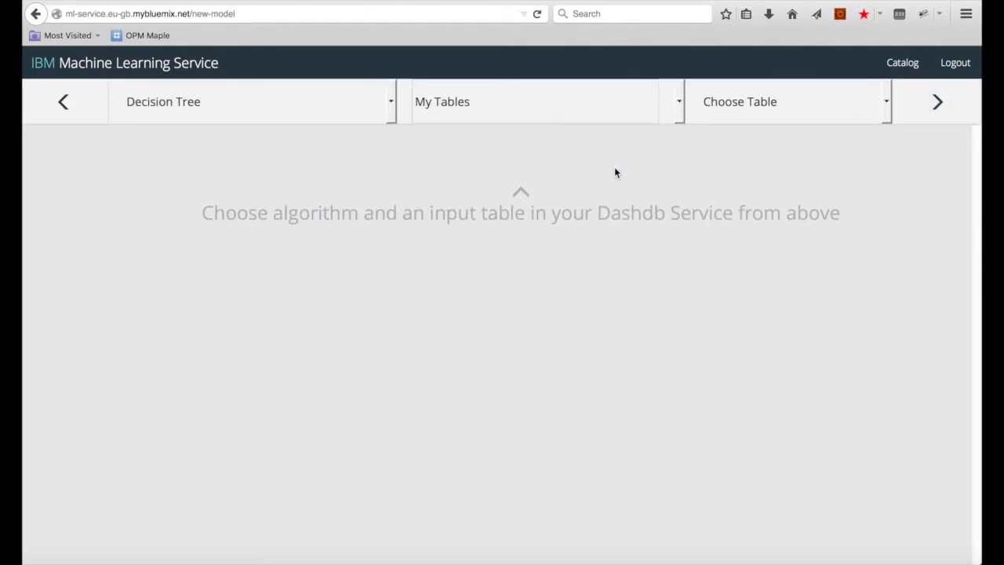
Step: Pick CAR_TWEETS_TRAINING as the input table and review its 544-record preview
click(872, 116)
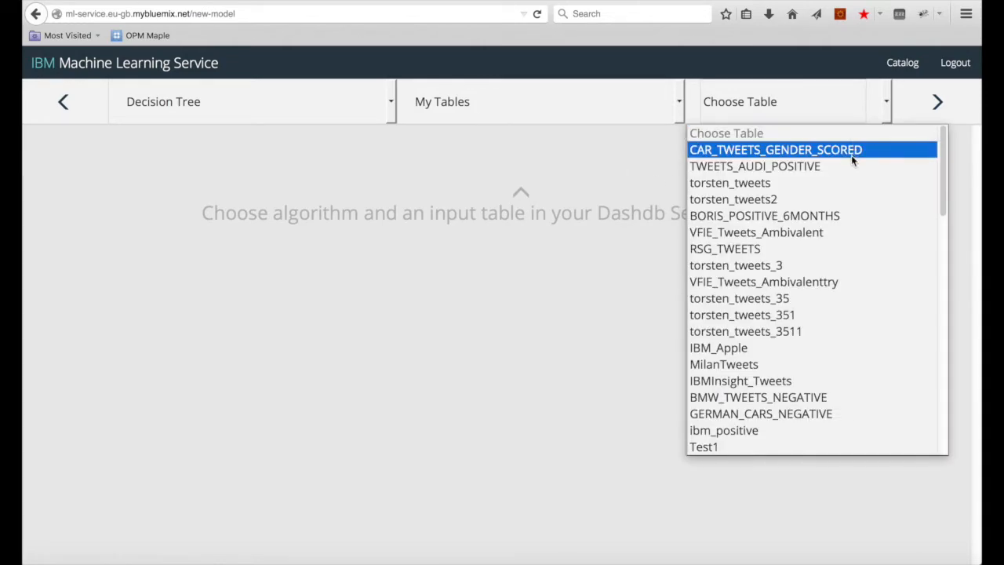
scroll(853, 163, down, 5)
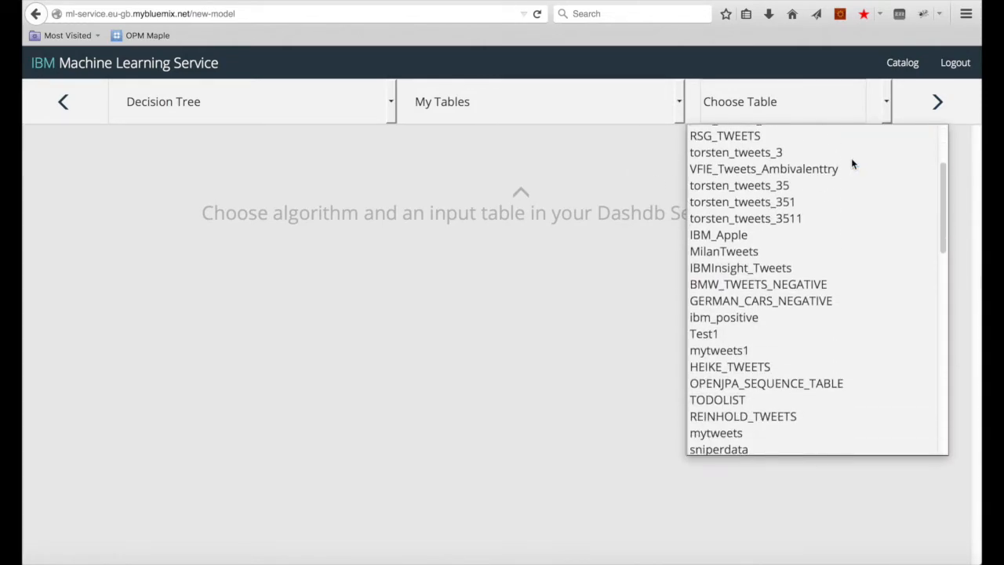
scroll(852, 163, down, 12)
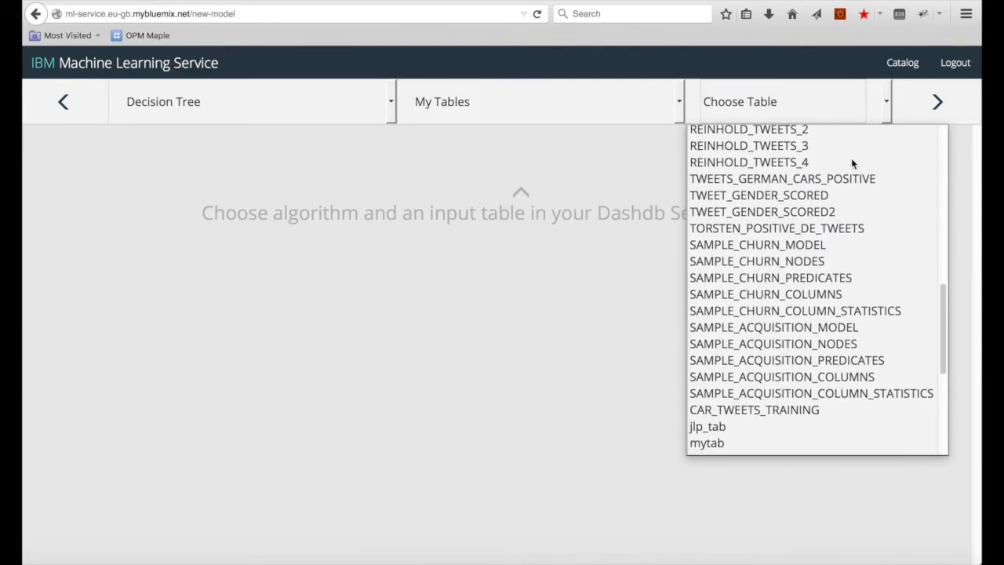
scroll(852, 161, down, 4)
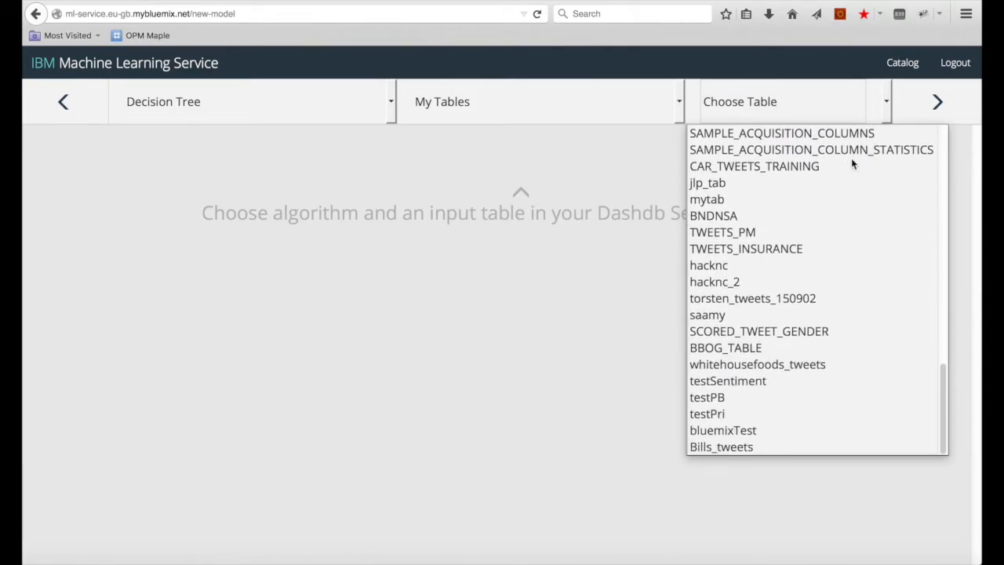
click(783, 168)
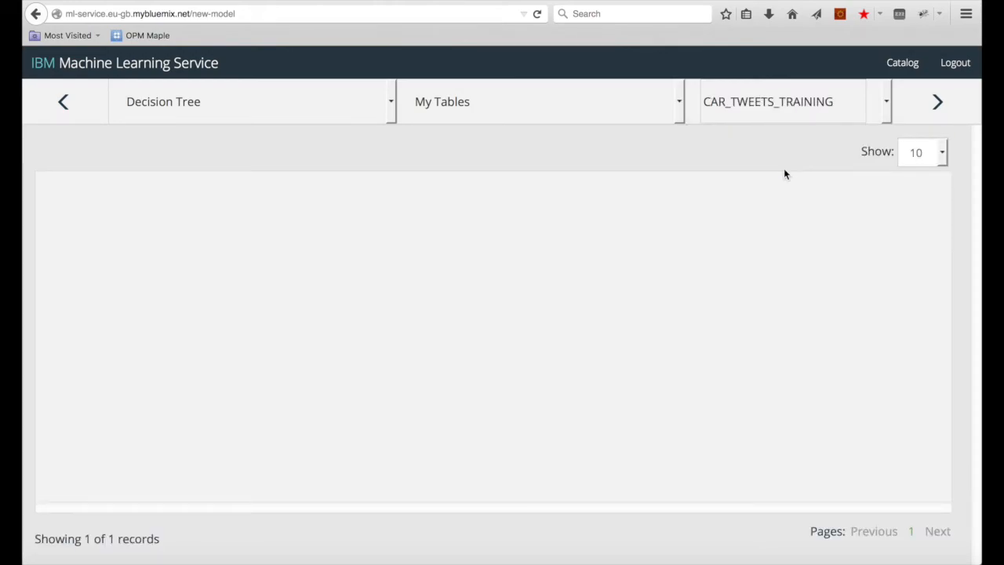
drag(276, 510, 616, 494)
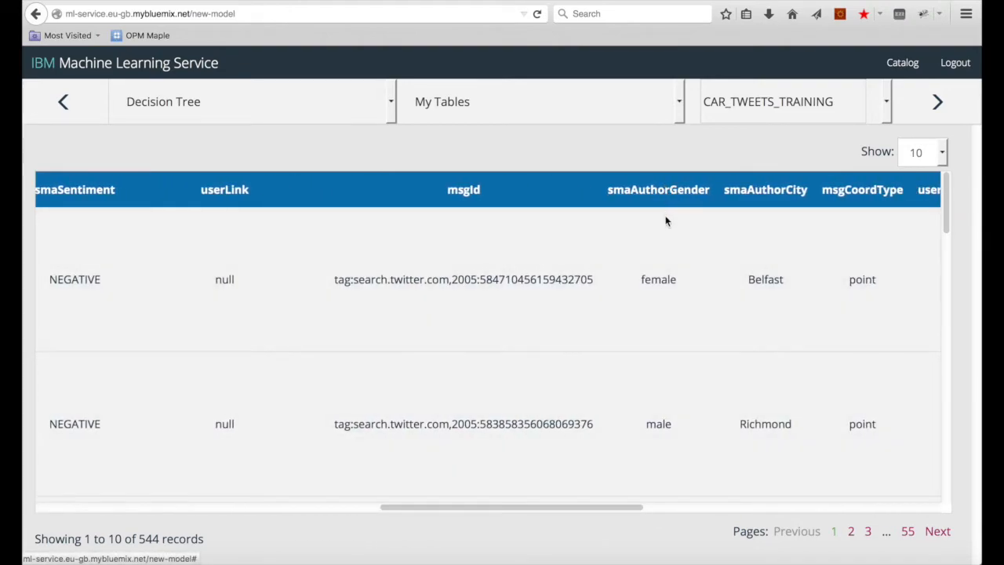
scroll(668, 352, down, 5)
scroll(665, 369, down, 5)
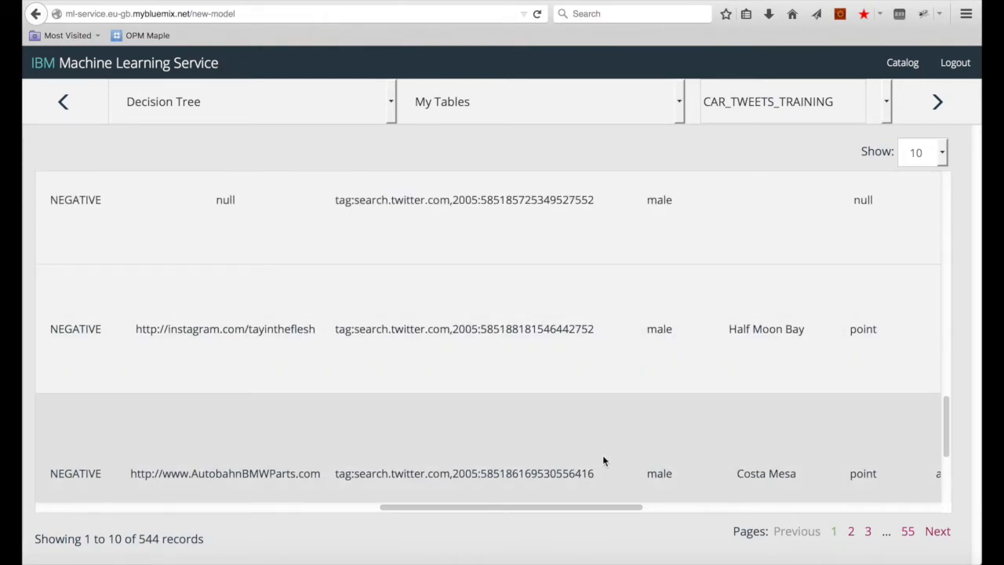
drag(569, 506, 193, 533)
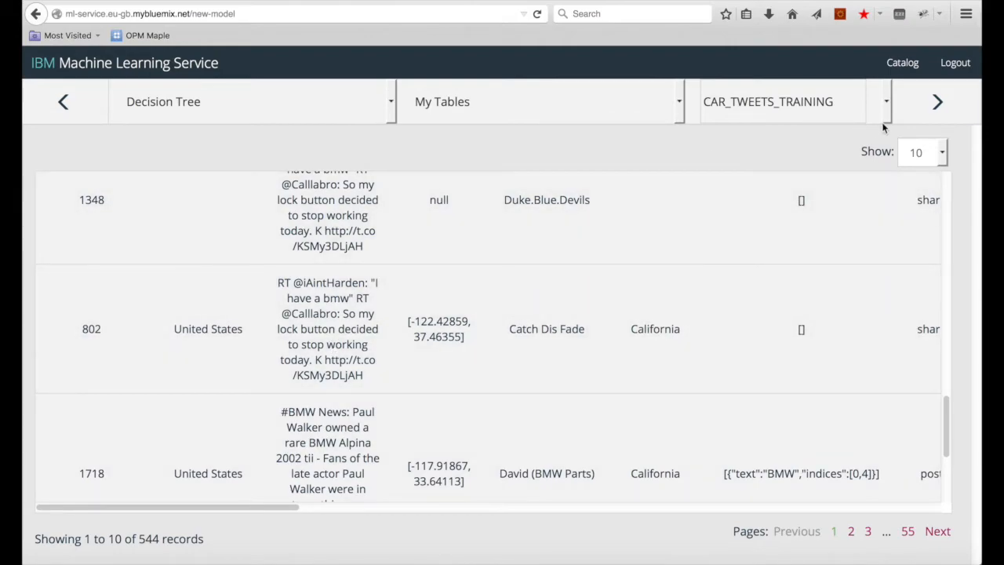
click(902, 109)
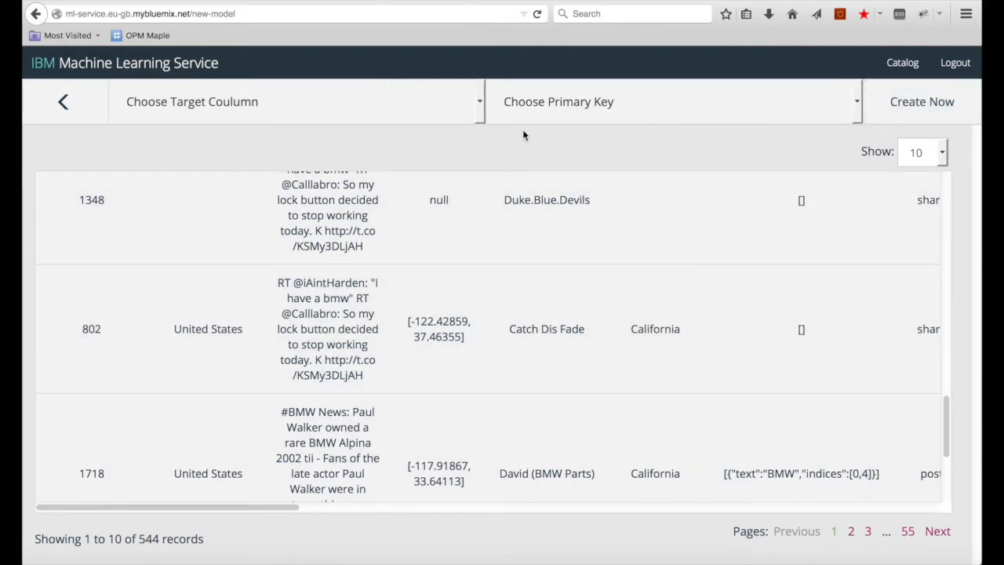
Step: Create the model with target smaAuthorGender and primary key msgId, confirming the alert
click(479, 102)
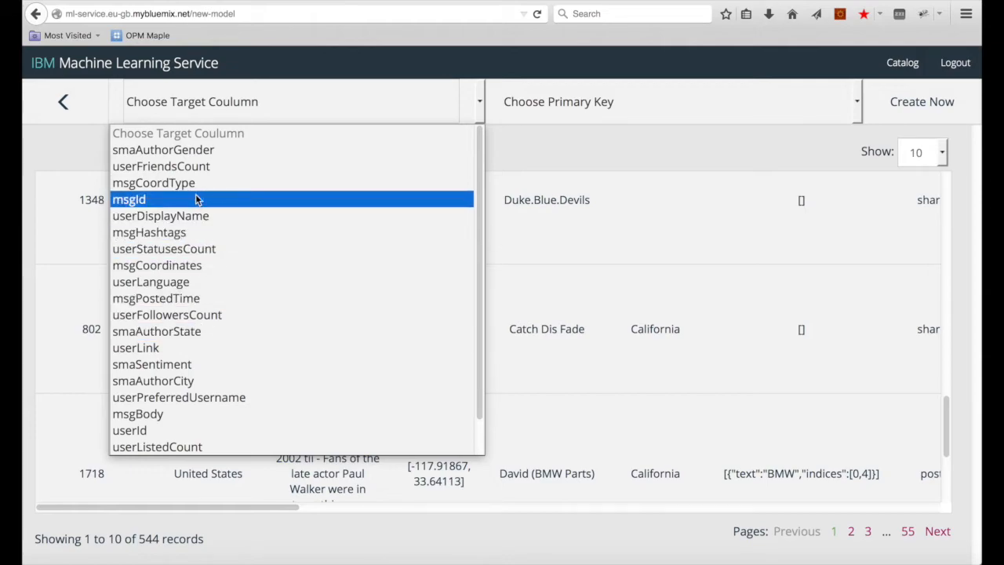
click(183, 151)
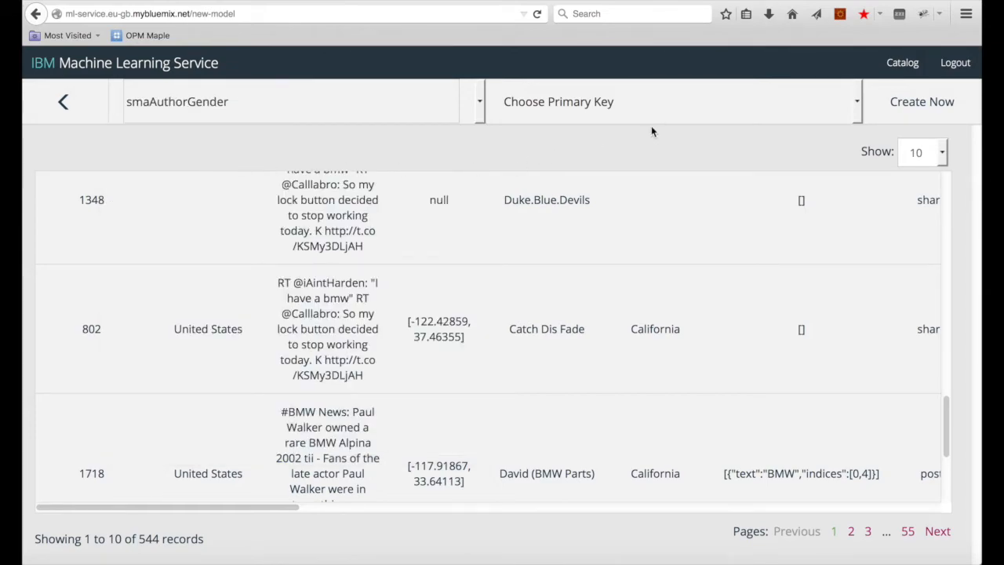
click(855, 110)
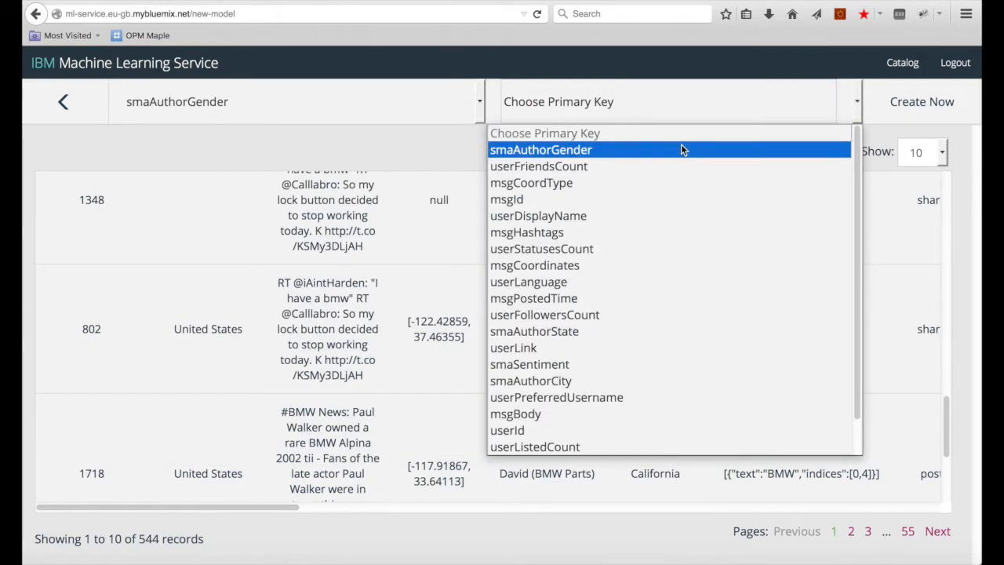
click(577, 197)
click(933, 112)
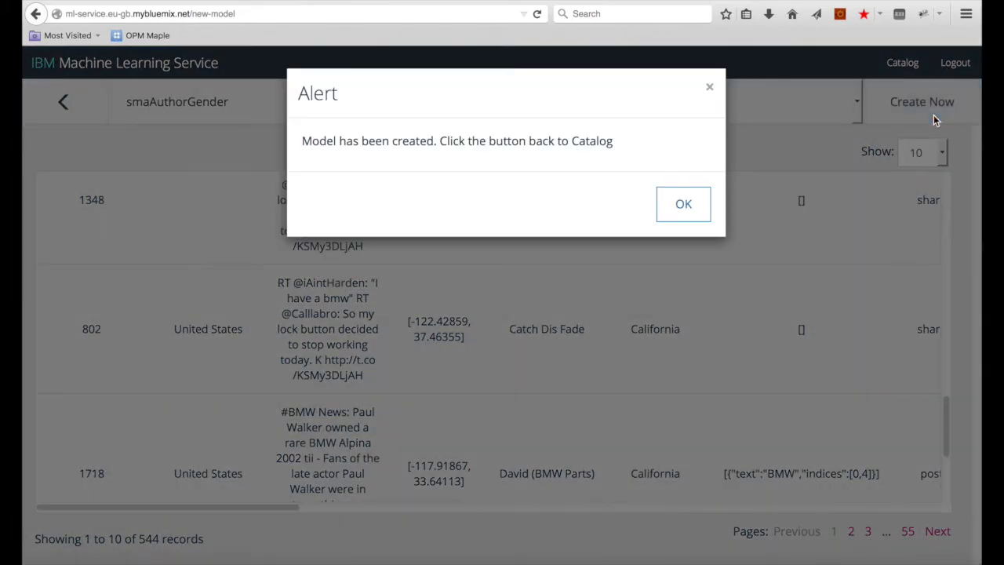
click(706, 210)
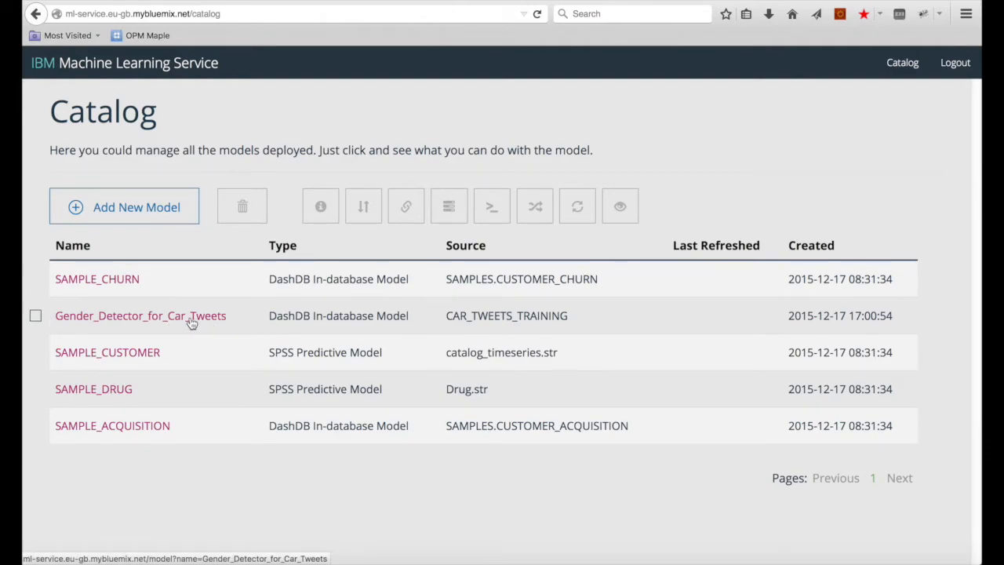
Step: Visualize Gender_Detector_for_Car_Tweets' decision tree, which splits first on msgCoordinates
click(279, 321)
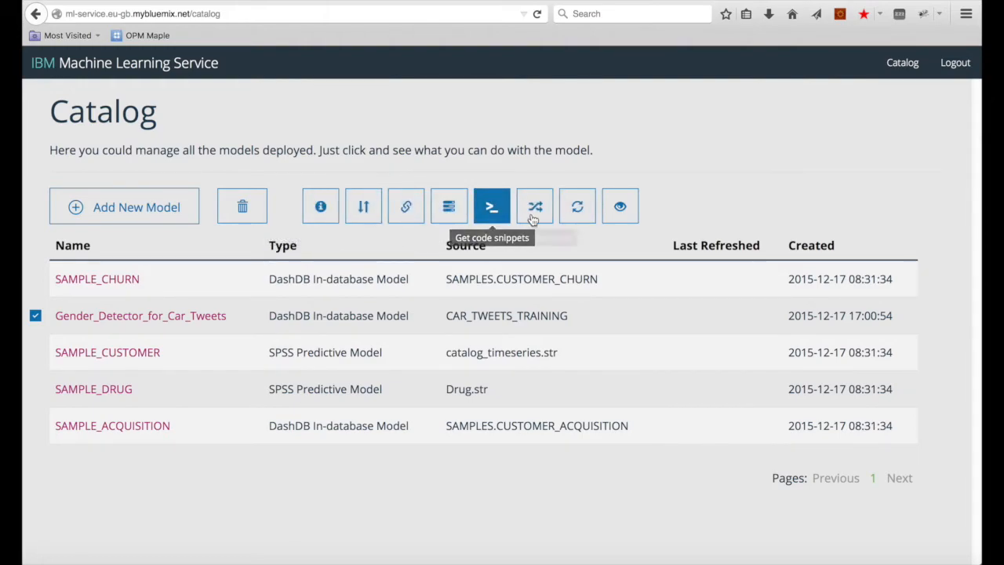
click(620, 208)
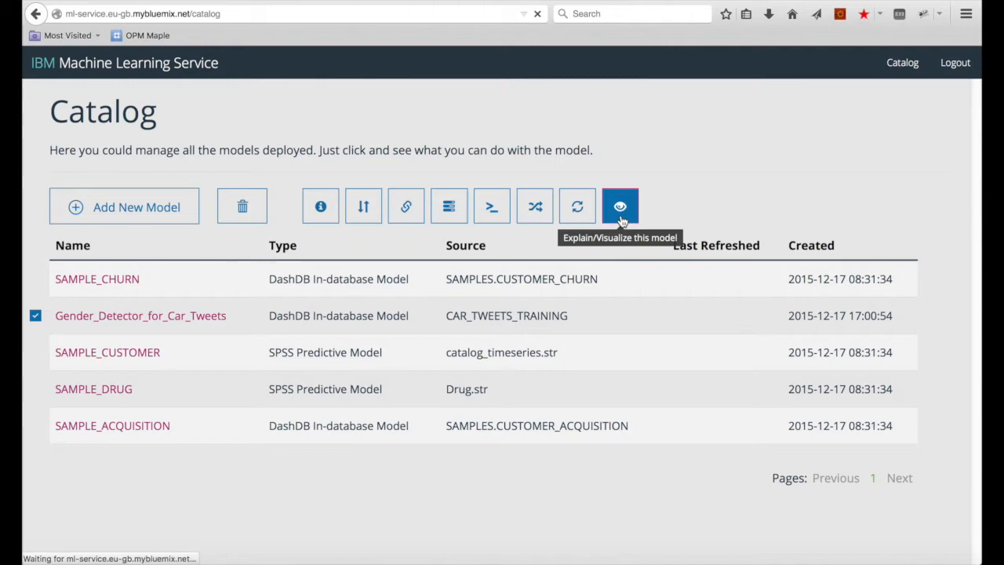
click(602, 109)
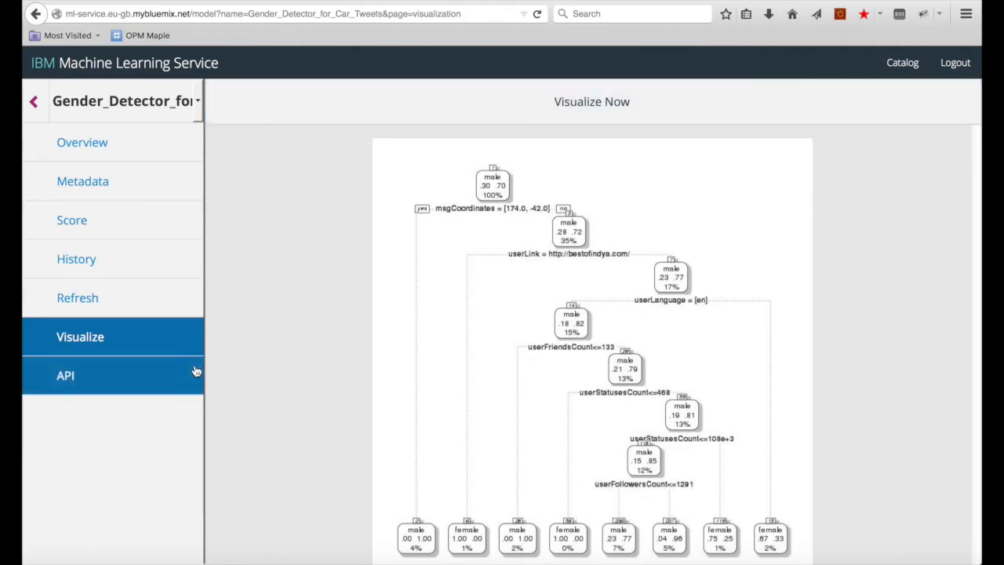
Step: Replace the model description with 'This model detects author gender of tweets about cars' and save
click(108, 179)
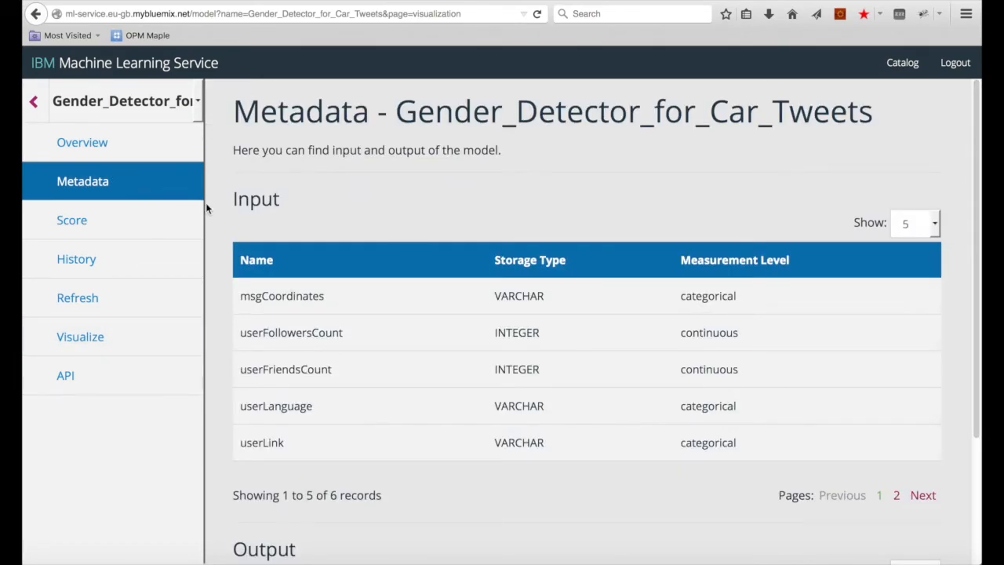
click(118, 154)
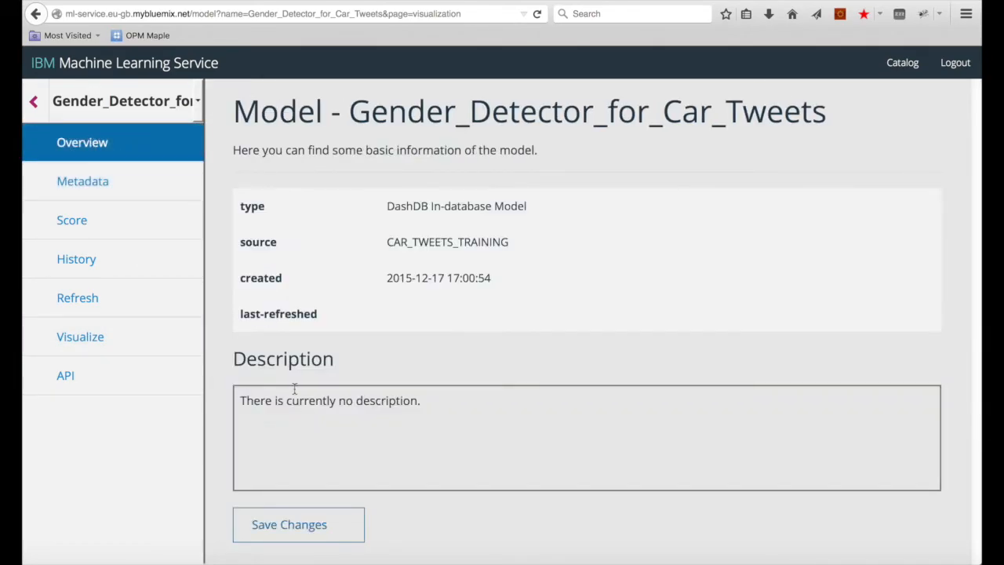
click(419, 405)
triple_click(366, 410)
text(This mod)
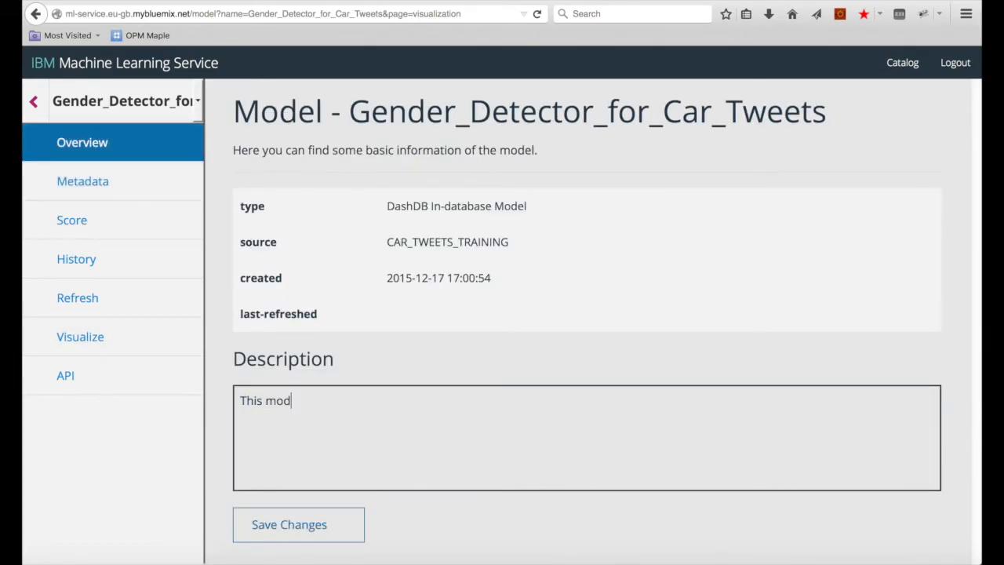
text(el detects author gende)
text(r of)
key(BackSpace)
key(BackSpace)
text(forn tw)
key(BackSpace)
key(BackSpace)
key(BackSpace)
key(BackSpace)
text(tweets about cars.)
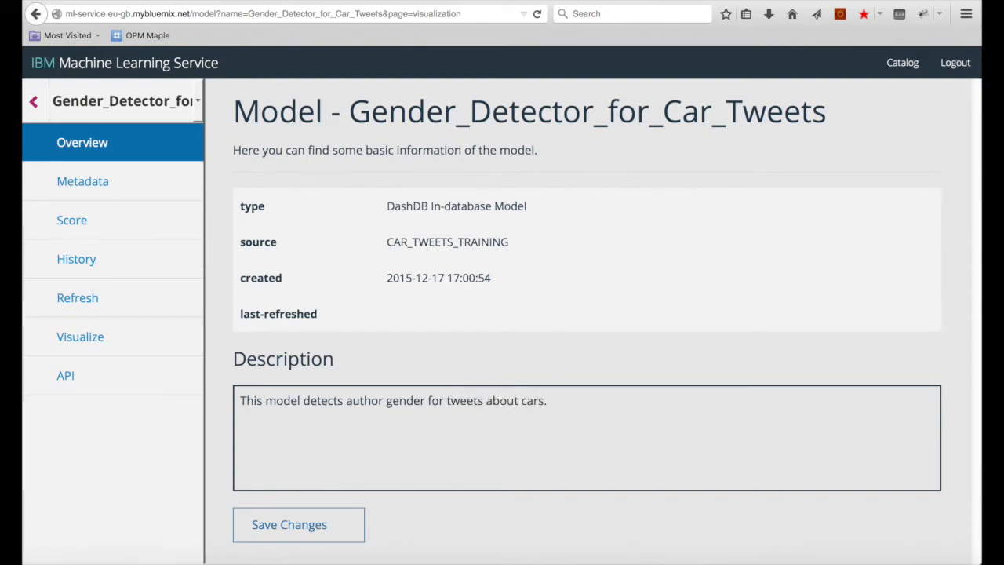
click(287, 525)
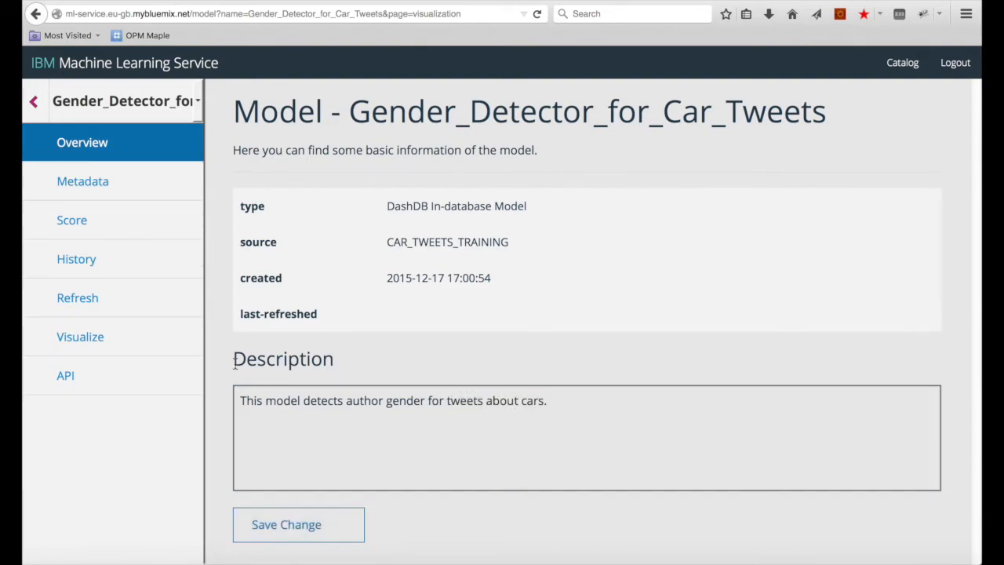
Step: Review the model's input and output metadata tables, then go to the Score page
click(106, 181)
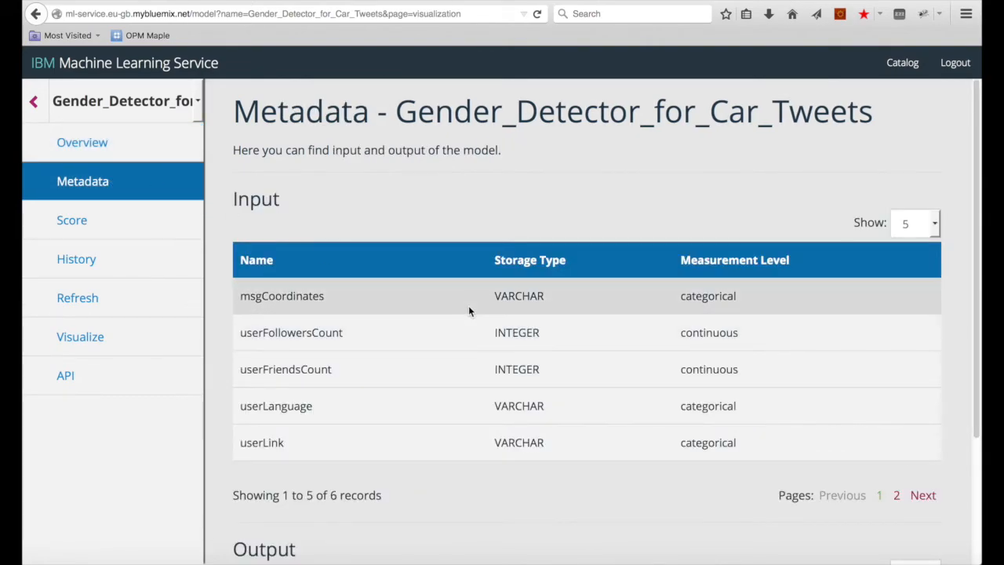
scroll(469, 311, down, 3)
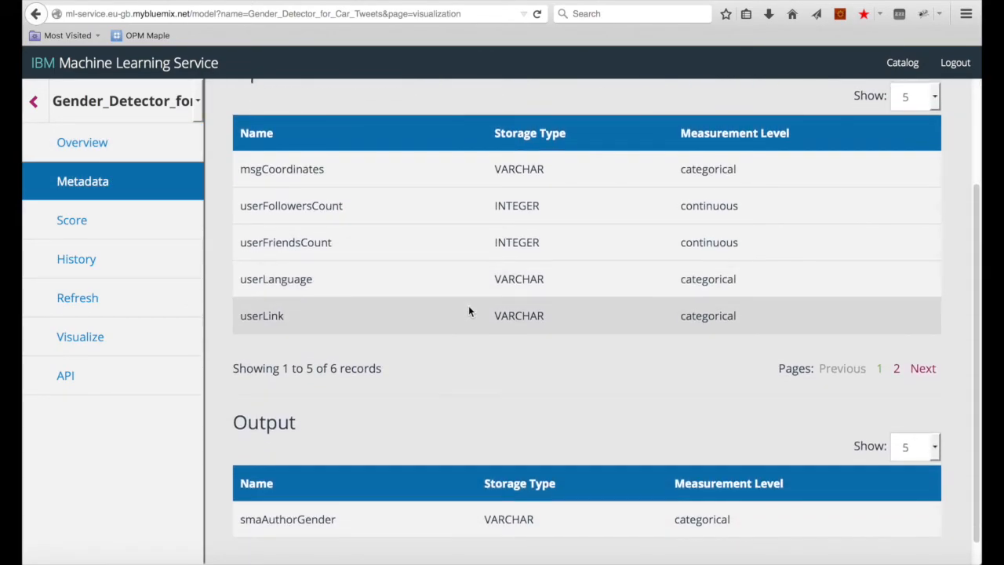
scroll(468, 307, down, 1)
scroll(429, 332, down, 1)
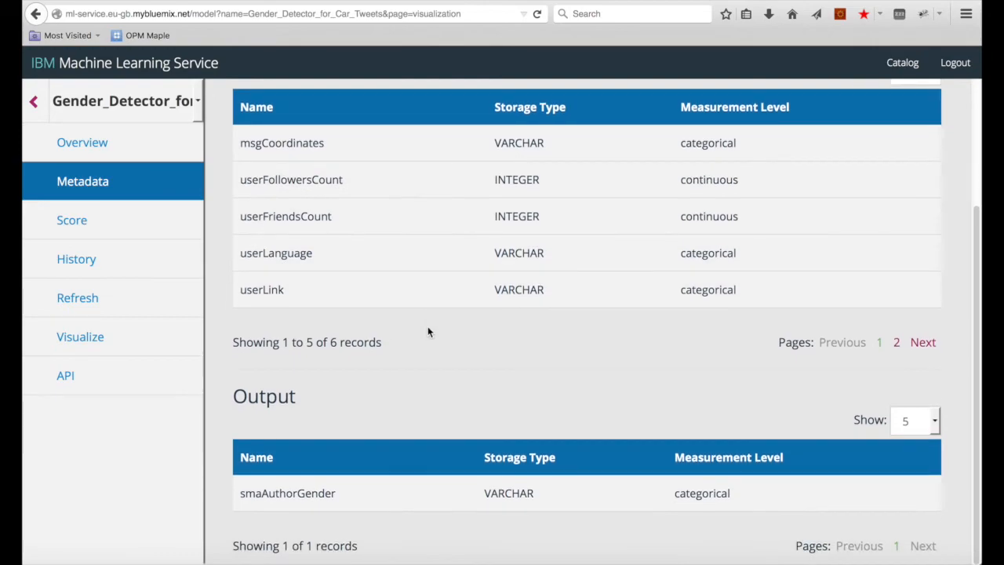
click(109, 227)
Step: Fill the first real-time entry: coordinates null, followers 50, friends 20, language en, link null, statuses 10
click(787, 107)
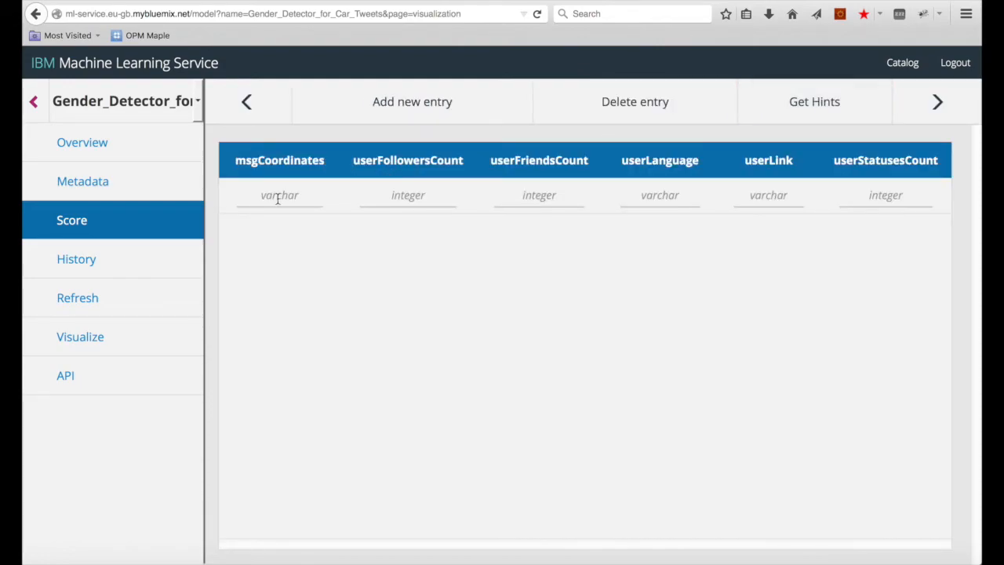
click(276, 197)
text(null)
key(Tab)
text(50)
key(Tab)
text(20)
key(Tab)
text([en[)
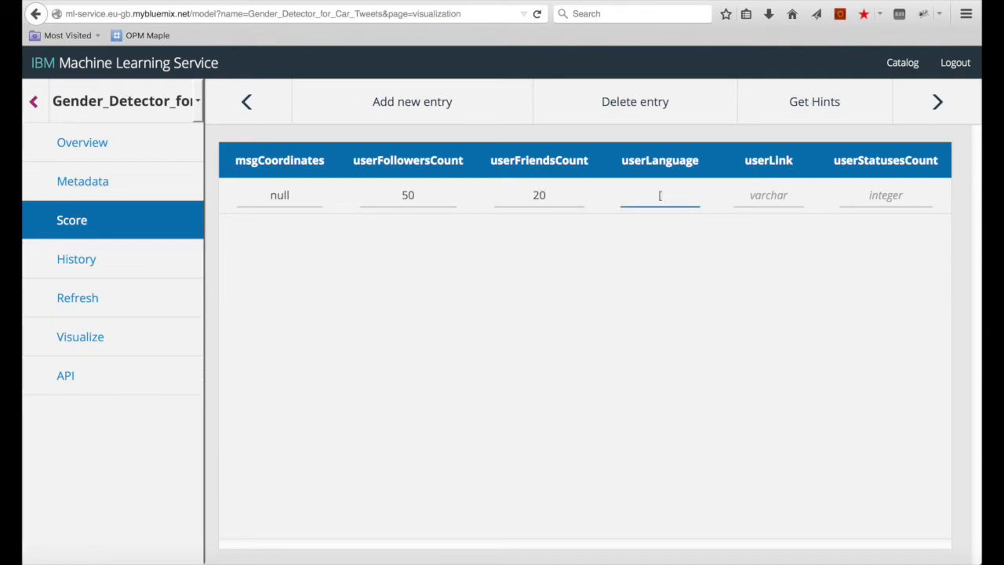
key(Tab)
text(null)
key(Tab)
text(10)
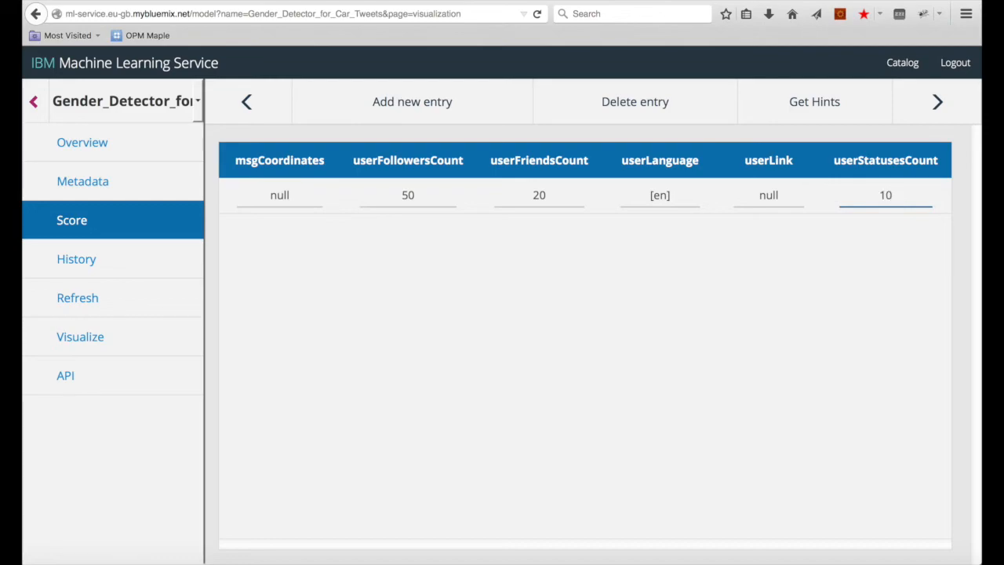
Step: Add a second entry: coordinates null, followers 5, friends 0, language [en], link null, statuses 2
click(448, 103)
click(286, 227)
text(null)
key(Tab)
text(5)
key(Tab)
text(0)
click(660, 231)
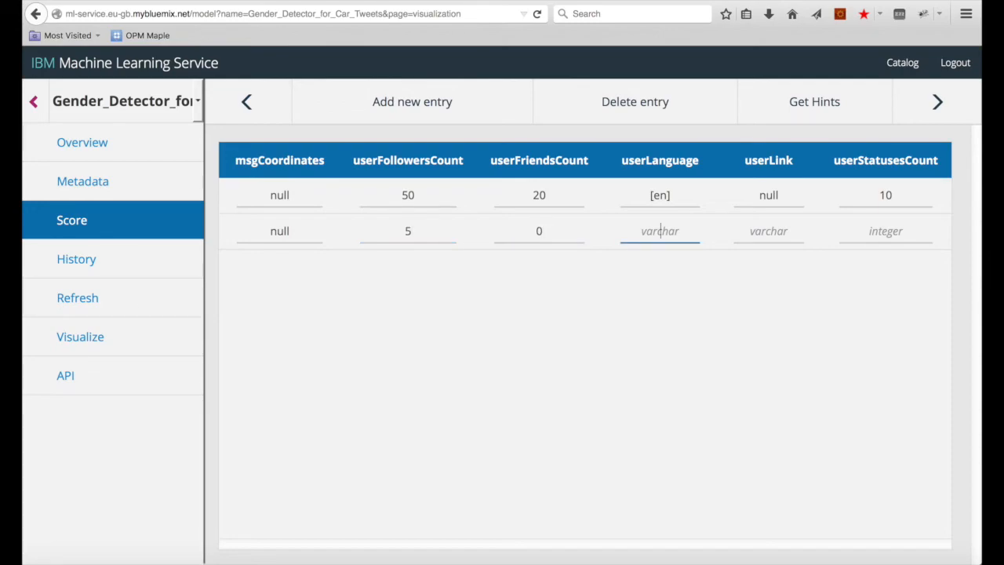
text([en])
key(Tab)
text(null)
click(885, 231)
text(2)
Step: Score both entries in real time, each predicted male, and return to the input table
click(937, 102)
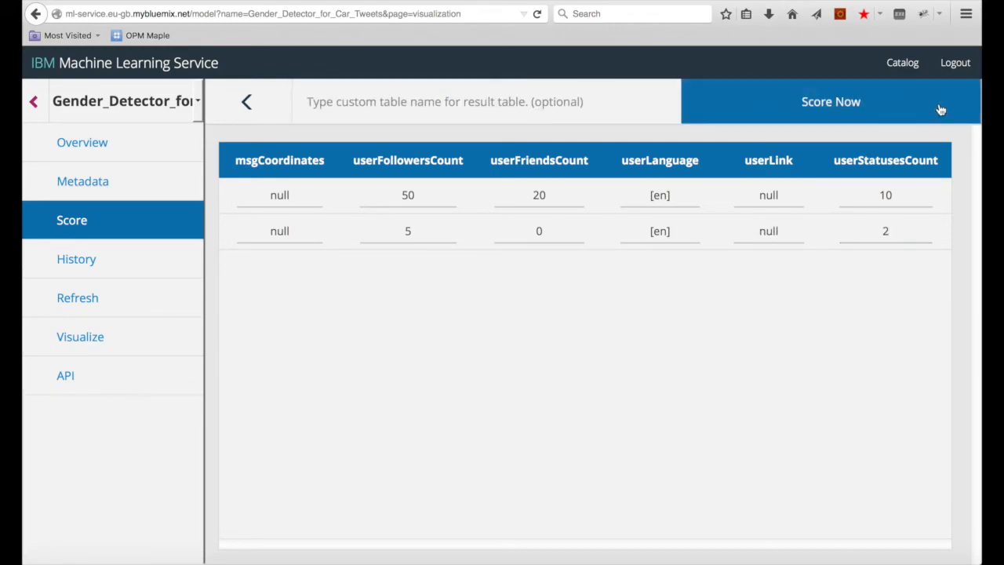
click(821, 110)
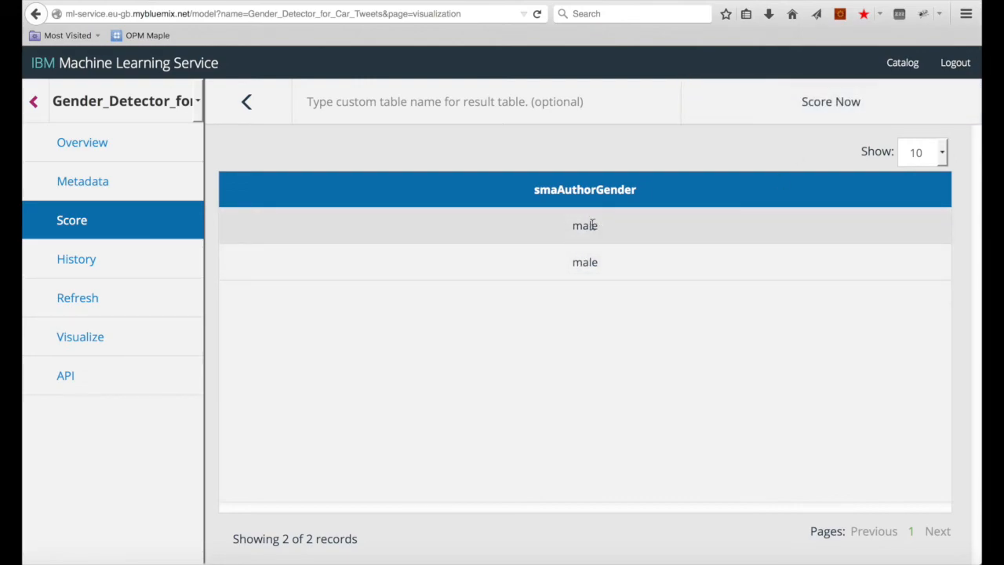
click(264, 115)
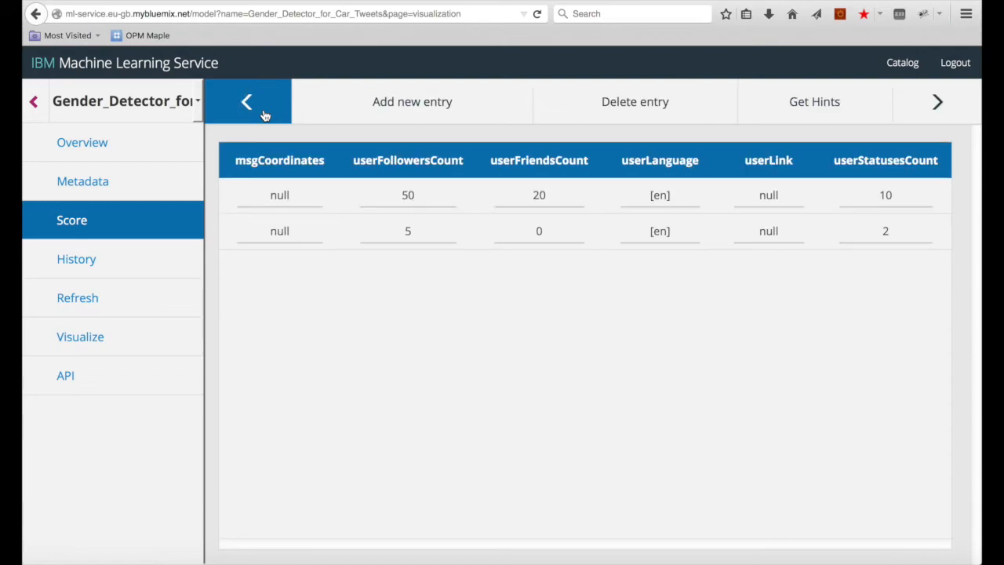
Step: Start a batch score using the BMW_TWEETS_NEGATIVE table from My Tables as input
click(92, 223)
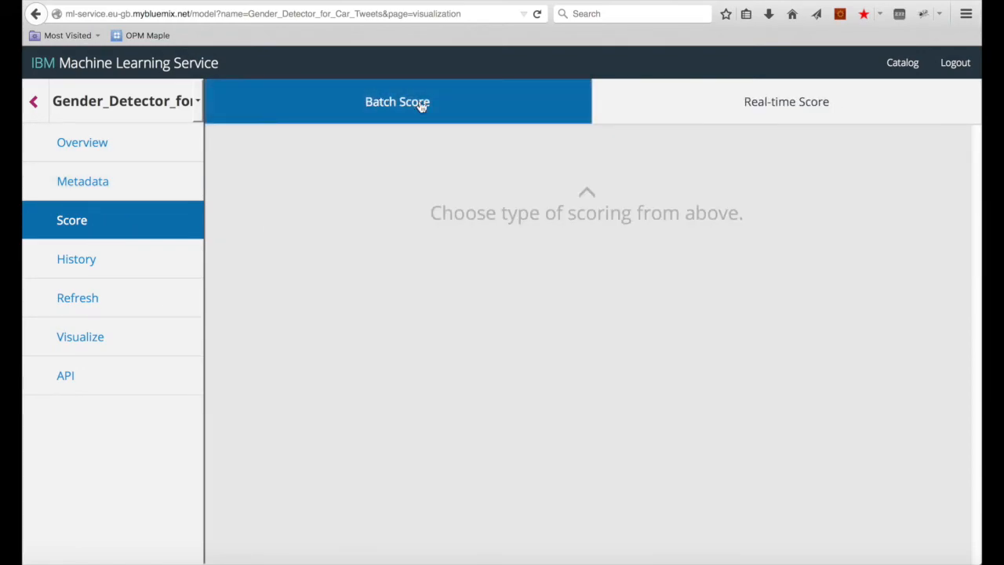
click(462, 108)
click(486, 110)
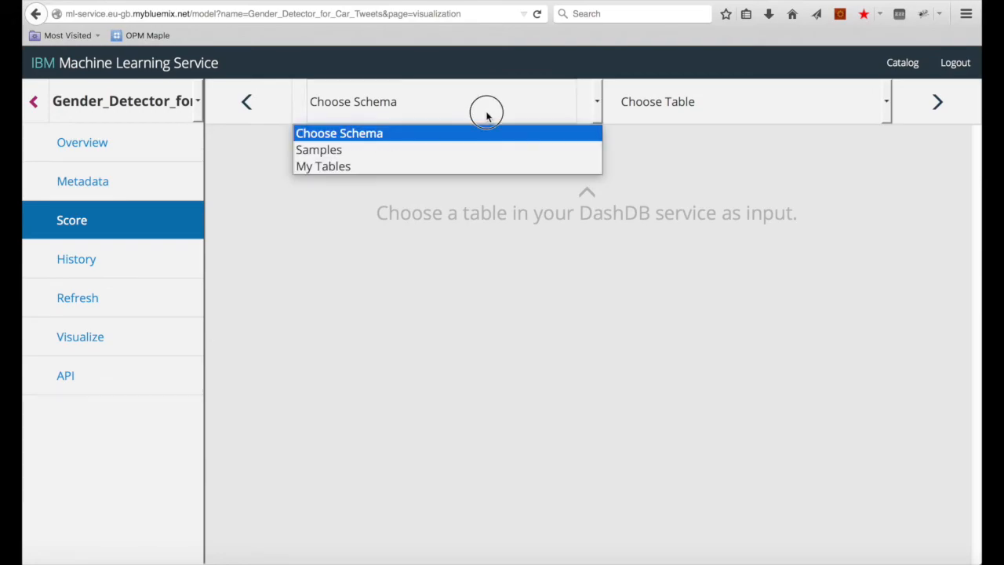
click(385, 169)
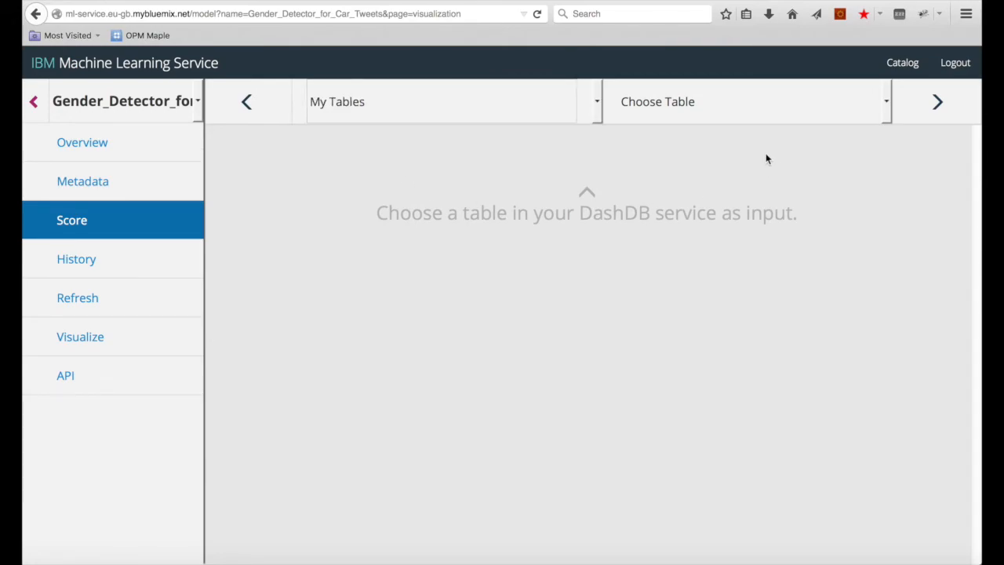
click(887, 105)
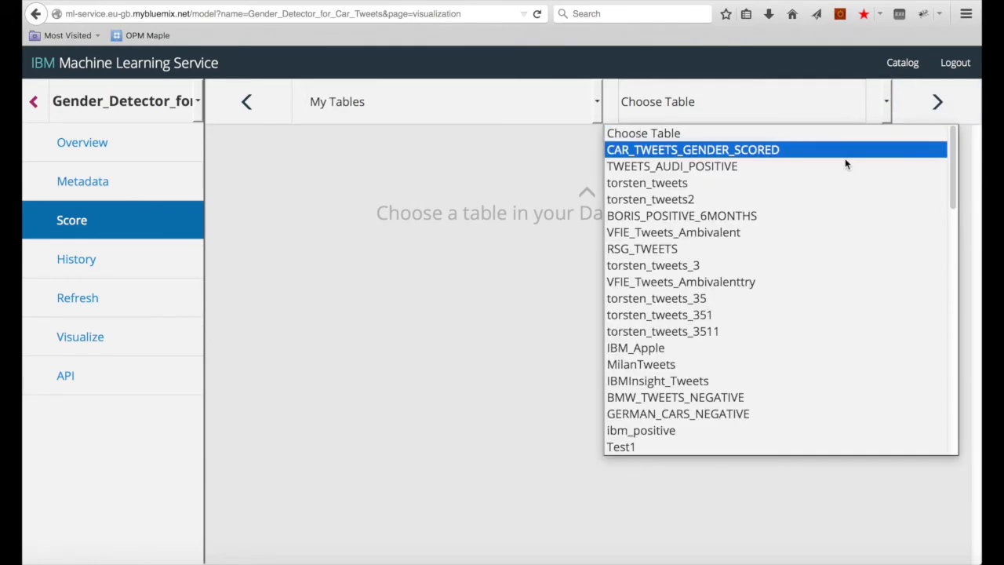
scroll(804, 223, down, 3)
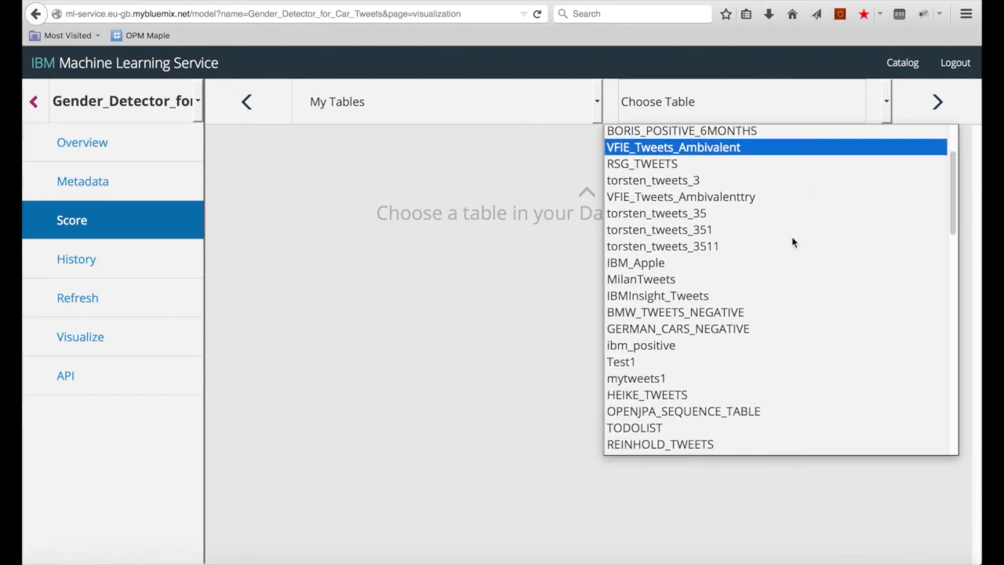
click(717, 312)
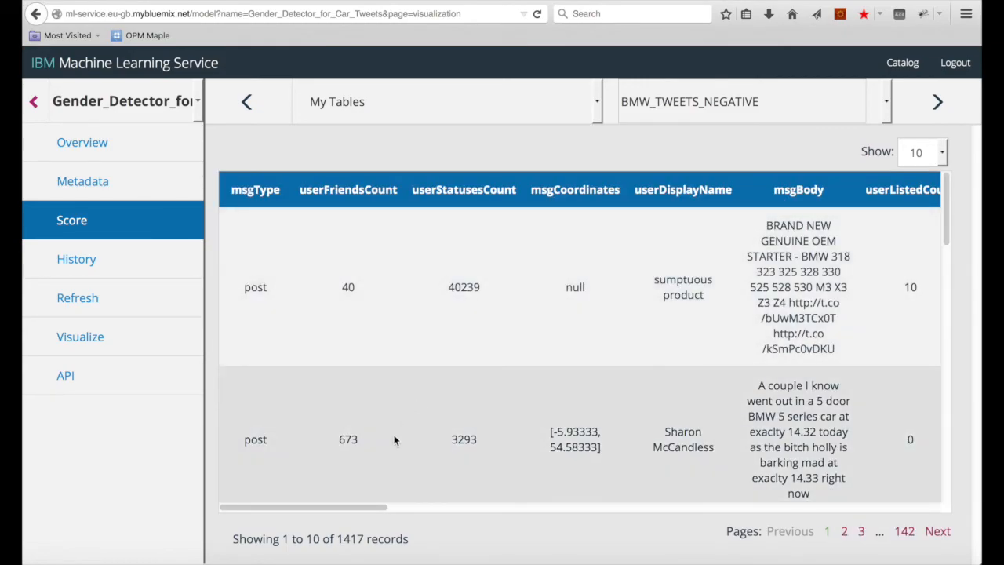
mouse_move(361, 507)
mouse_down()
mouse_move(489, 506)
mouse_move(369, 507)
mouse_up()
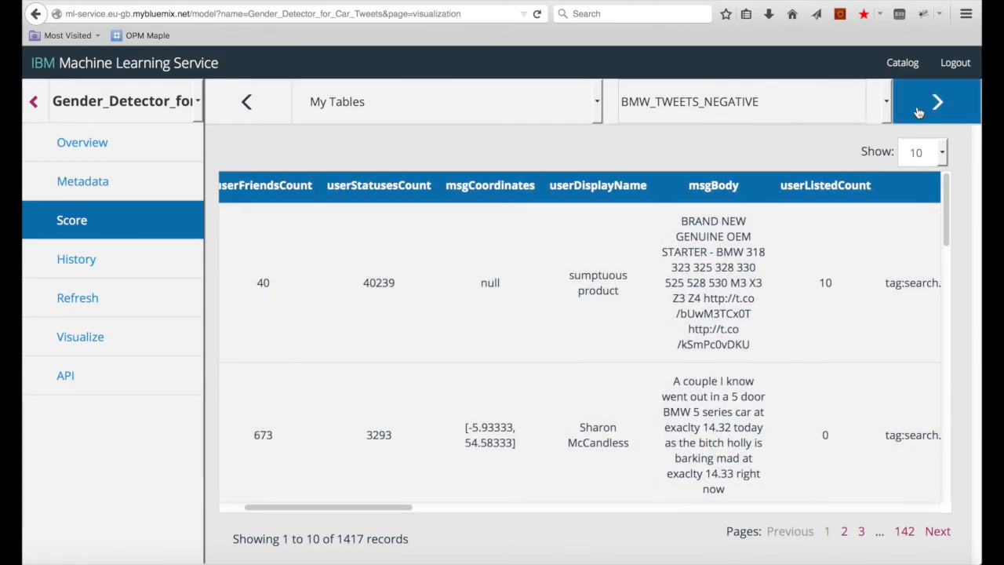
click(919, 113)
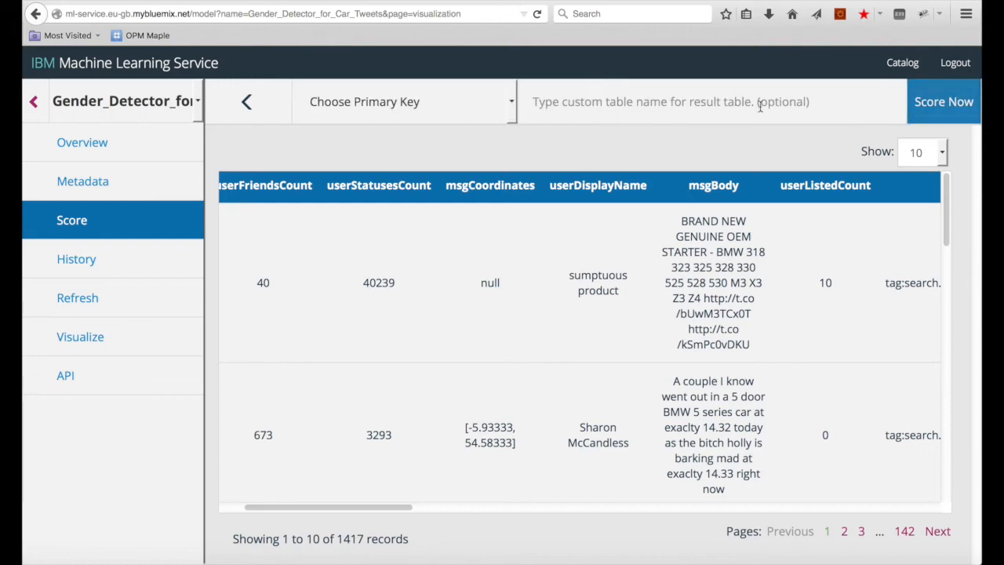
Step: Key the scoring on msgId and run it into result table bmw_tweets_gender_scored
click(511, 103)
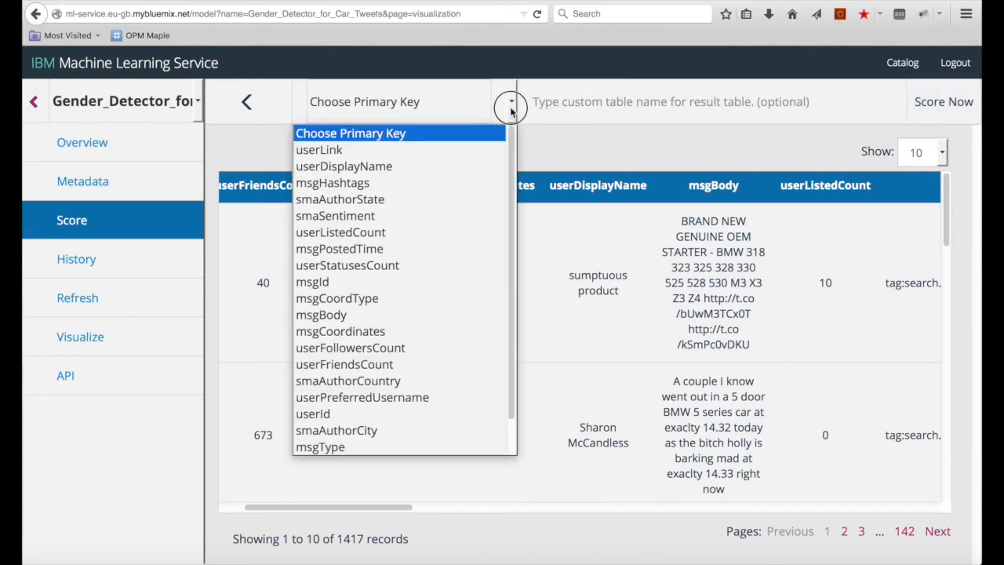
click(353, 282)
click(562, 106)
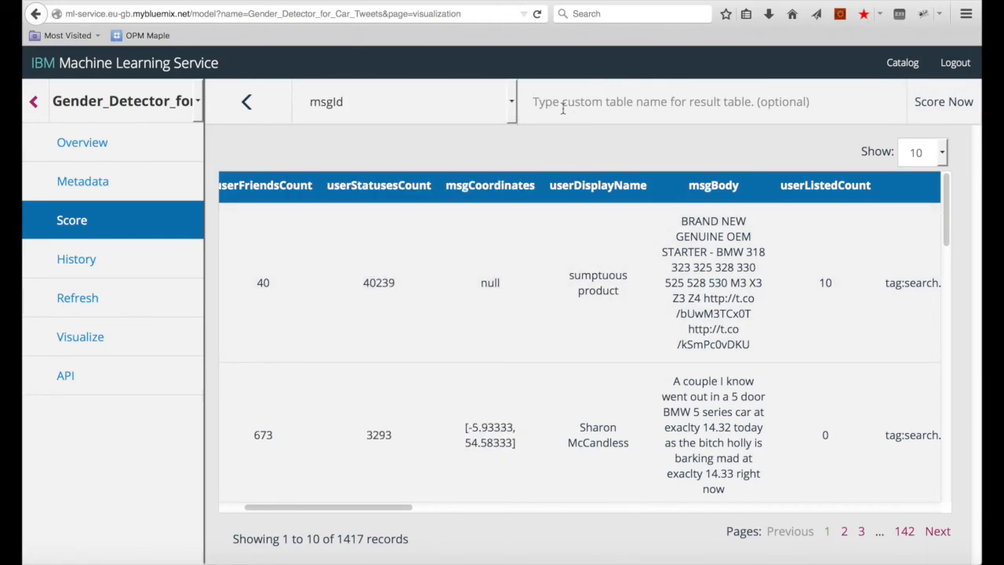
text(bmw)
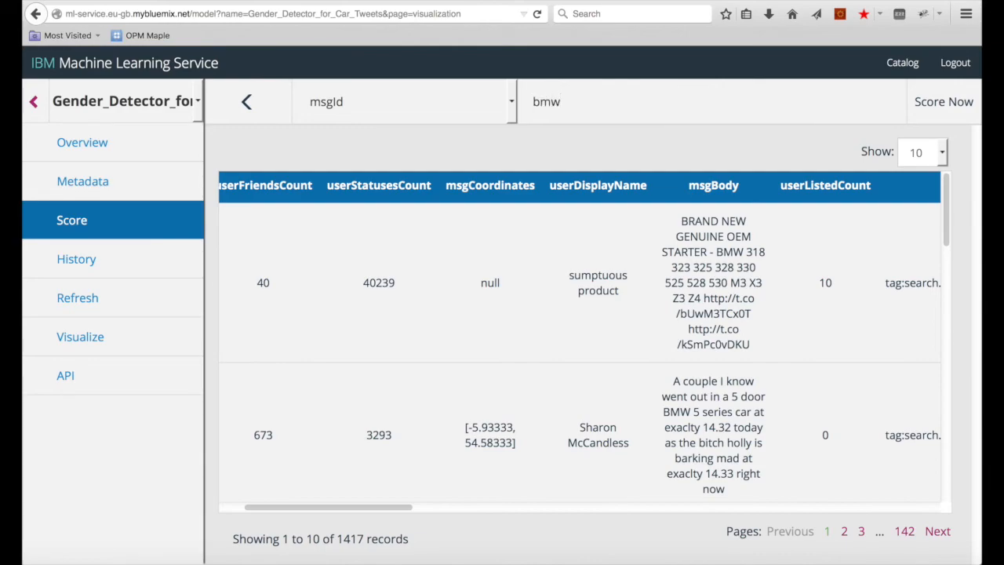
text(_tweets_gender_scored)
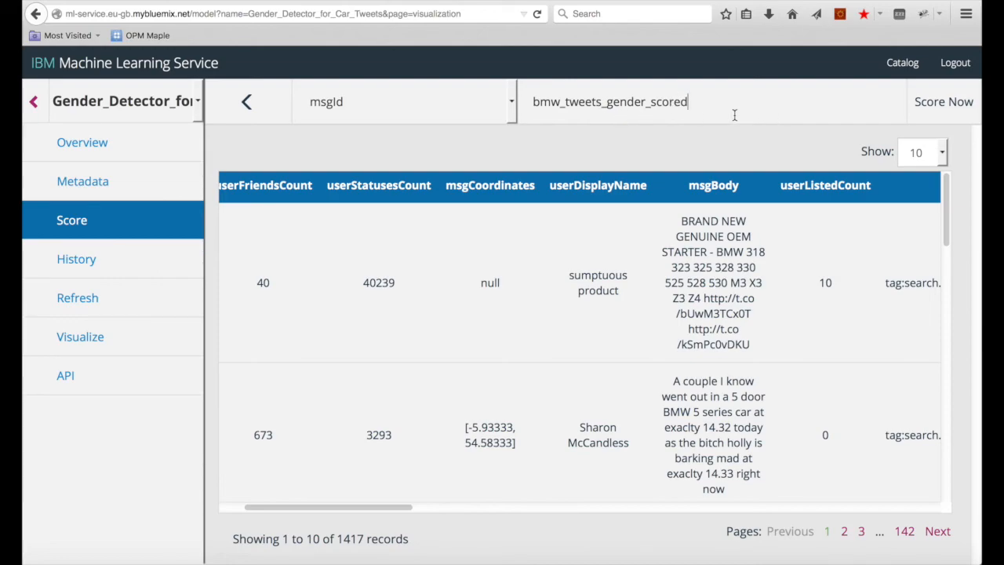
click(945, 102)
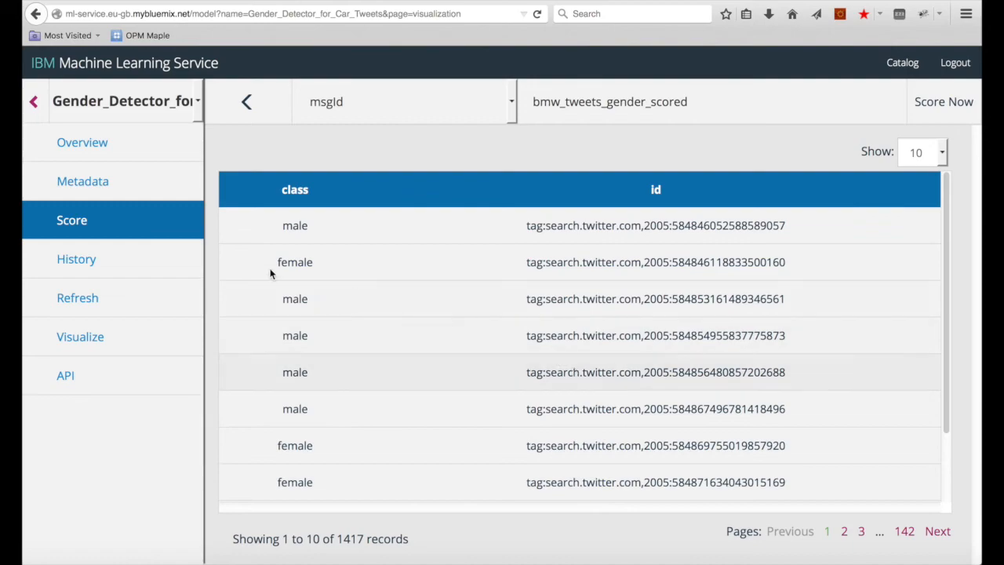
click(138, 262)
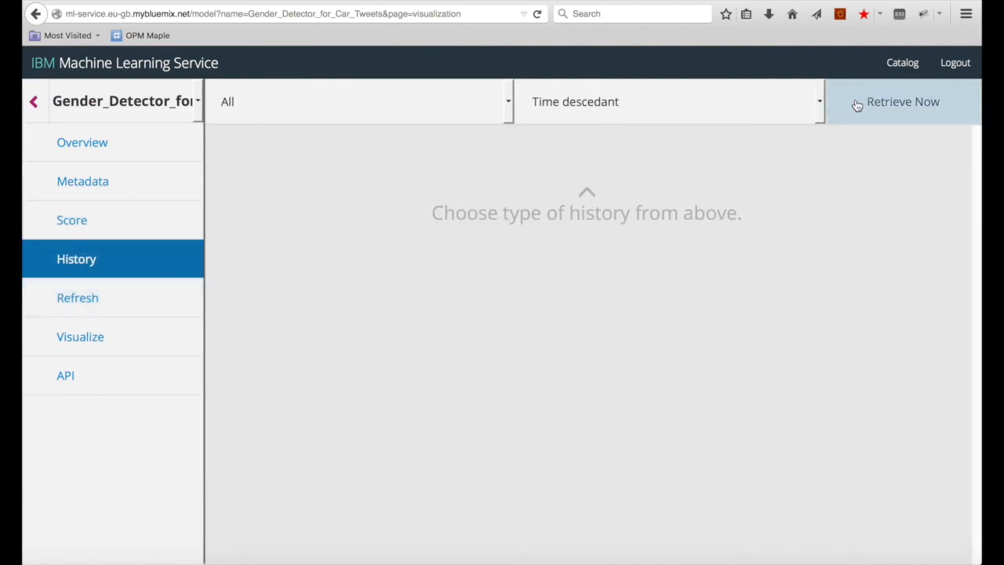
Step: Retrieve the model history, inspect a scoring run's input table and the decision tree details, and check the API list
click(859, 104)
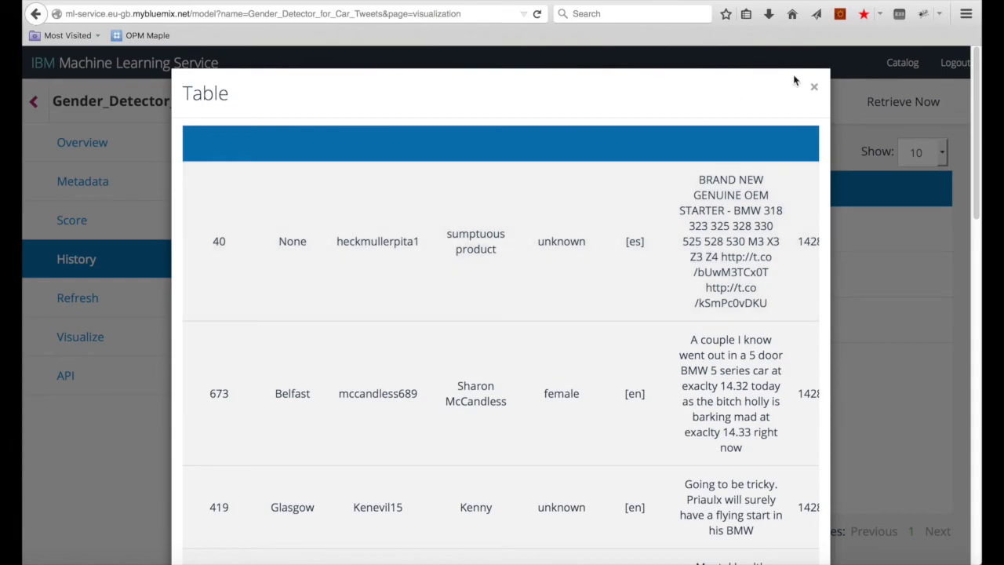
click(794, 83)
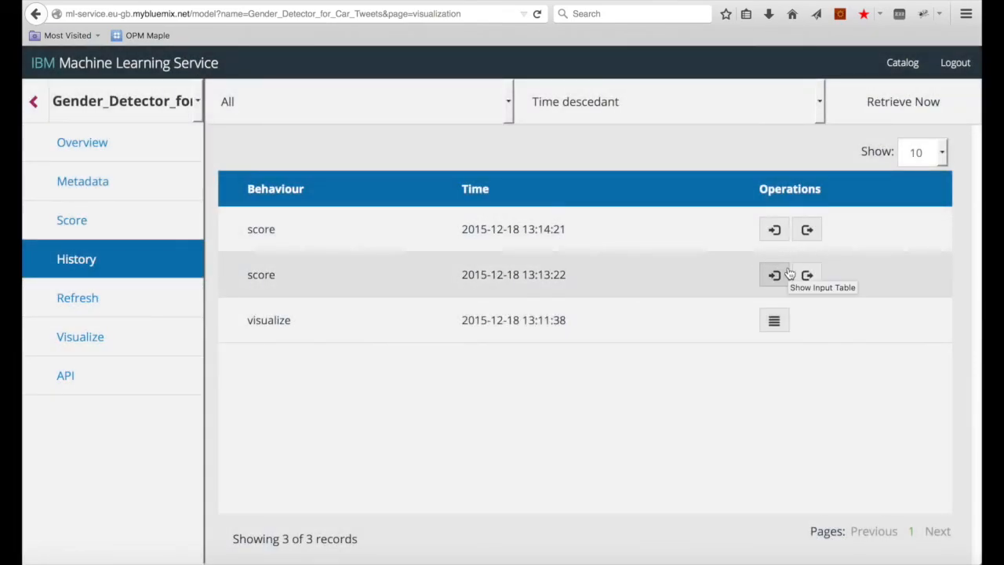
click(775, 275)
click(819, 87)
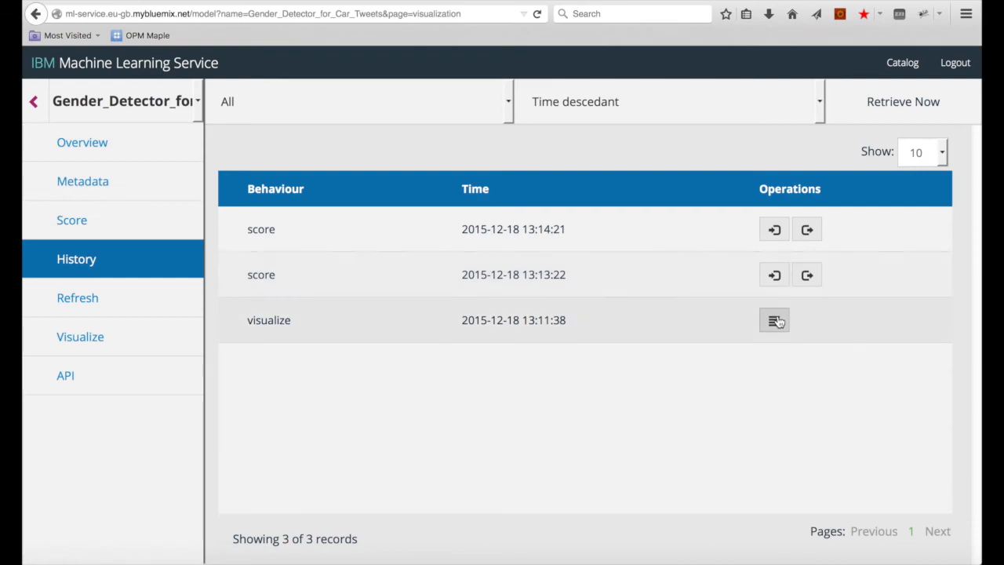
click(774, 321)
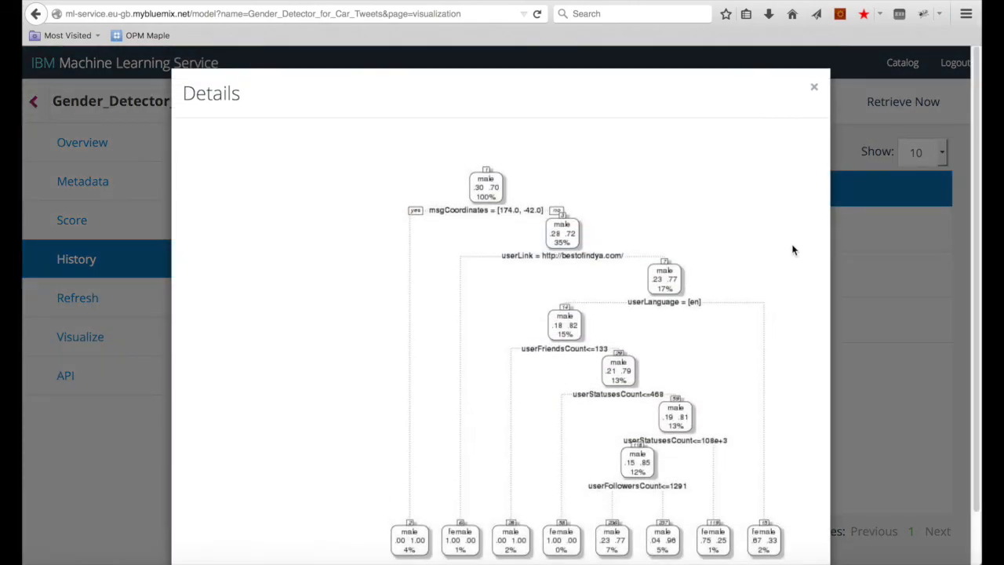
click(814, 89)
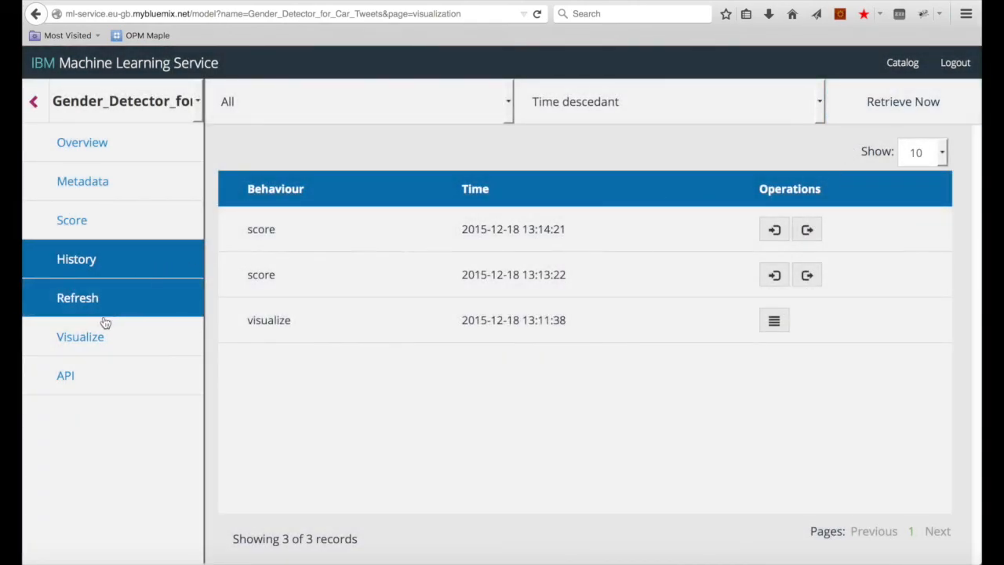
click(101, 377)
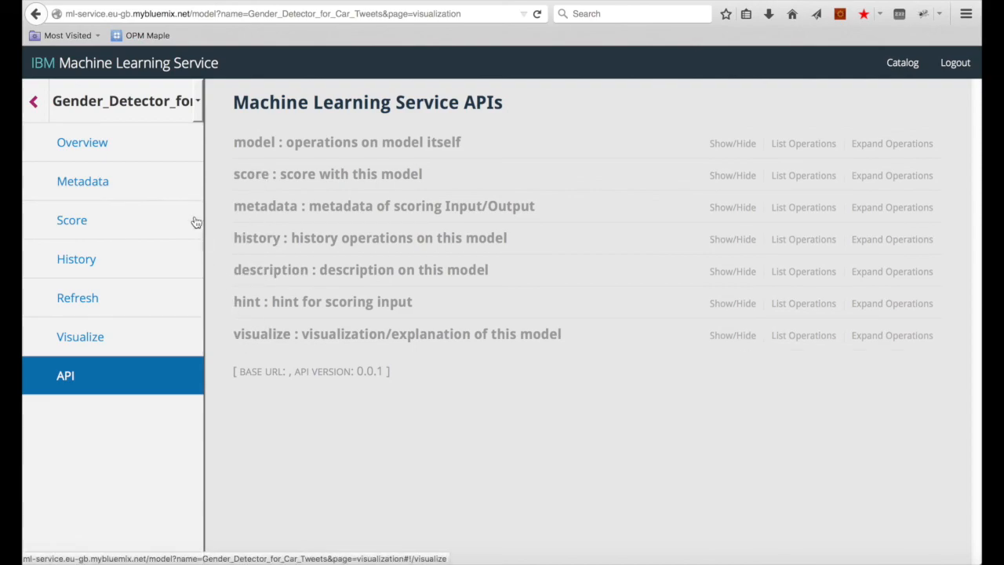
click(34, 104)
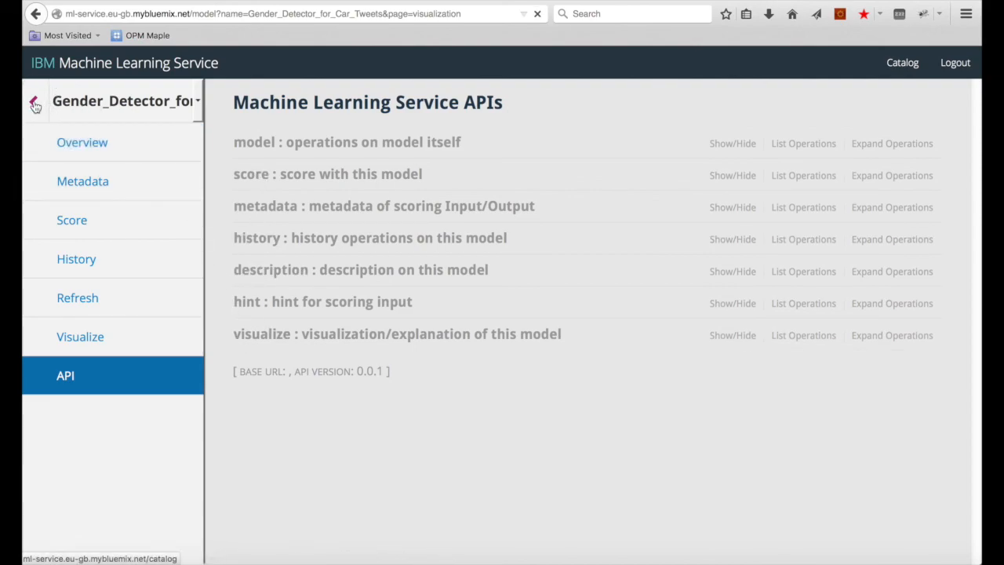